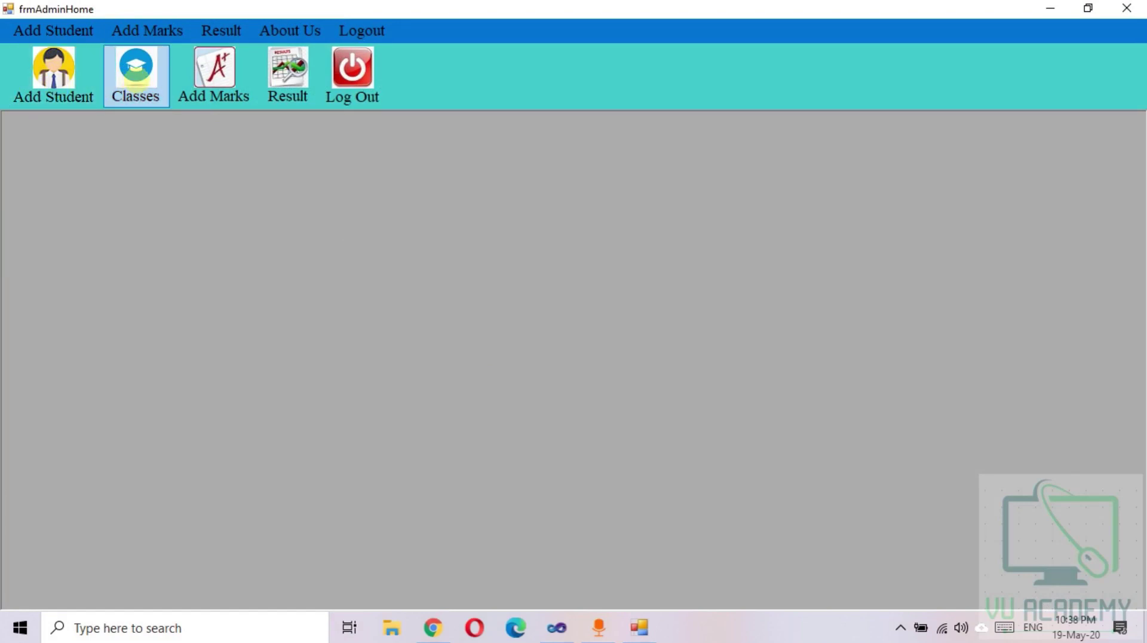
# View the result generation form and the form for printing result cards.
pyautogui.click(147, 31)
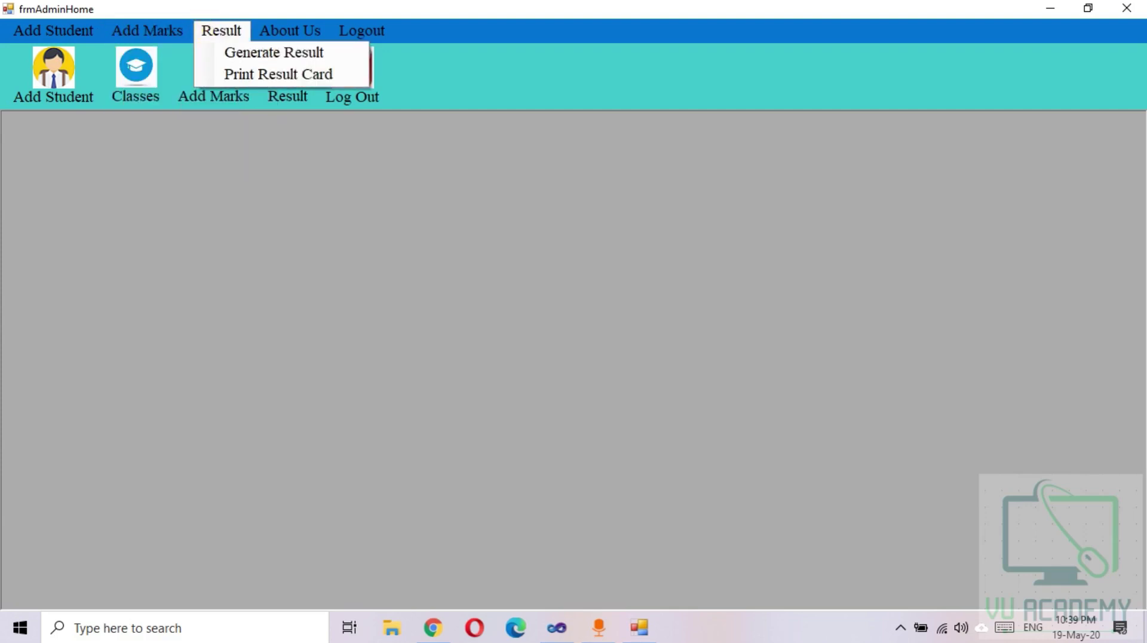
pyautogui.click(263, 49)
pyautogui.click(221, 30)
pyautogui.click(234, 51)
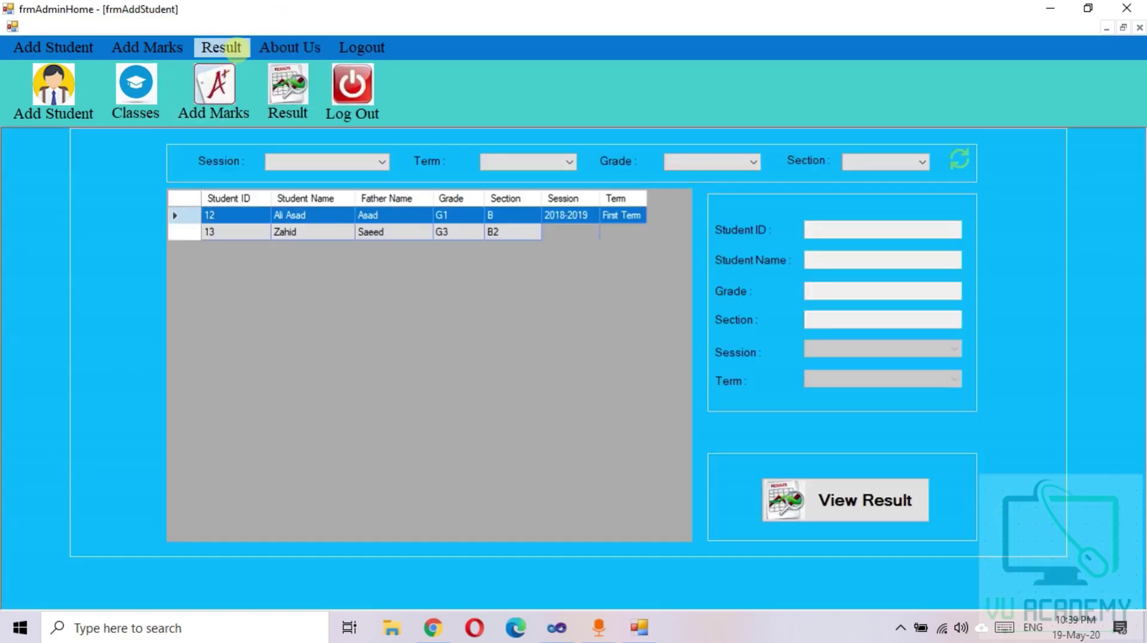
pyautogui.click(226, 49)
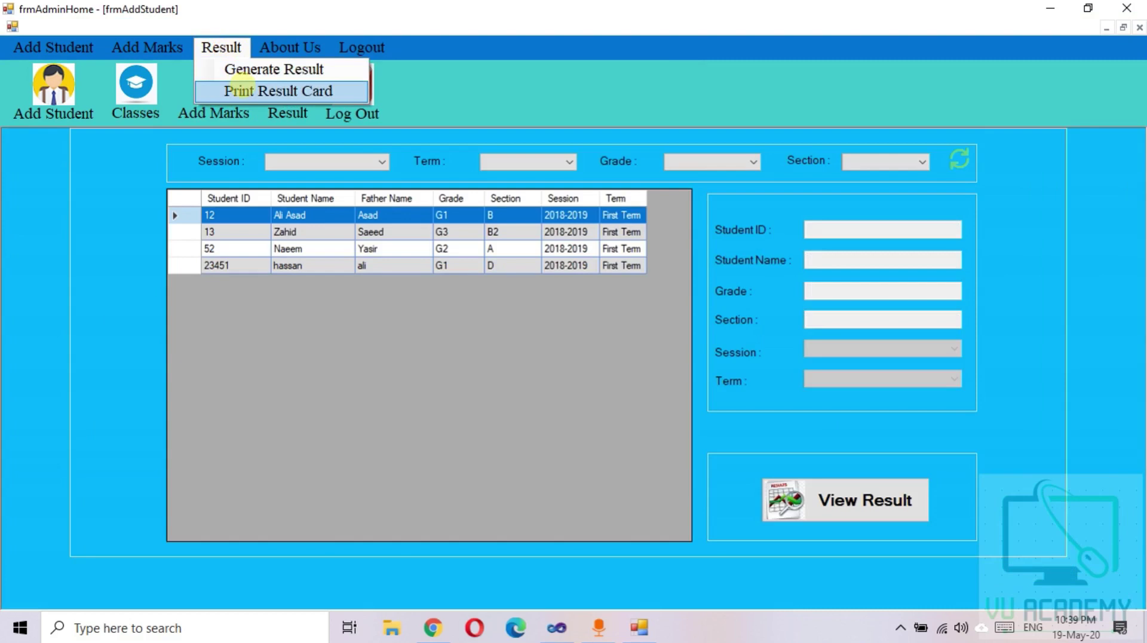
pyautogui.click(242, 90)
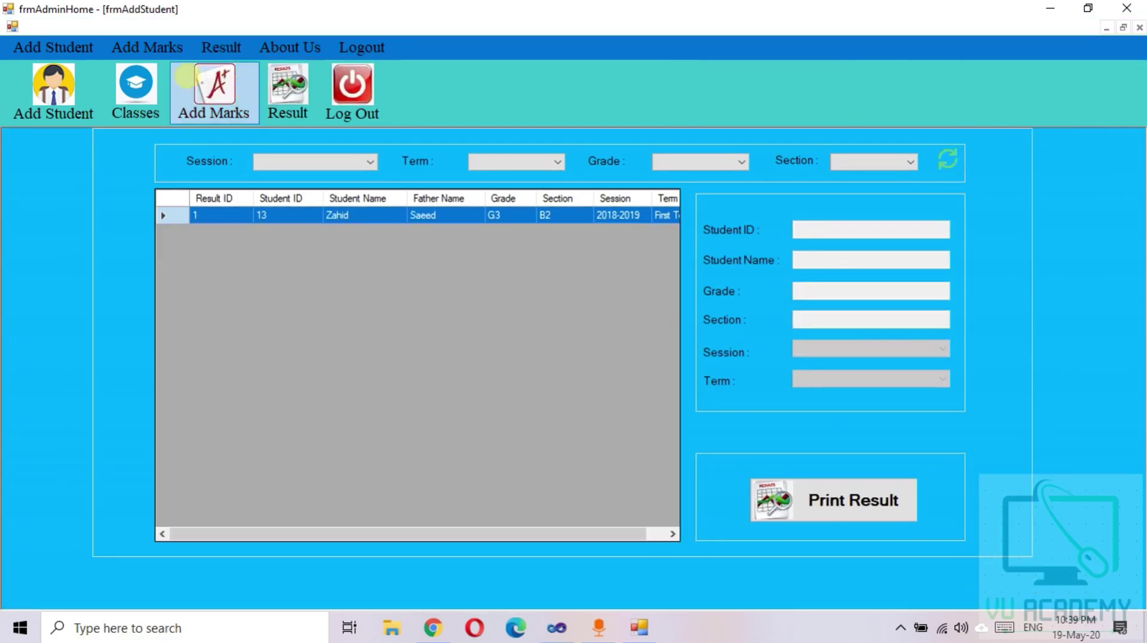
# Open the student entry form and fill in the new student's ID, name and father's name.
pyautogui.click(60, 66)
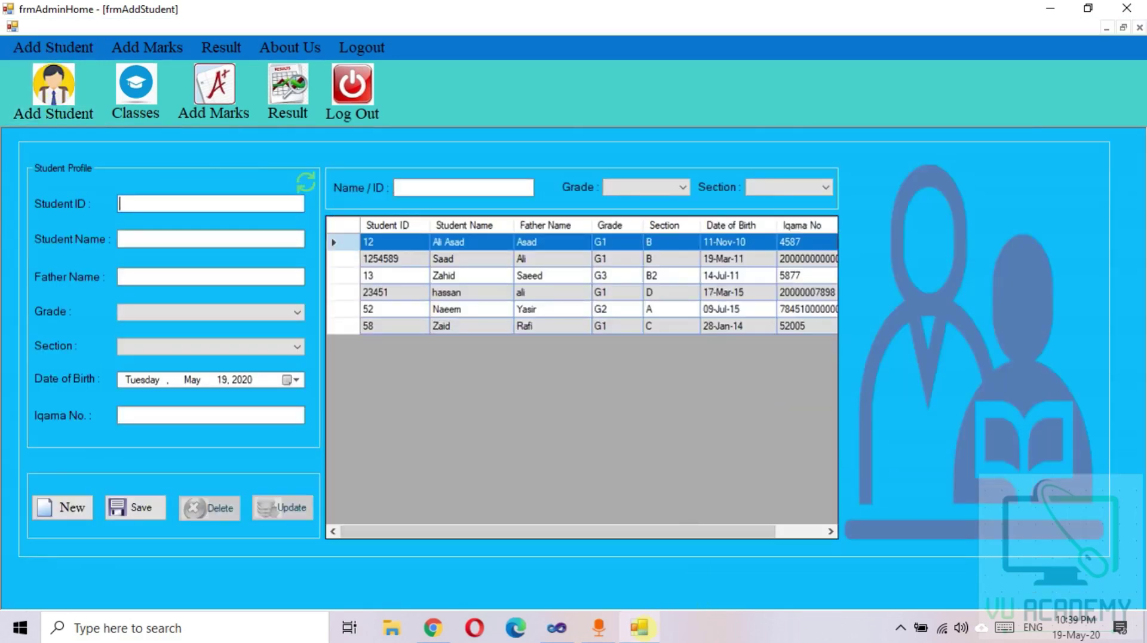
pyautogui.click(639, 627)
pyautogui.click(639, 627)
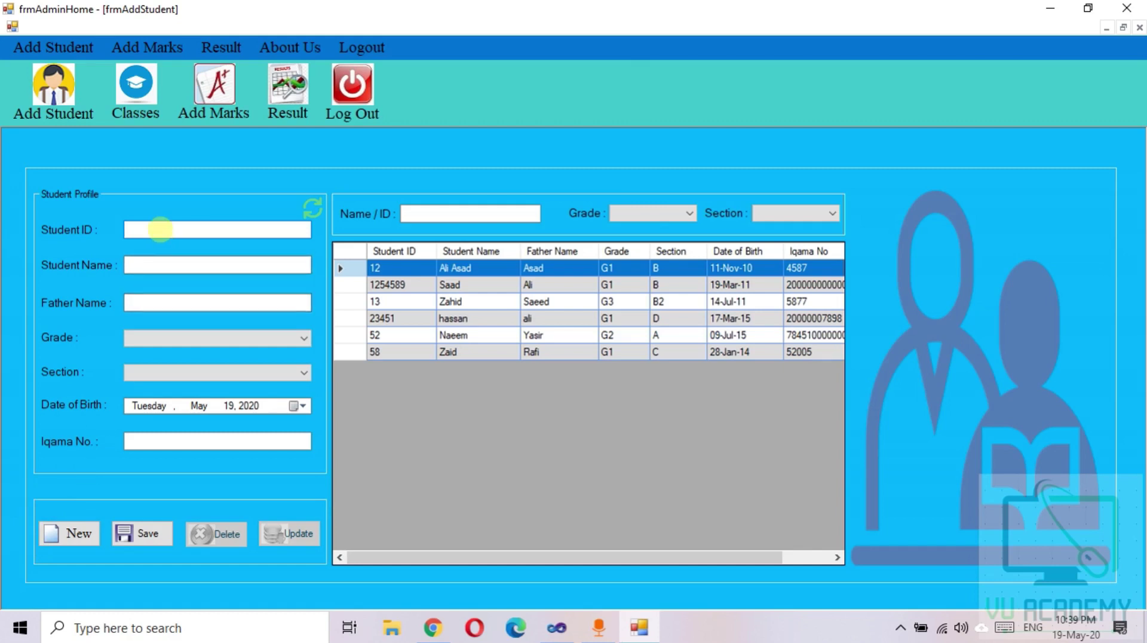
pyautogui.write('5787')
pyautogui.press('Tab')
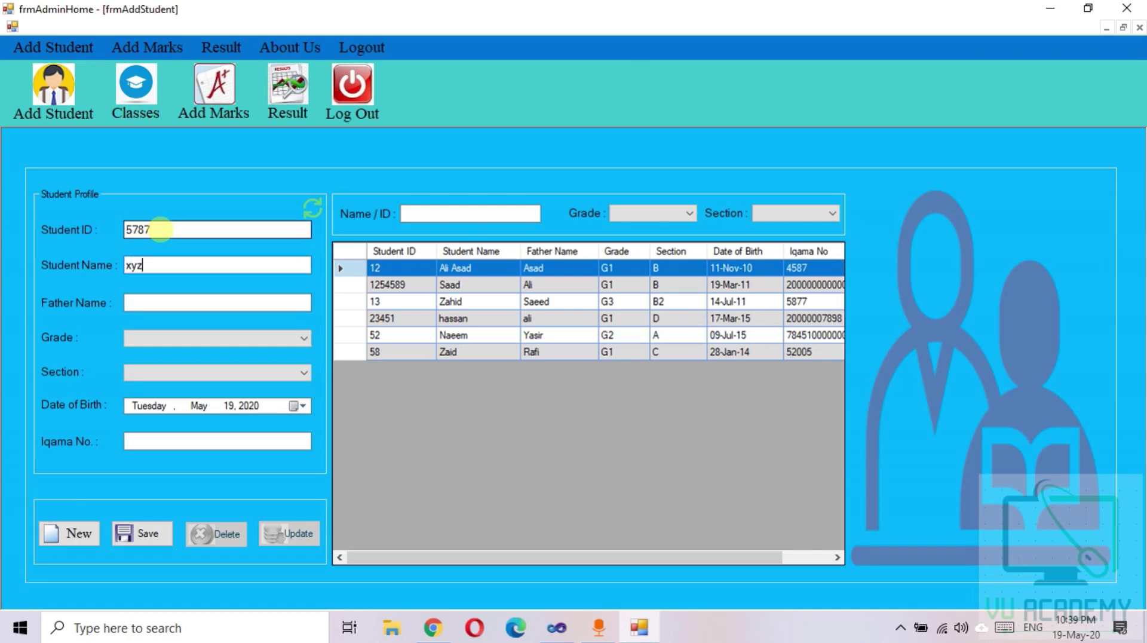
pyautogui.press('Tab')
pyautogui.write('ahj')
pyautogui.press('Tab')
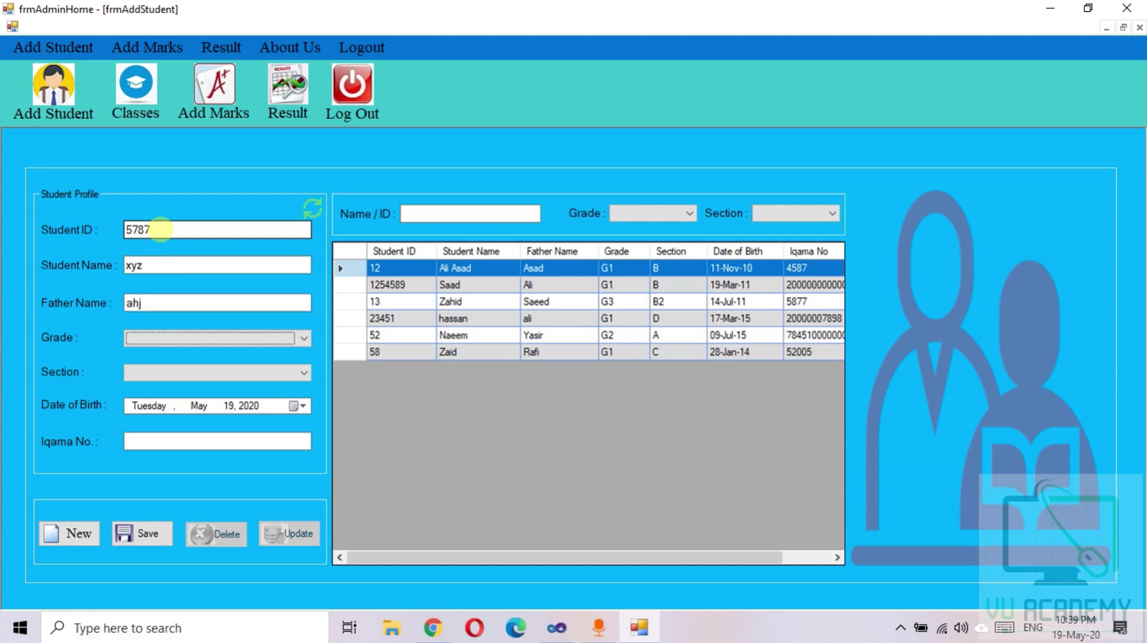
# Set the new student's grade to G2 and check which sections that grade offers.
pyautogui.click(169, 339)
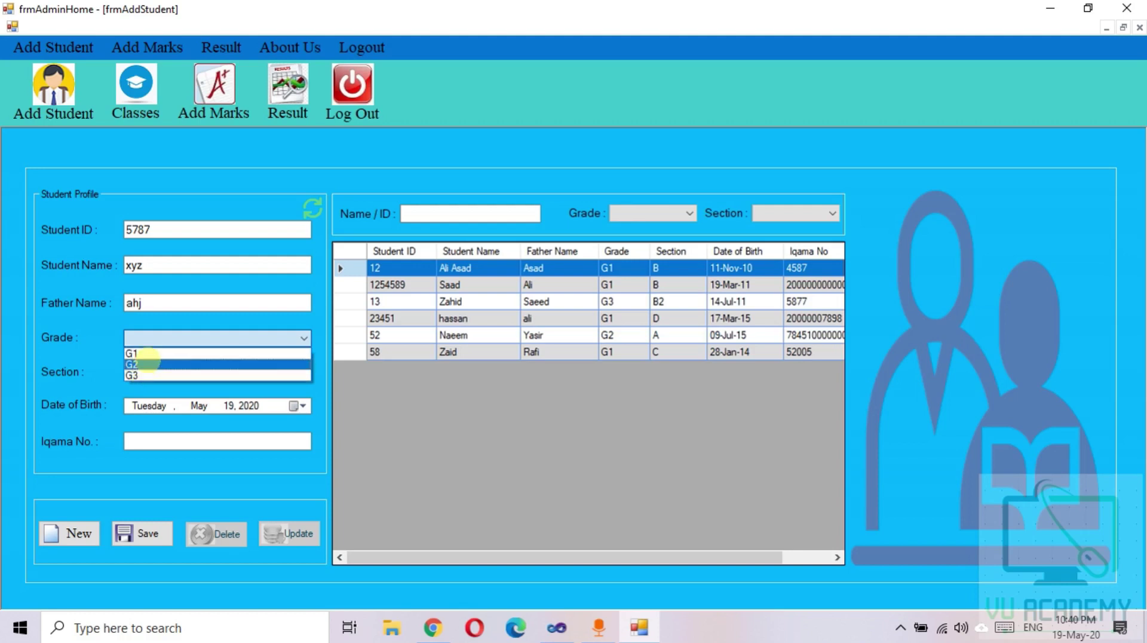
pyautogui.click(146, 363)
pyautogui.click(187, 373)
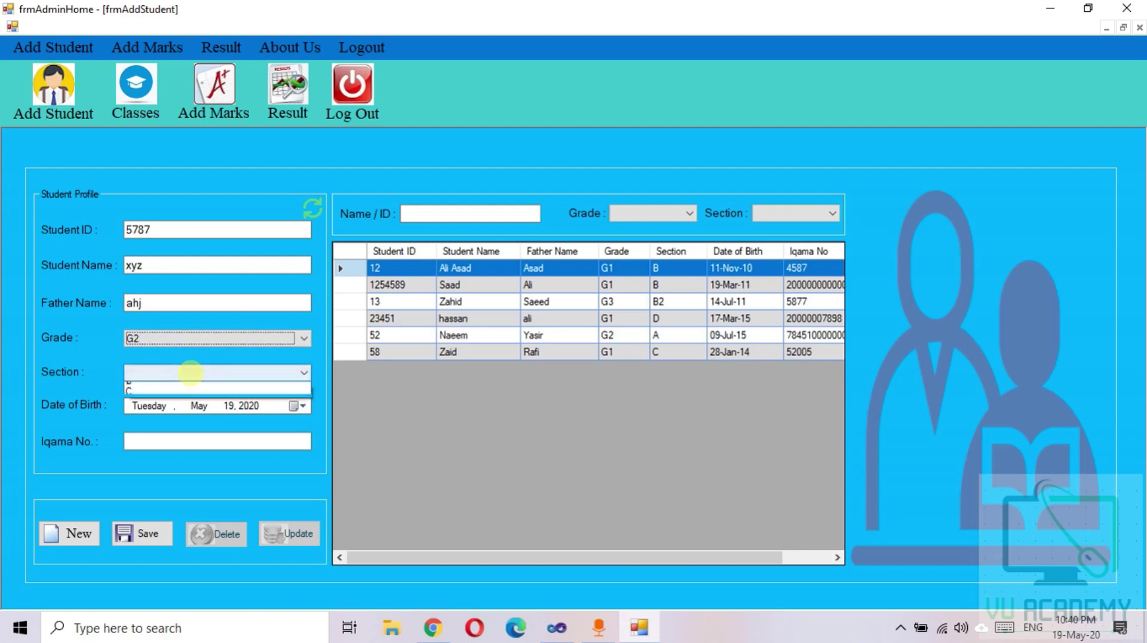
pyautogui.click(184, 337)
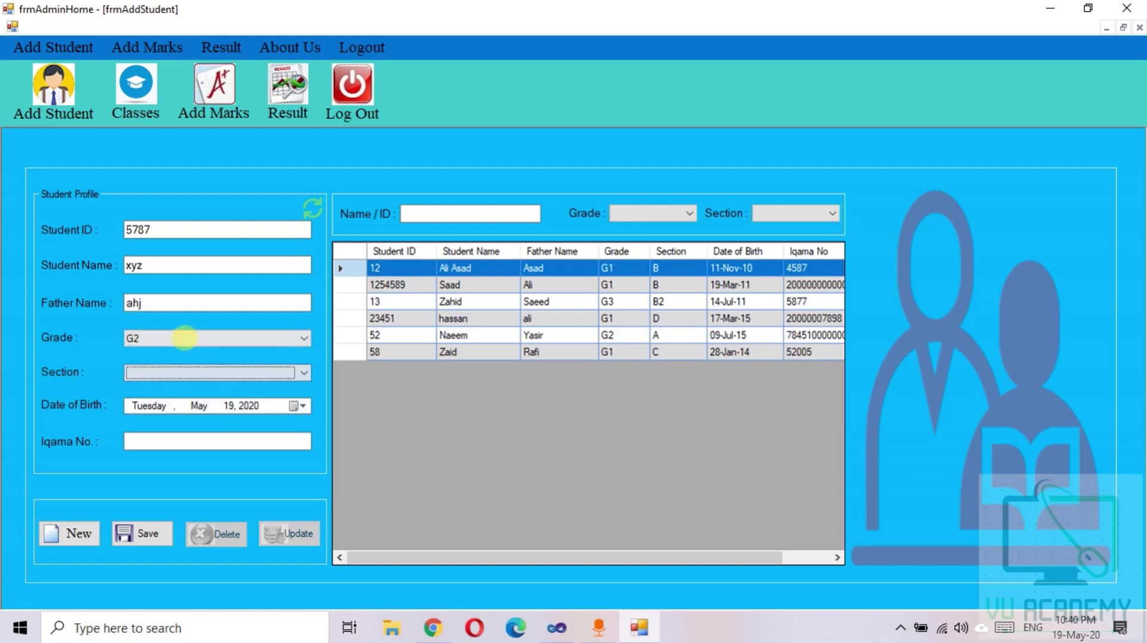
pyautogui.click(184, 339)
pyautogui.click(185, 338)
pyautogui.click(174, 372)
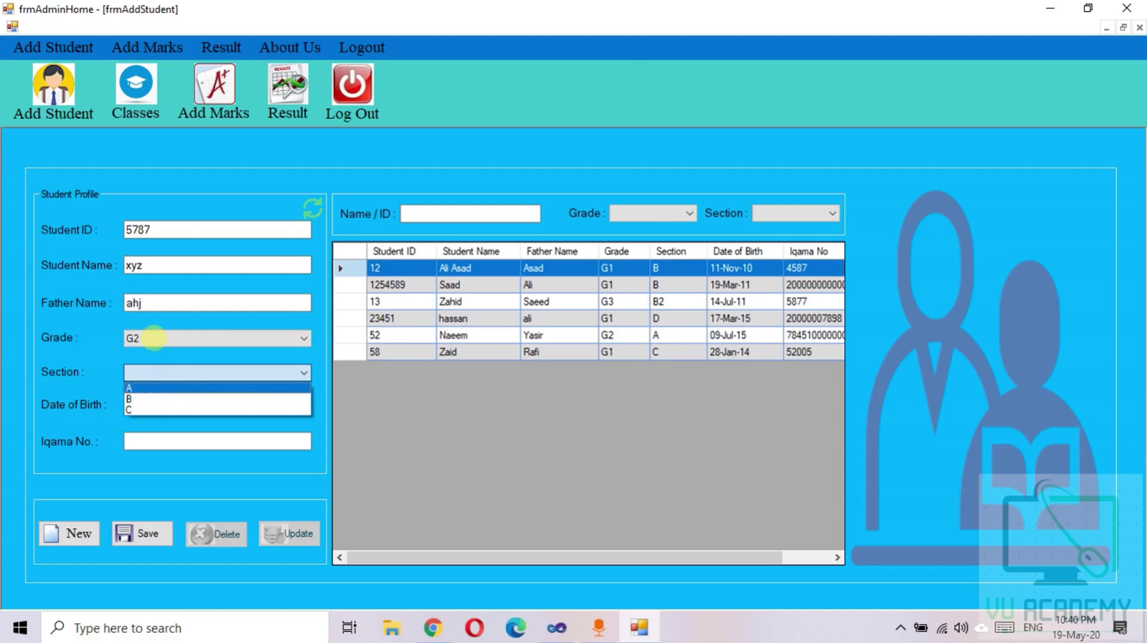
# Switch the new student's grade to G1 and to G3, checking the section choices for each.
pyautogui.click(154, 337)
pyautogui.click(154, 336)
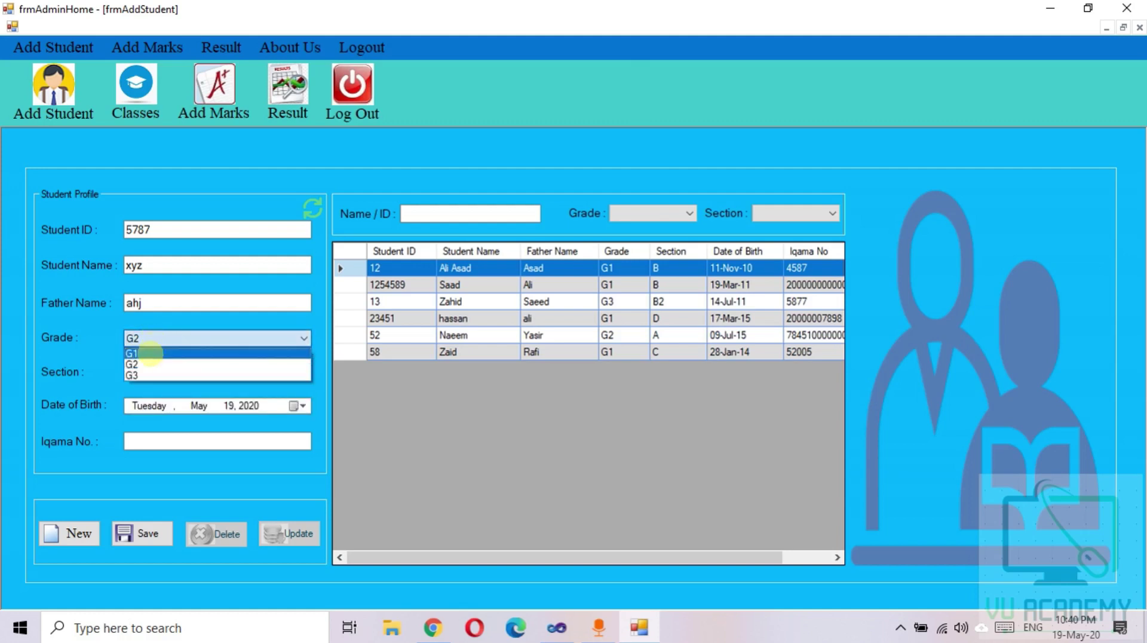
pyautogui.click(151, 353)
pyautogui.click(154, 372)
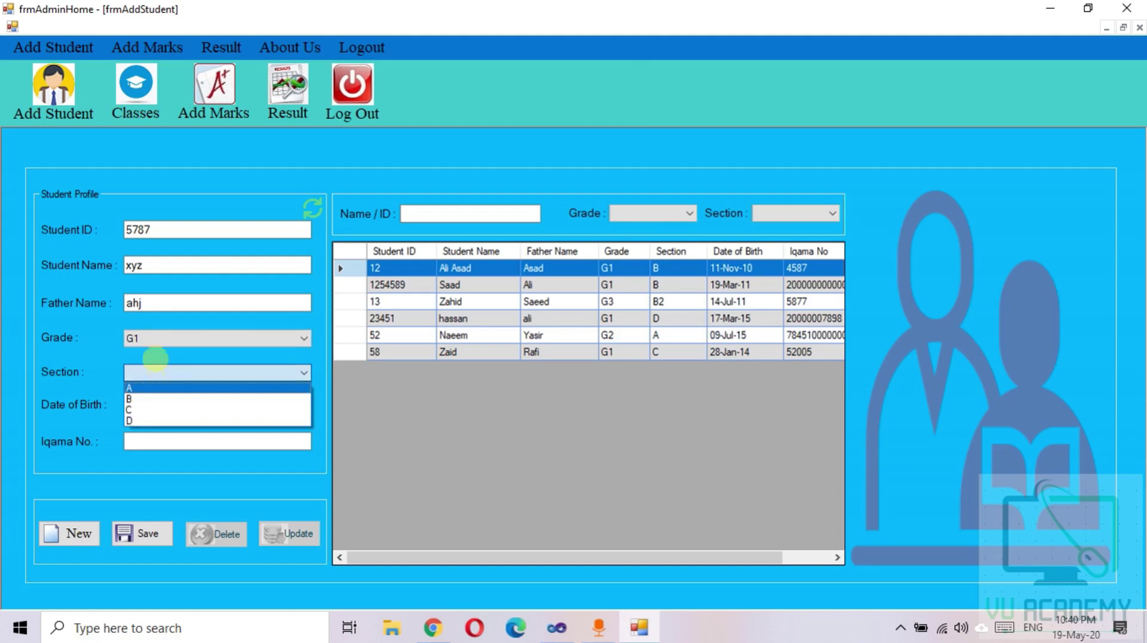
pyautogui.click(153, 337)
pyautogui.click(154, 336)
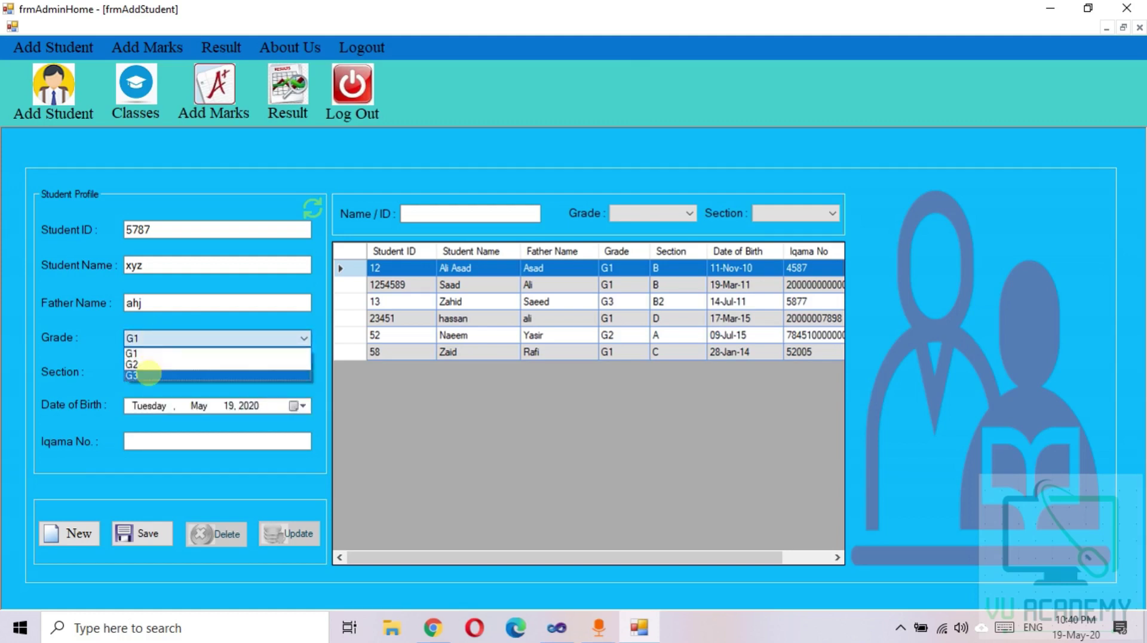
pyautogui.click(148, 375)
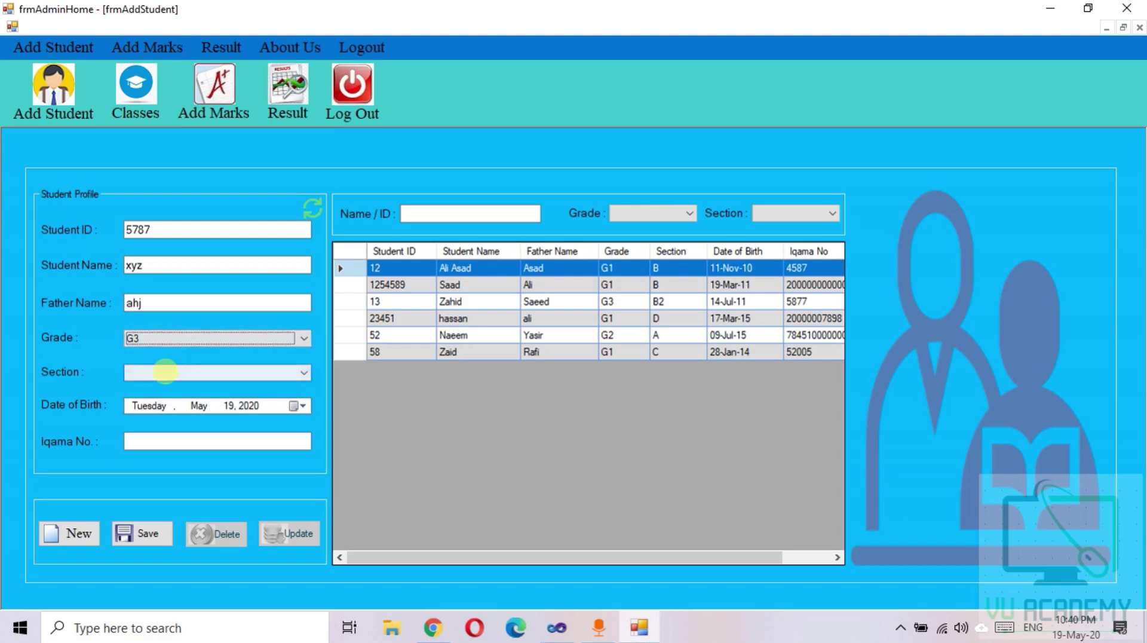
pyautogui.click(165, 372)
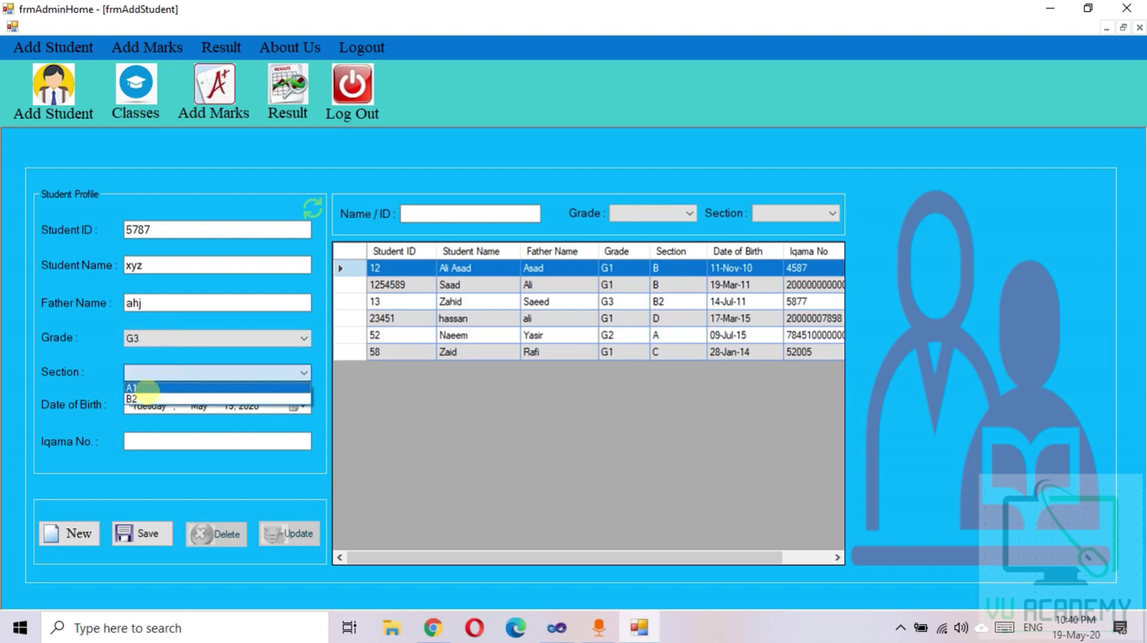
# Set the new student's grade to G2 and section to B.
pyautogui.click(152, 338)
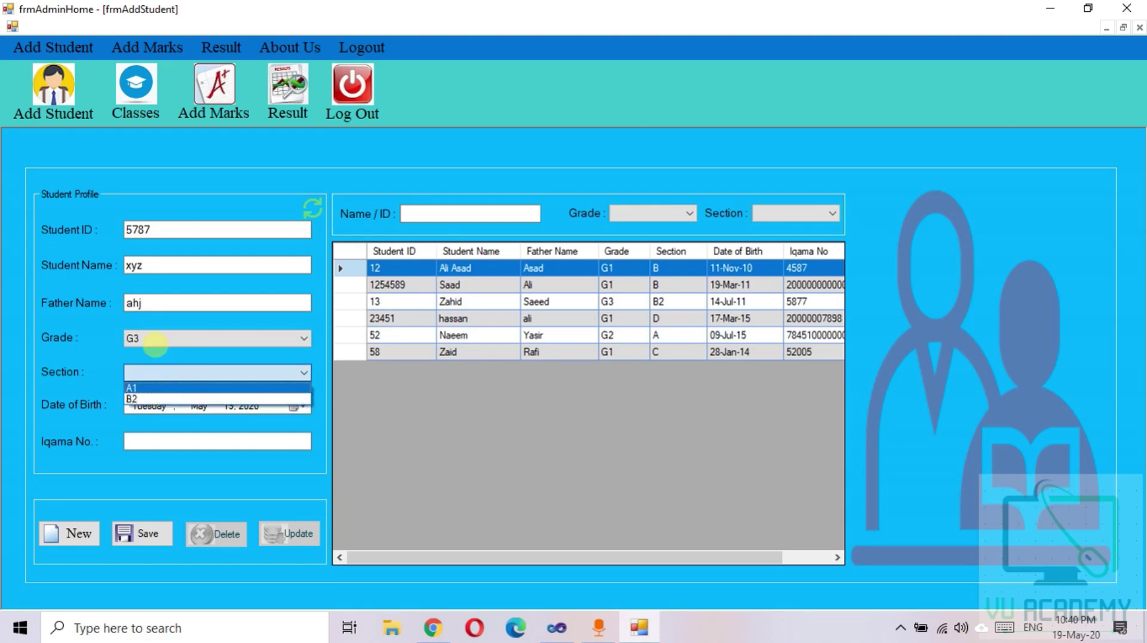
pyautogui.click(153, 337)
pyautogui.click(139, 363)
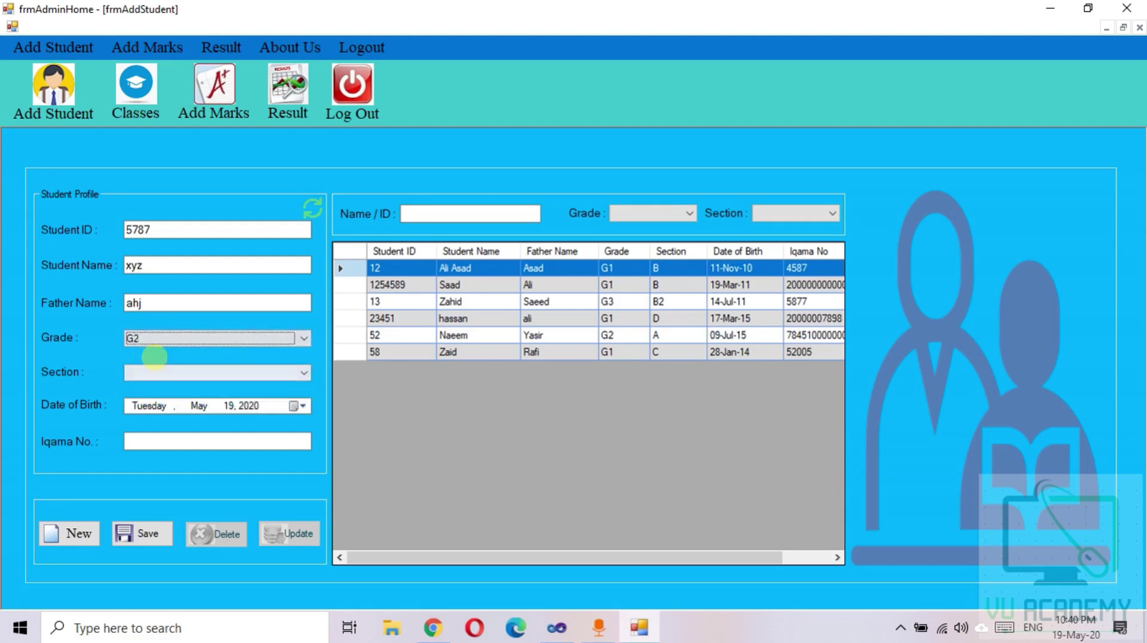
pyautogui.click(168, 373)
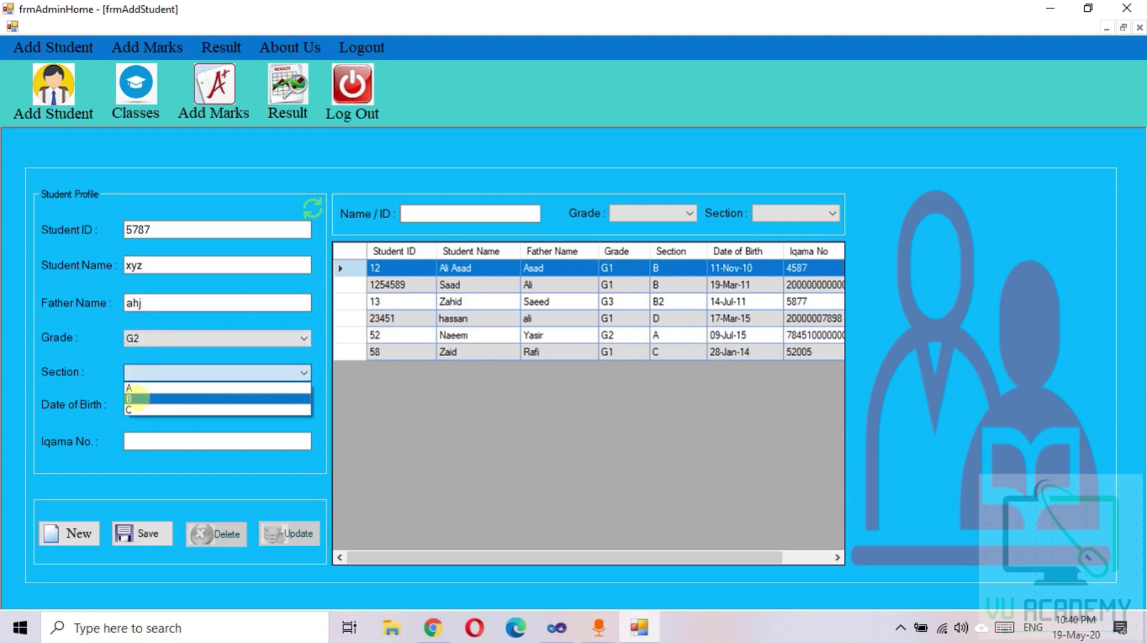
pyautogui.click(141, 399)
# Set the new student's date of birth, choosing the year, month and day from the calendar.
pyautogui.click(302, 406)
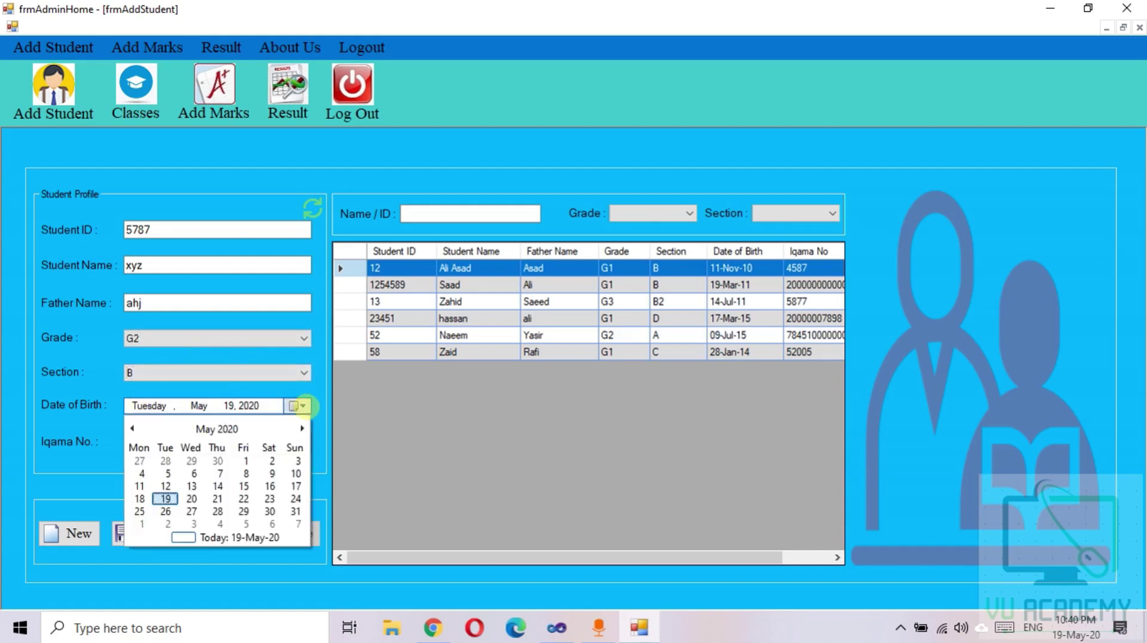
pyautogui.click(218, 429)
pyautogui.click(220, 428)
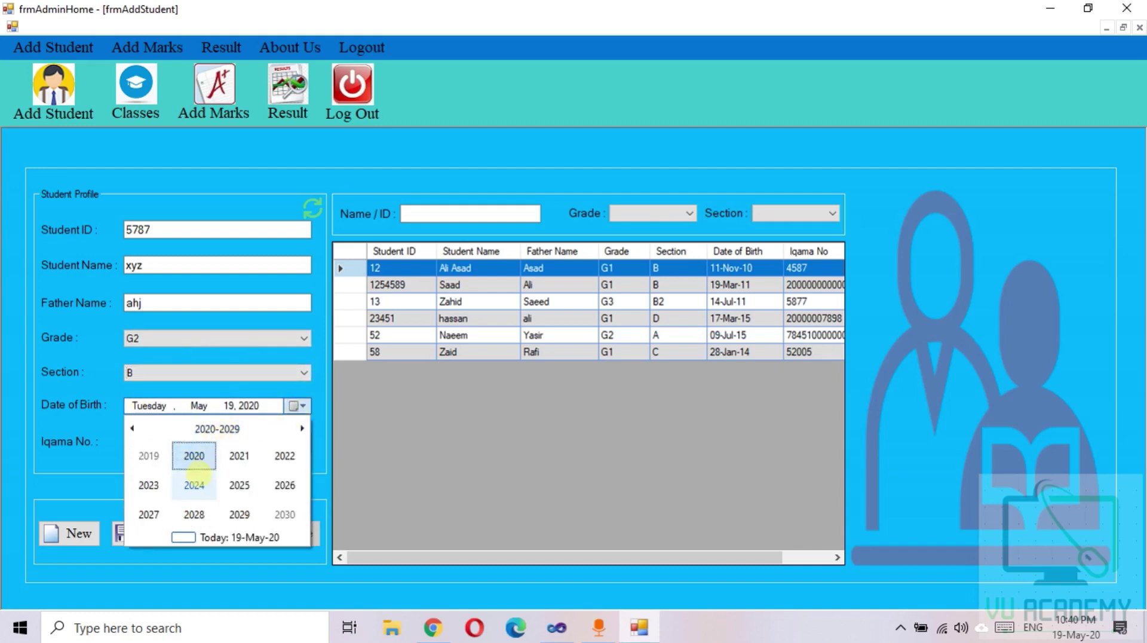
pyautogui.click(132, 427)
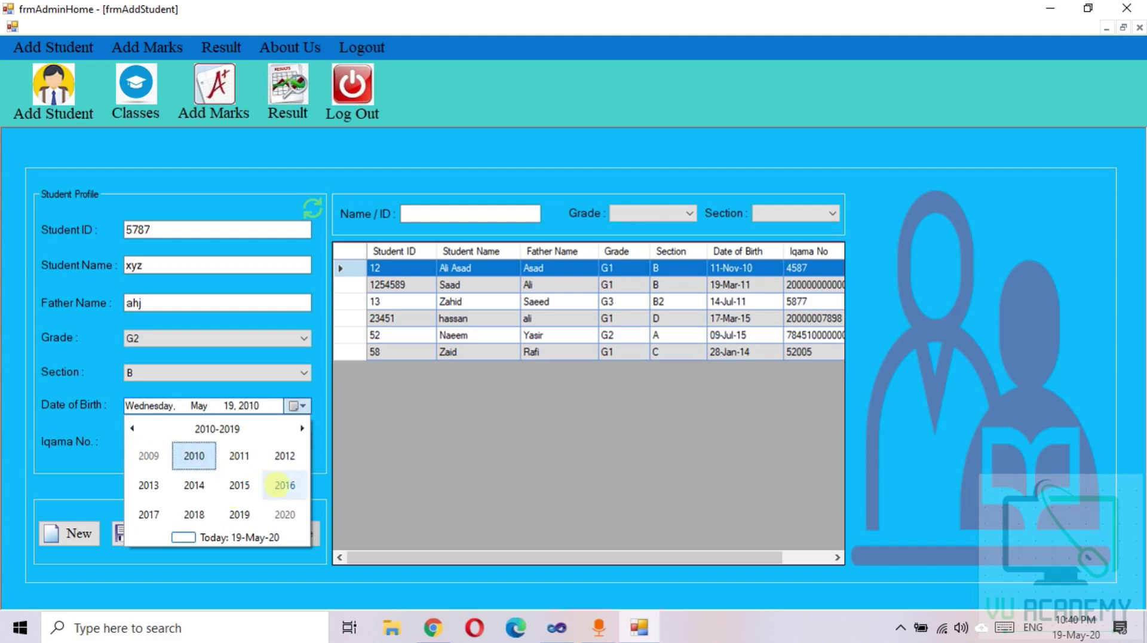
pyautogui.click(285, 484)
pyautogui.click(148, 485)
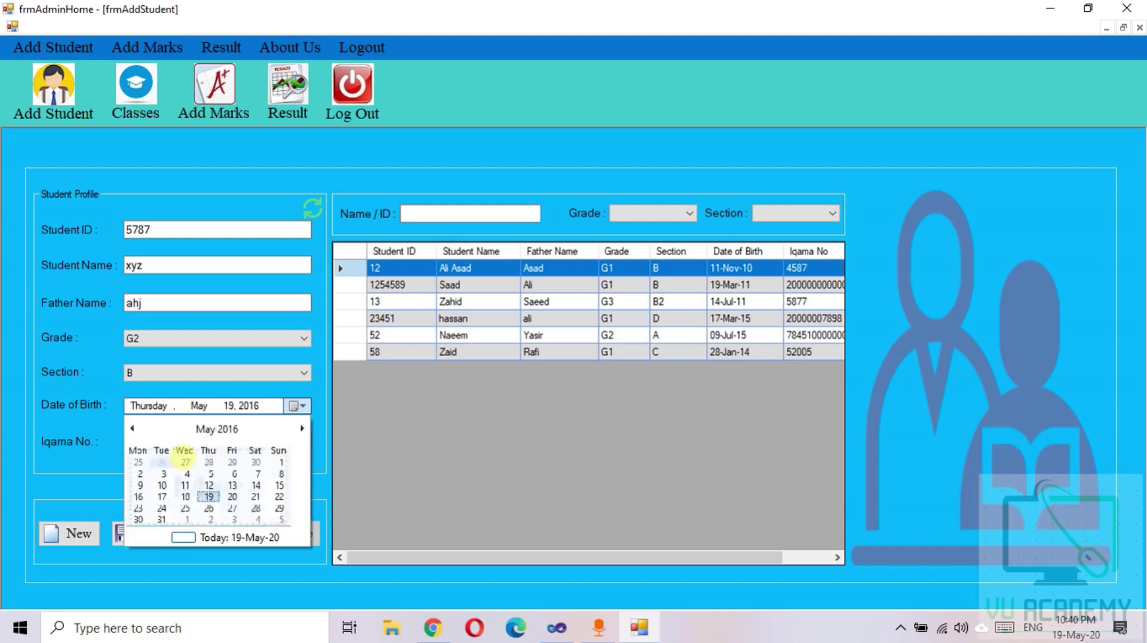
pyautogui.click(216, 481)
# Enter the student's Iqama number and save the student record.
pyautogui.click(148, 440)
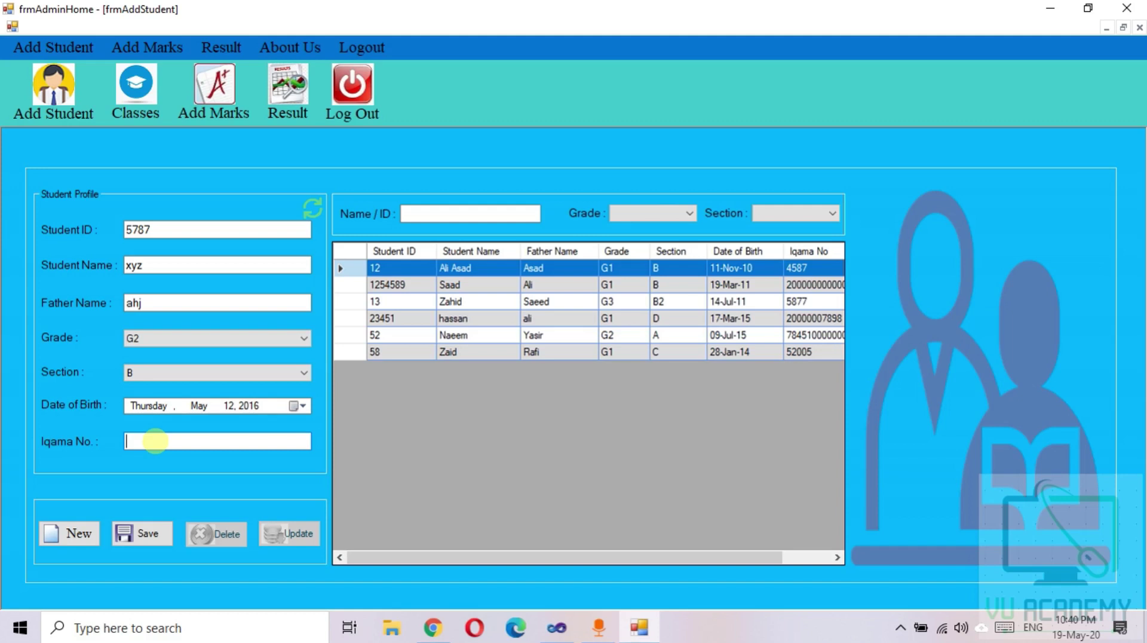
pyautogui.write('kdlksdl')
pyautogui.press('BackSpace')
pyautogui.press('BackSpace')
pyautogui.press('BackSpace')
pyautogui.press('BackSpace')
pyautogui.press('BackSpace')
pyautogui.press('BackSpace')
pyautogui.write('45485485')
pyautogui.click(149, 531)
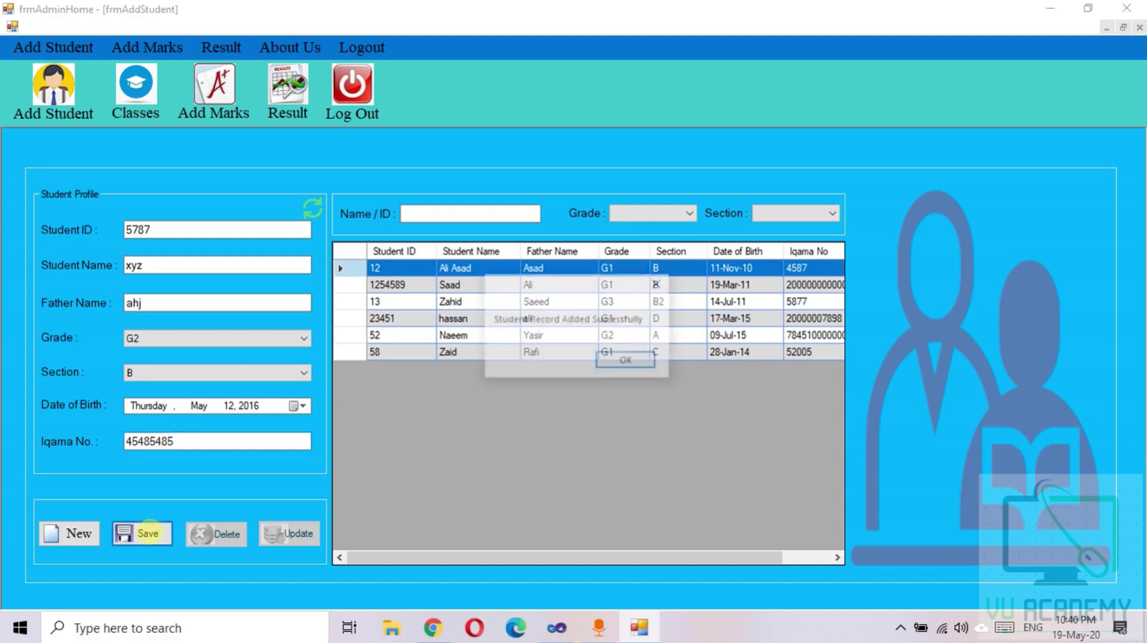
pyautogui.click(627, 359)
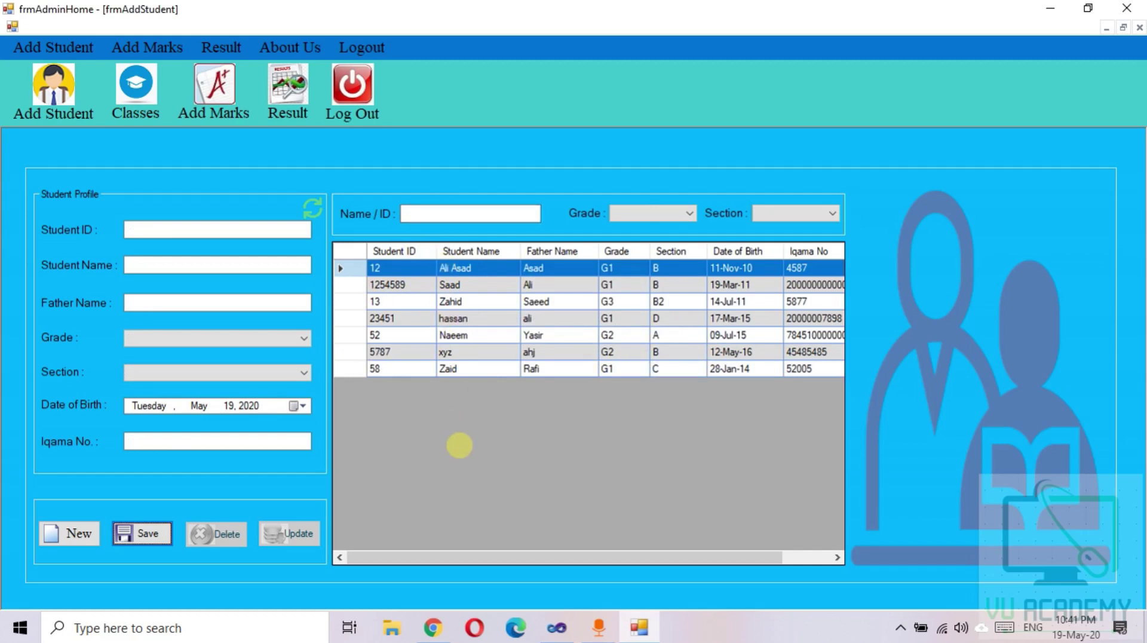
# Search the student list by the new student's ID, and clear the search.
pyautogui.click(433, 211)
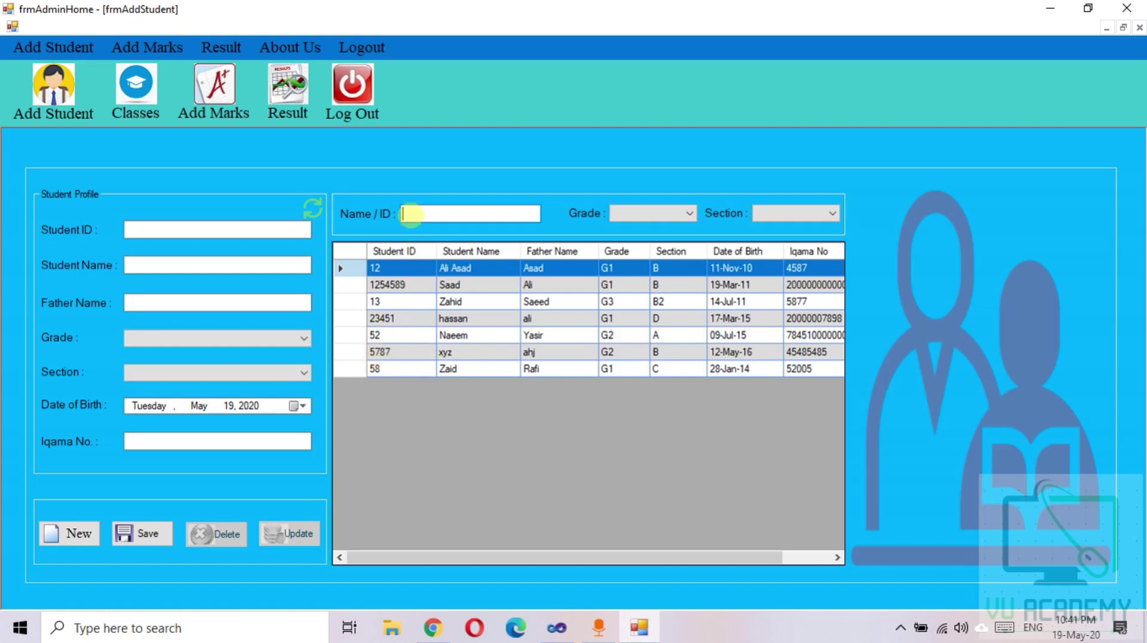
pyautogui.write('578')
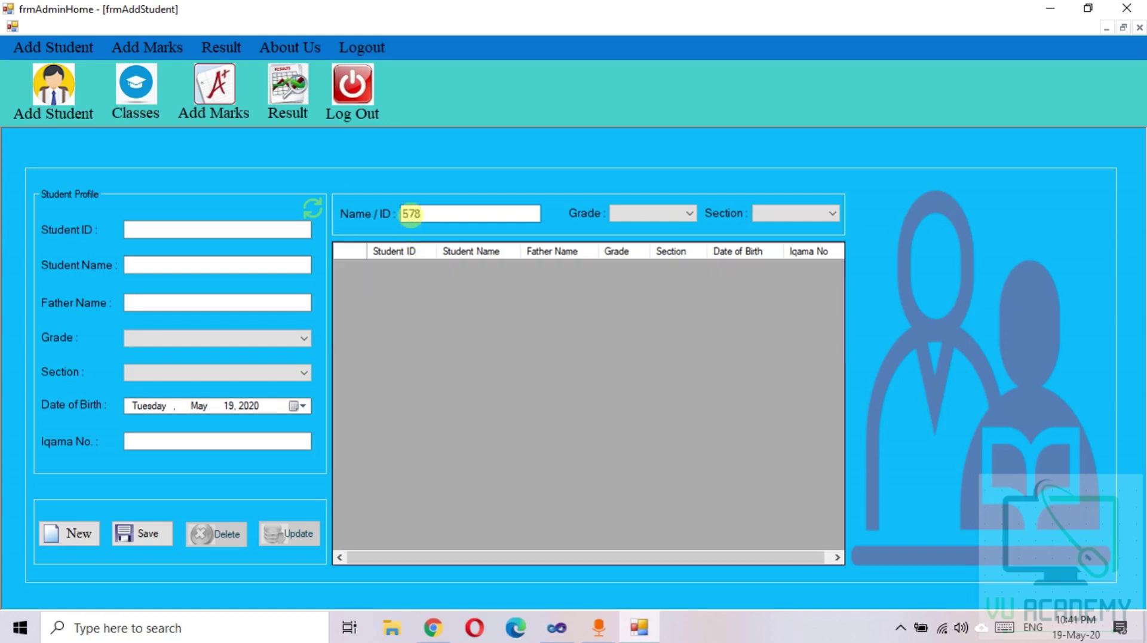
pyautogui.write('7')
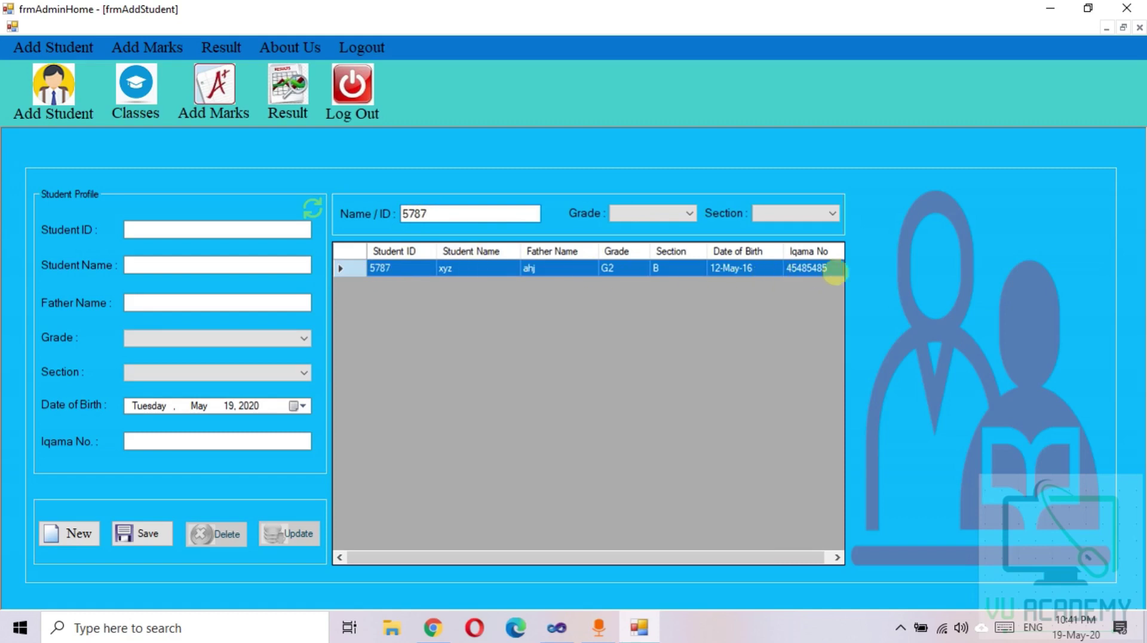
pyautogui.moveTo(429, 214); pyautogui.dragTo(386, 213)
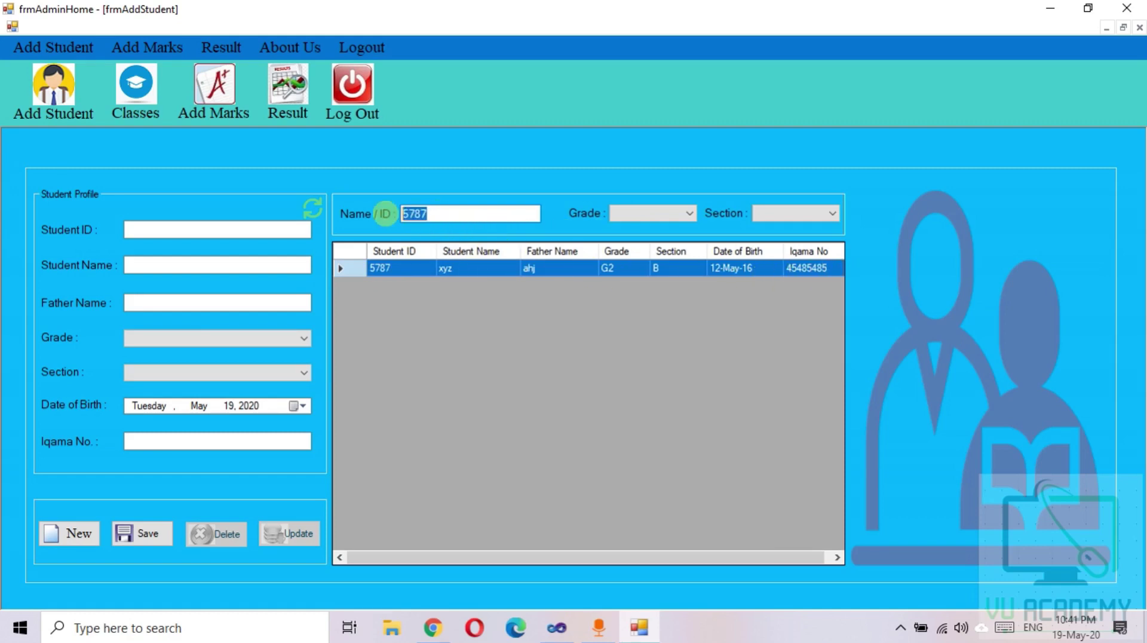
pyautogui.press('BackSpace')
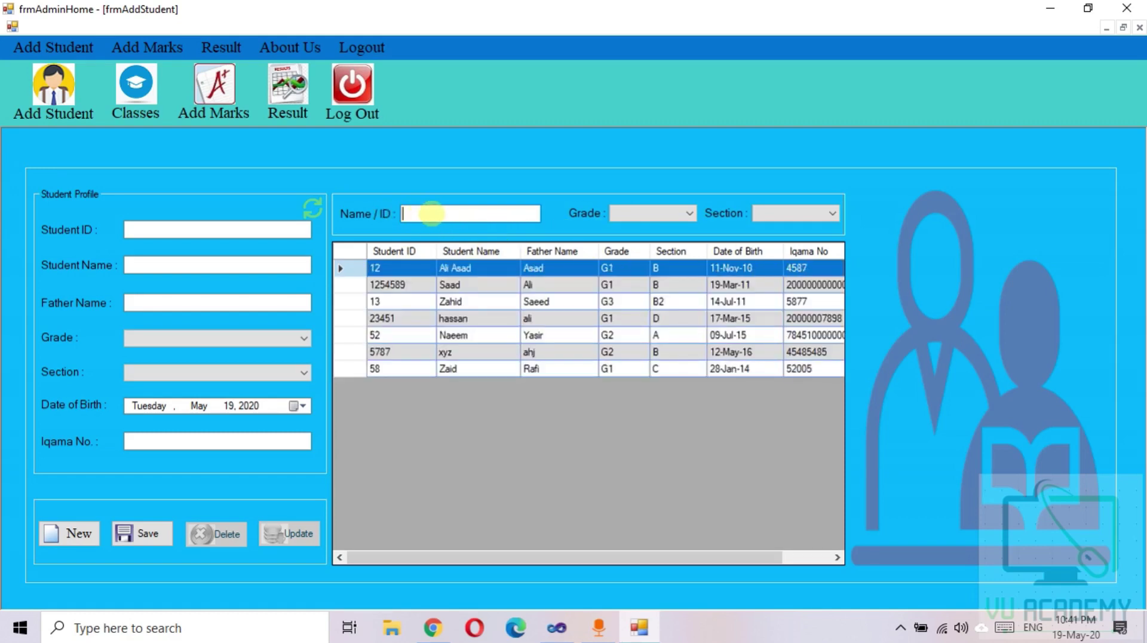
# Search the student list by the new student's name, and clear the search.
pyautogui.write('xyz')
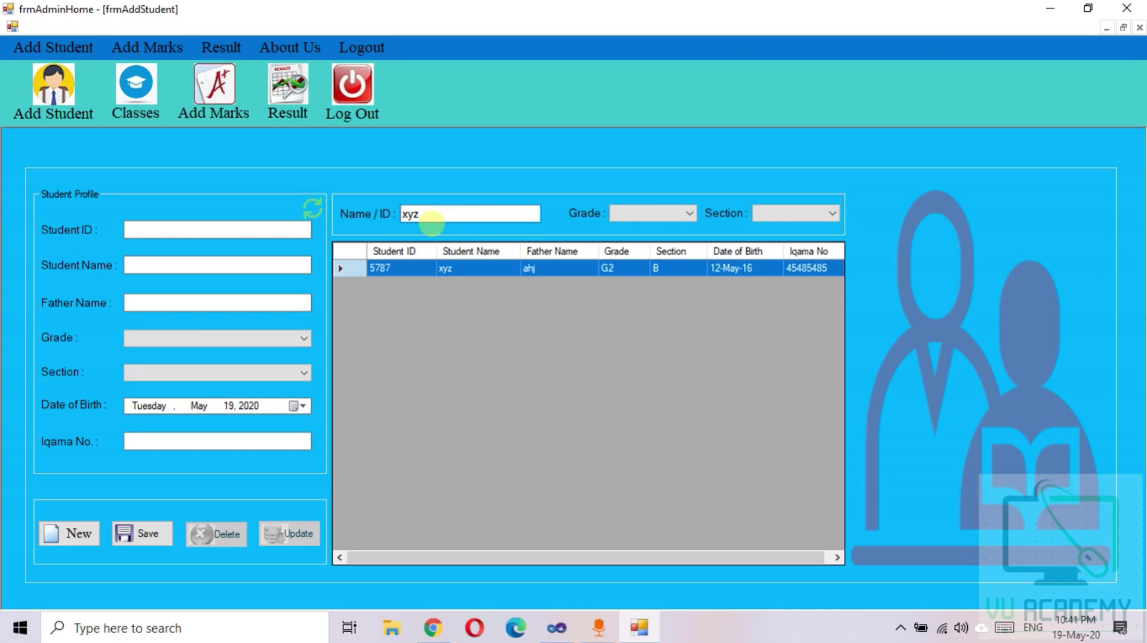
pyautogui.press('BackSpace')
pyautogui.press('BackSpace')
pyautogui.press('BackSpace')
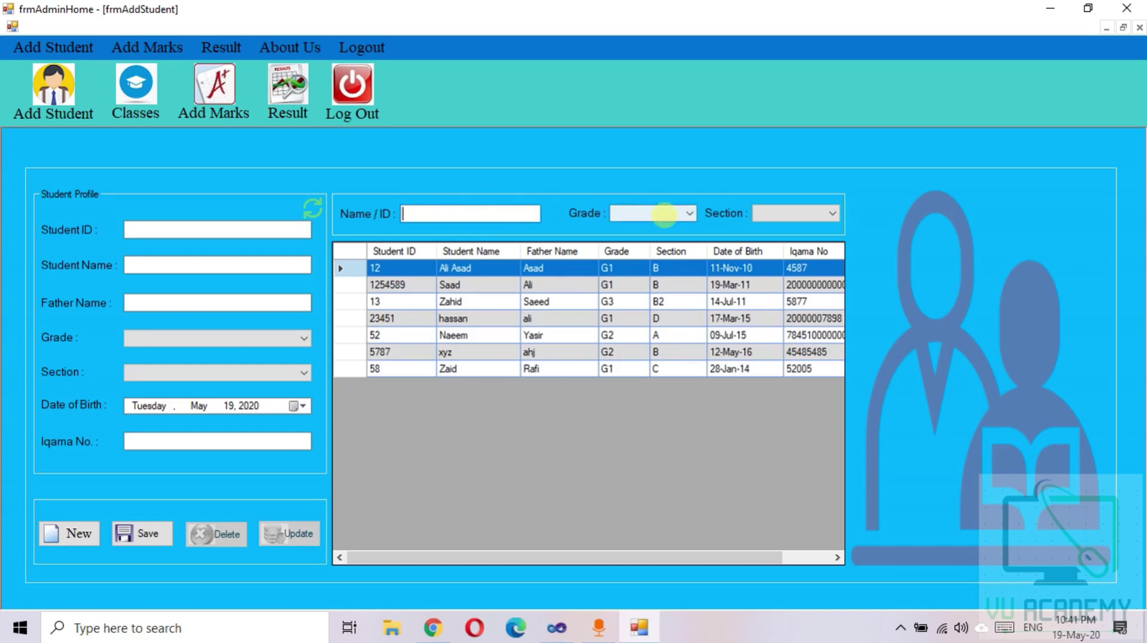
# Filter the student list to grade G1, and narrow it to section B.
pyautogui.click(664, 214)
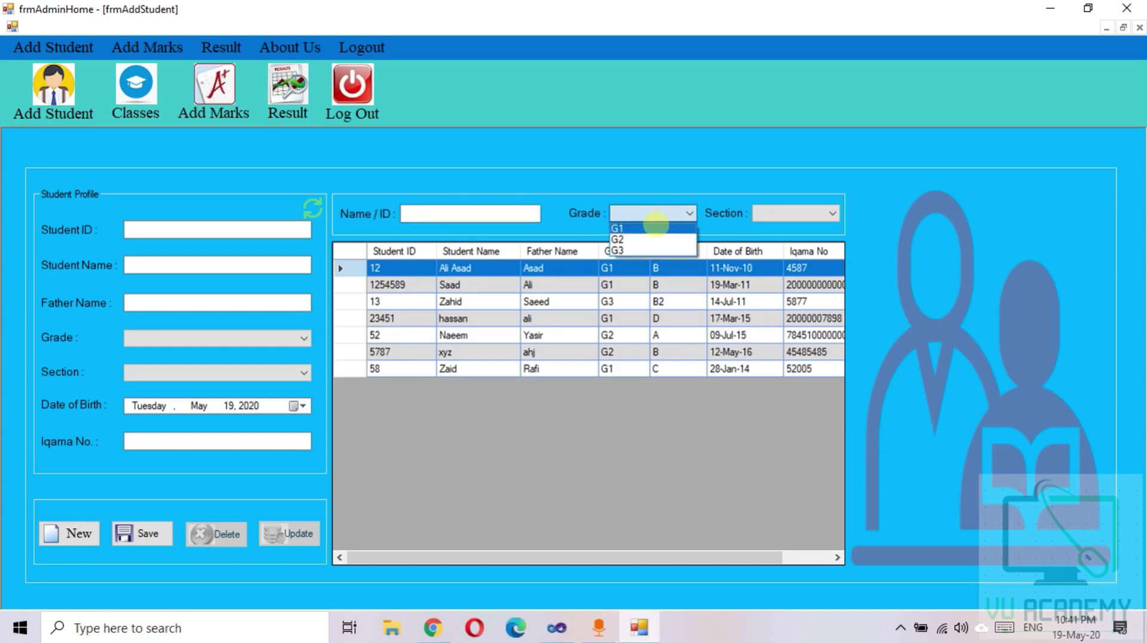
pyautogui.click(626, 228)
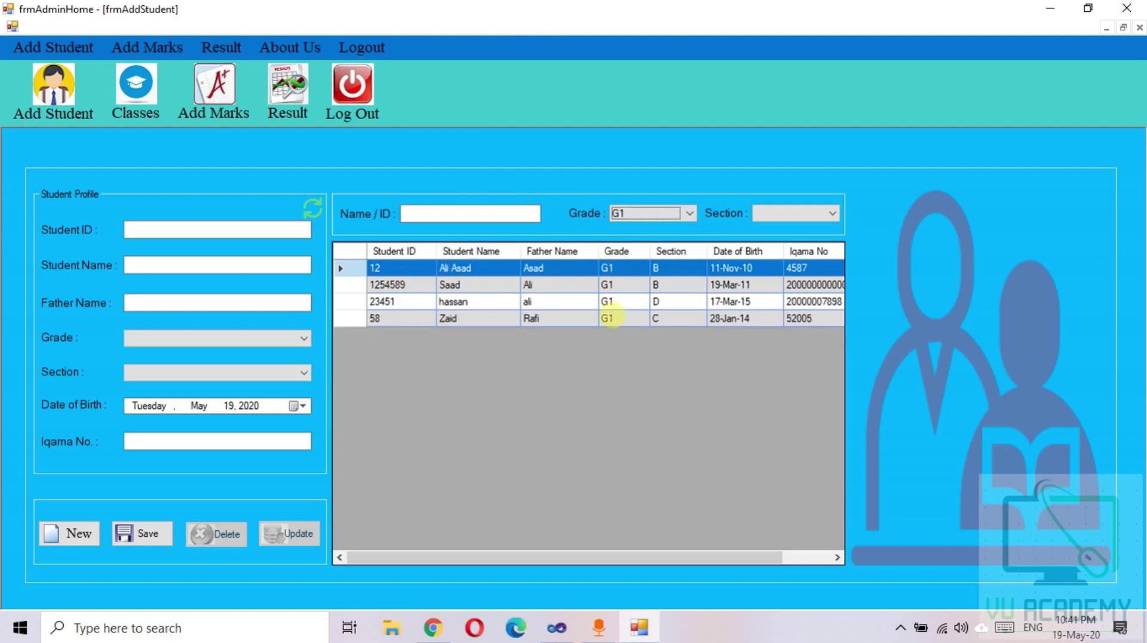
pyautogui.click(764, 214)
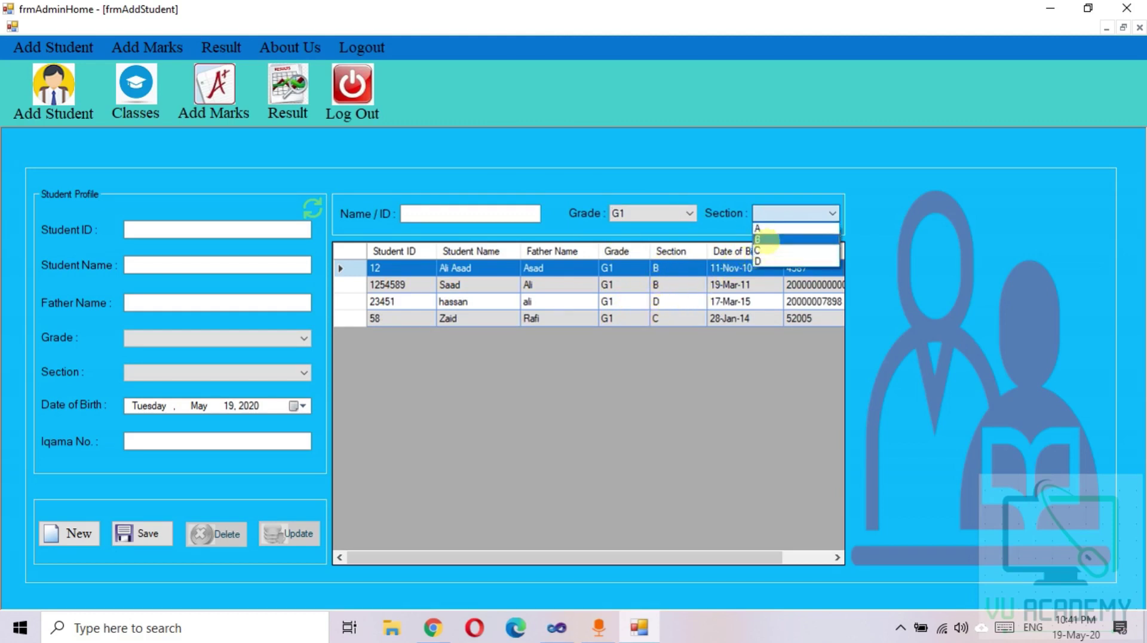
pyautogui.click(767, 240)
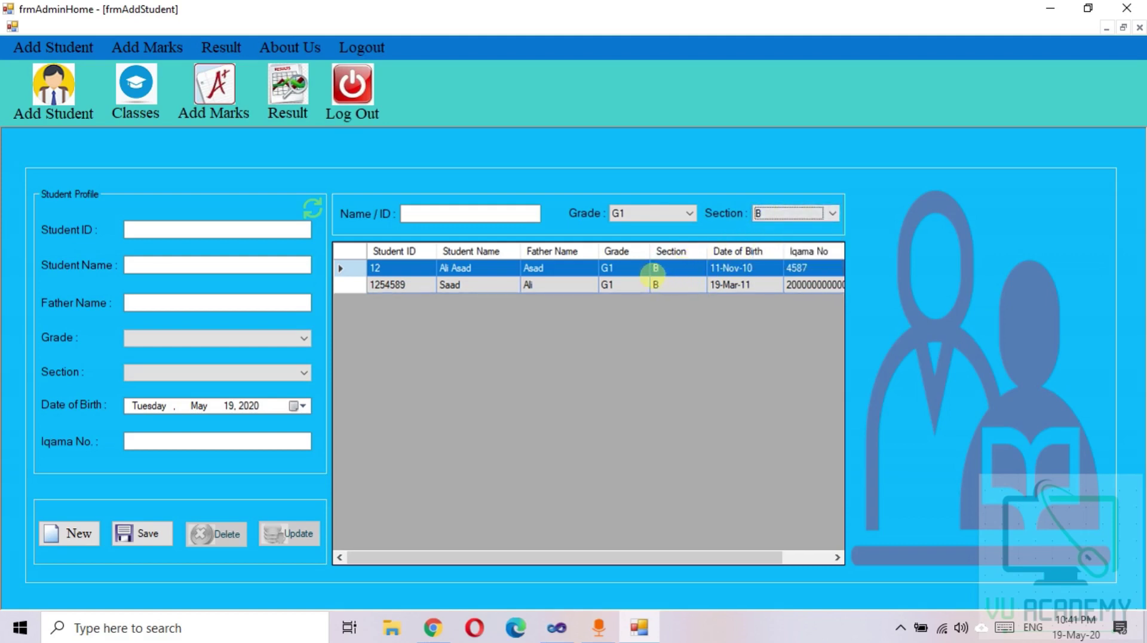
# Filter the grade G1 students by section A, section D and section C in turn.
pyautogui.click(757, 214)
pyautogui.click(759, 229)
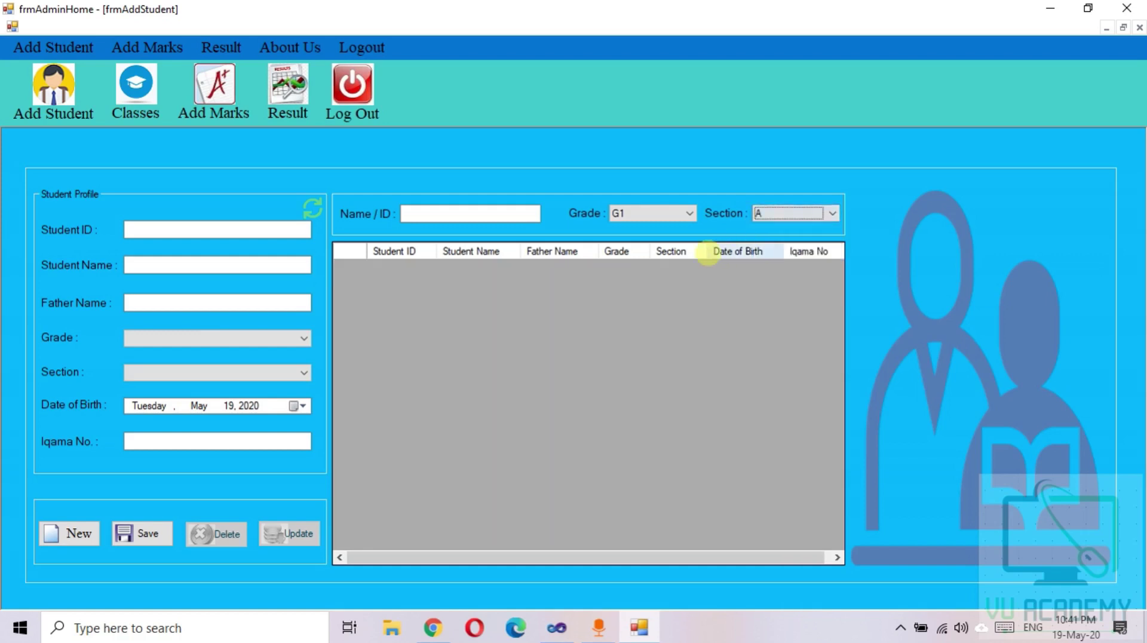
pyautogui.click(781, 213)
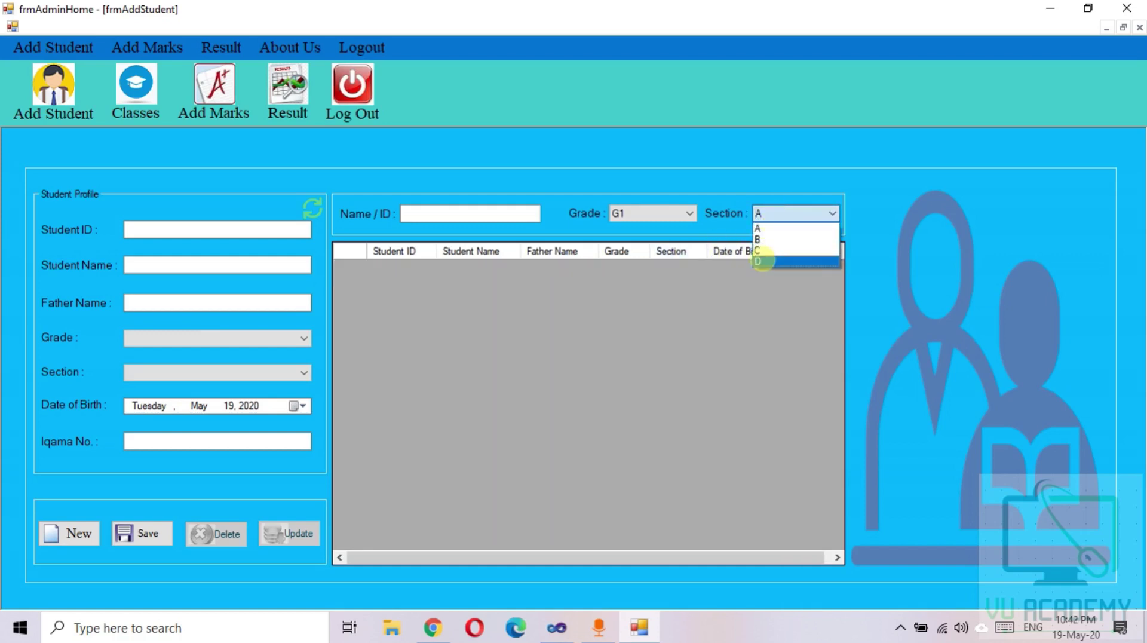
pyautogui.click(760, 260)
pyautogui.click(774, 210)
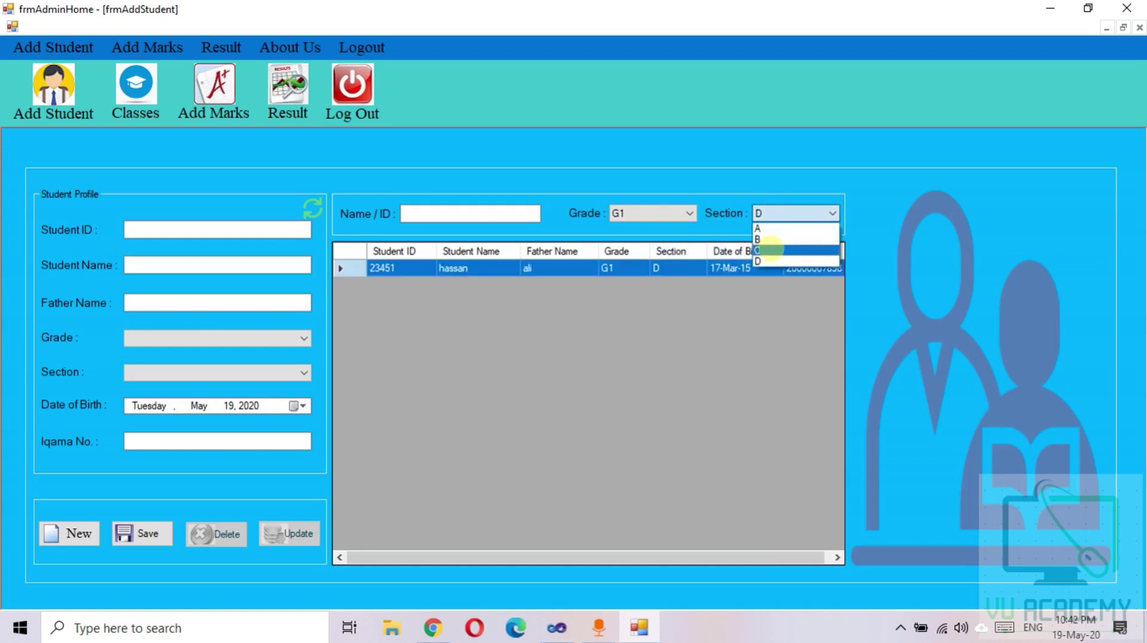
pyautogui.click(765, 250)
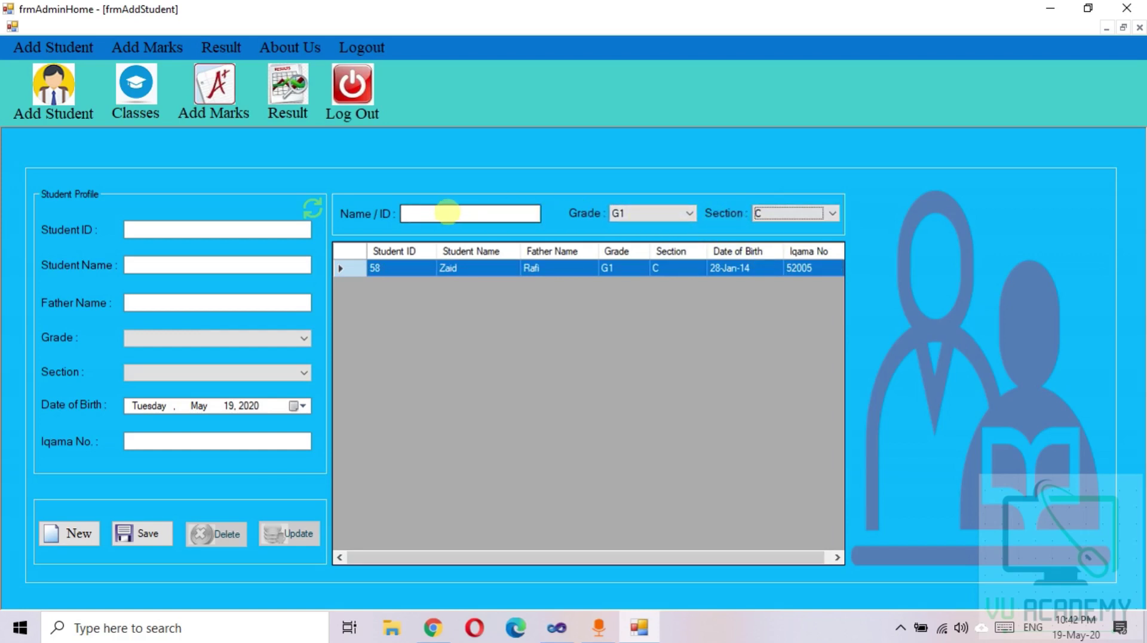
# Refresh the student list to clear the grade filter and list all students.
pyautogui.click(656, 214)
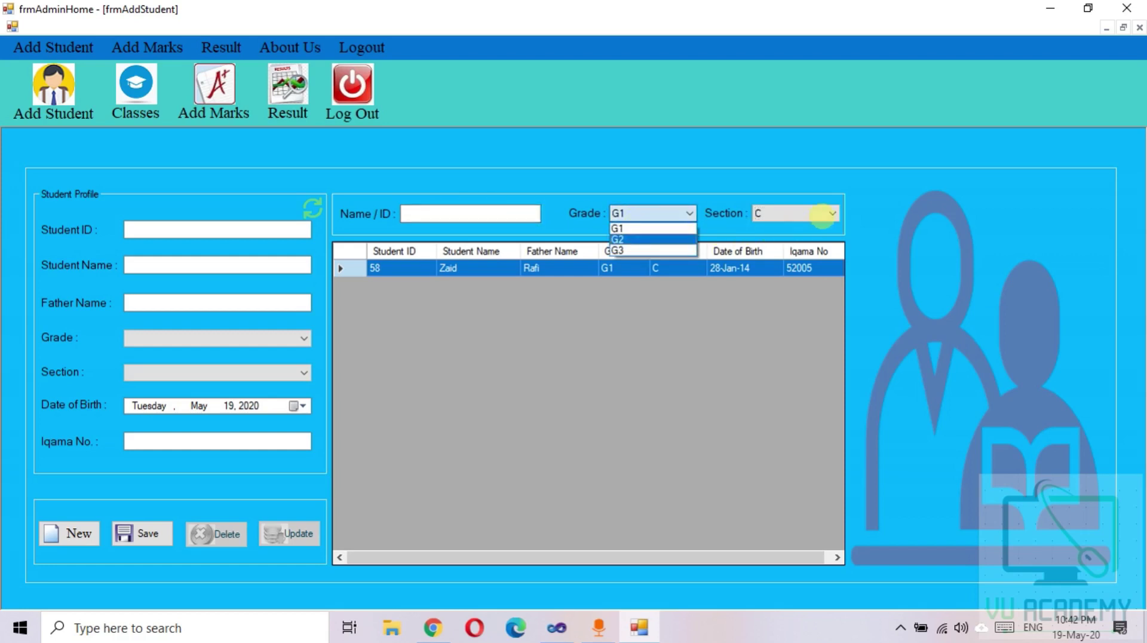
pyautogui.click(405, 192)
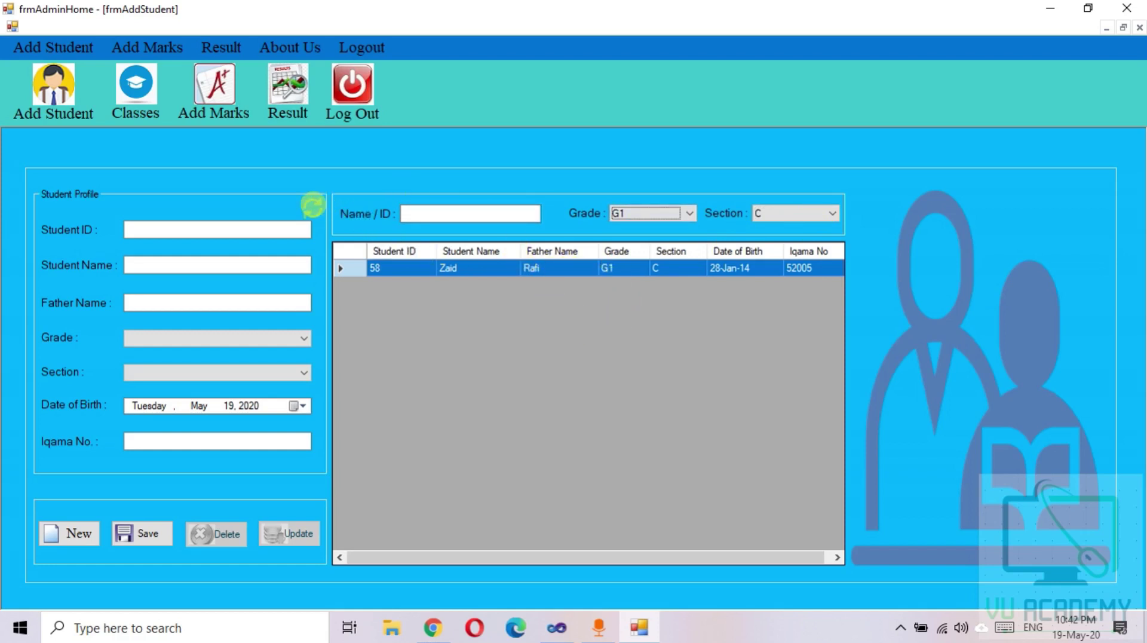
pyautogui.click(312, 206)
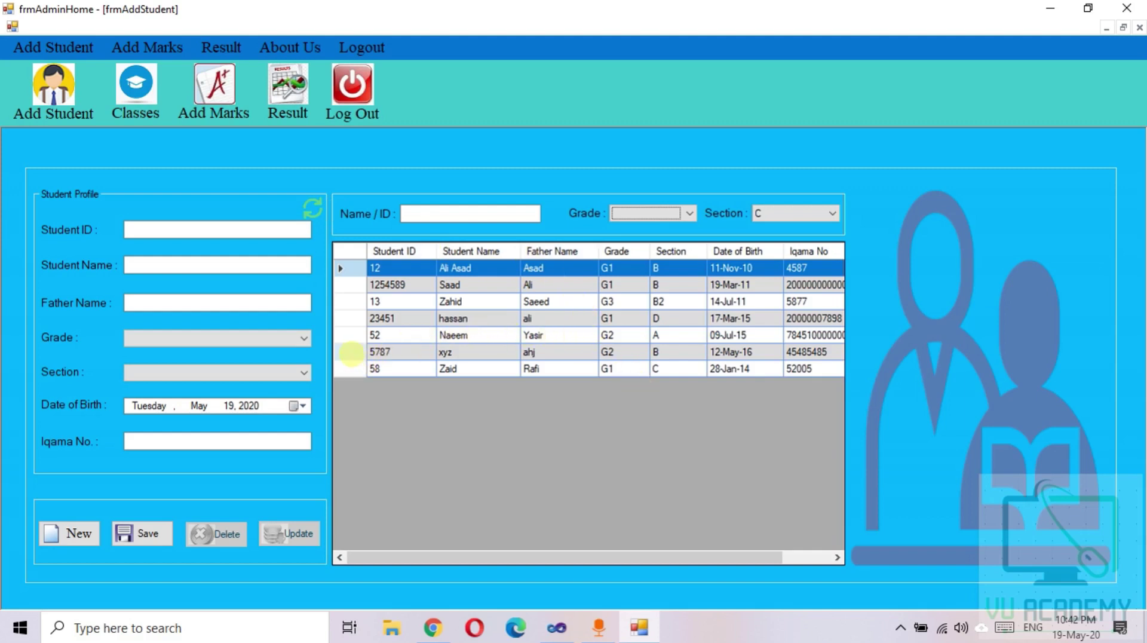
# Change the section of the grade G2, section B student to C and update the record.
pyautogui.click(351, 351)
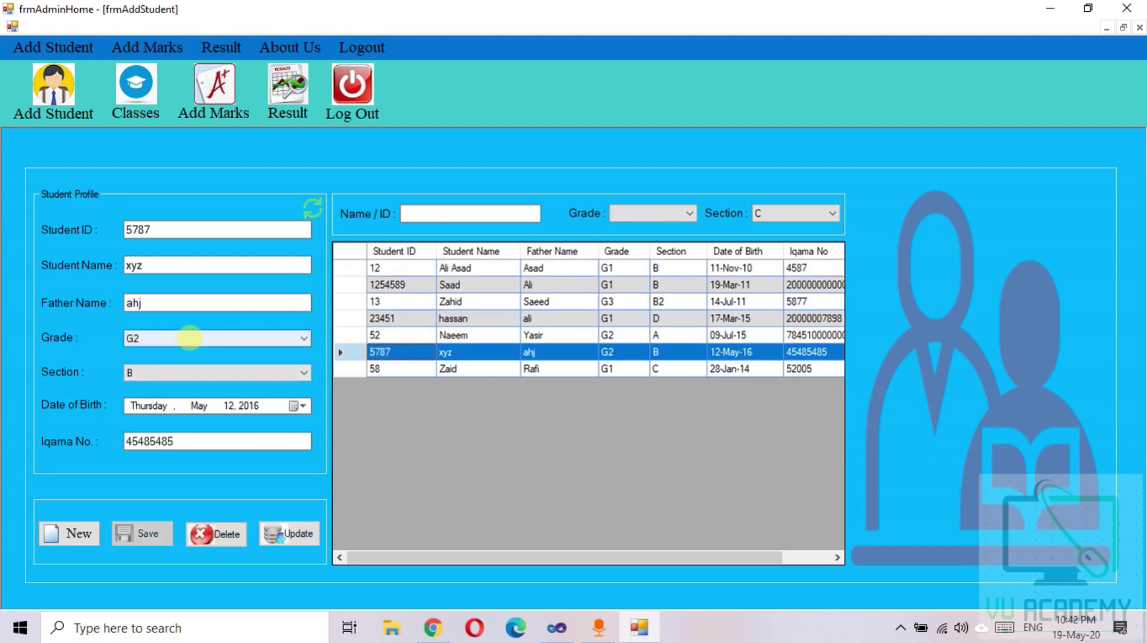
pyautogui.click(159, 373)
pyautogui.click(139, 405)
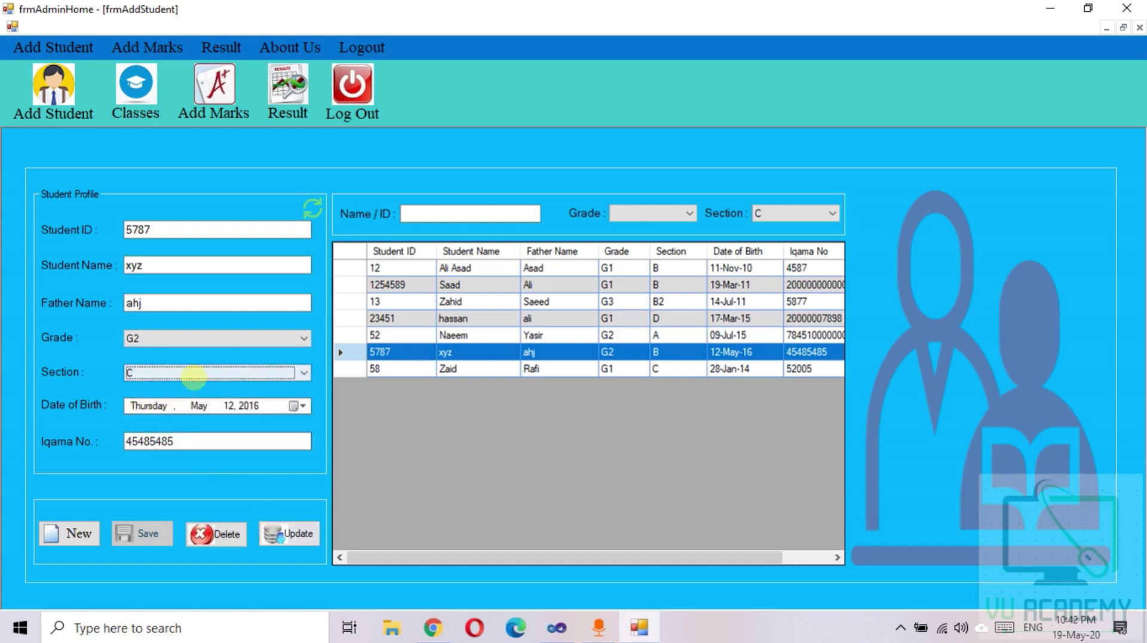
pyautogui.click(291, 533)
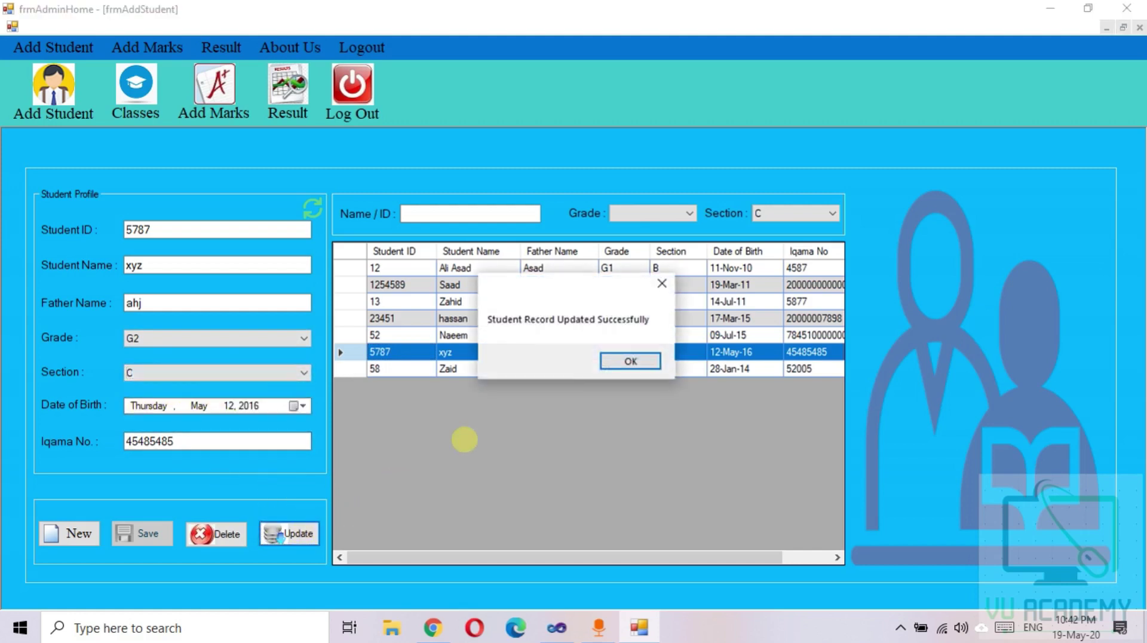
pyautogui.click(630, 361)
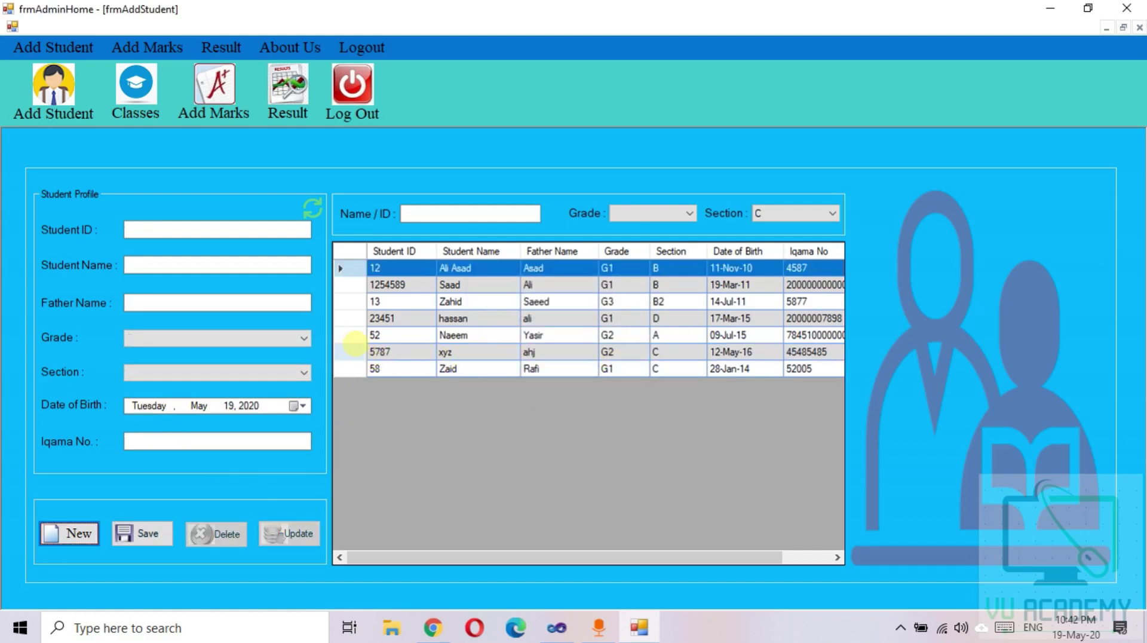
# Delete the record of the grade G2, section C student from the student list.
pyautogui.click(355, 351)
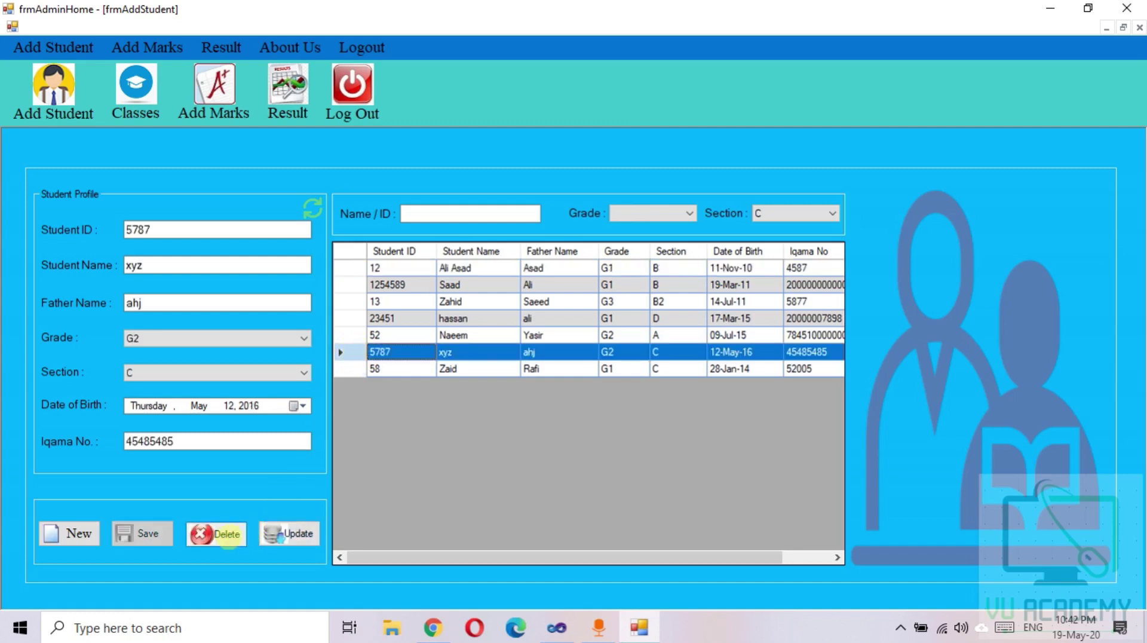
pyautogui.click(245, 530)
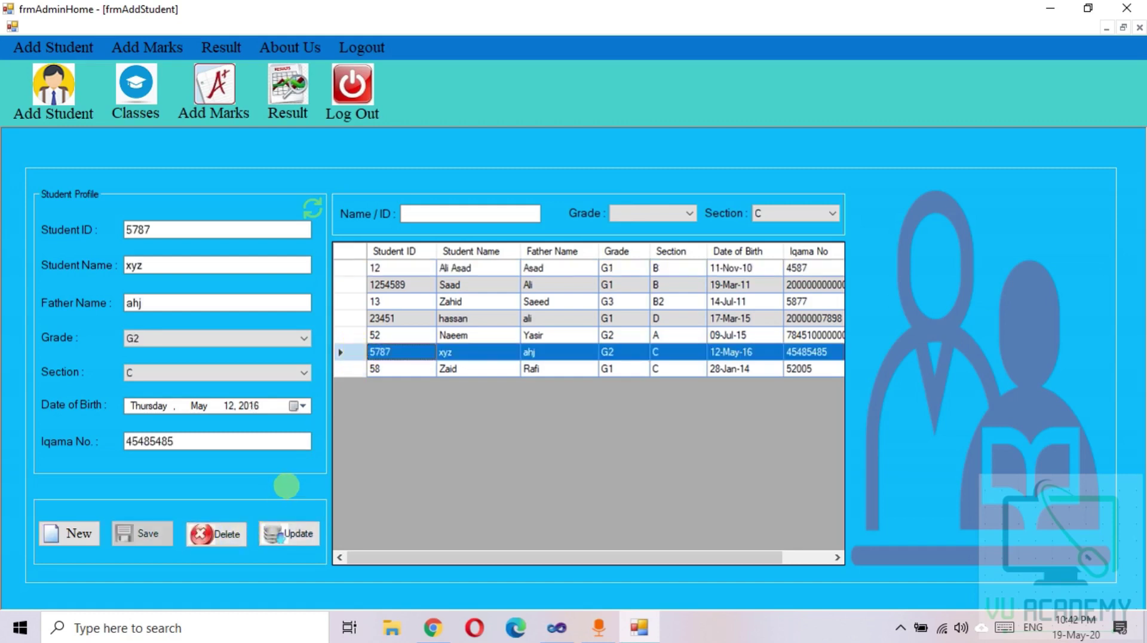
pyautogui.click(234, 532)
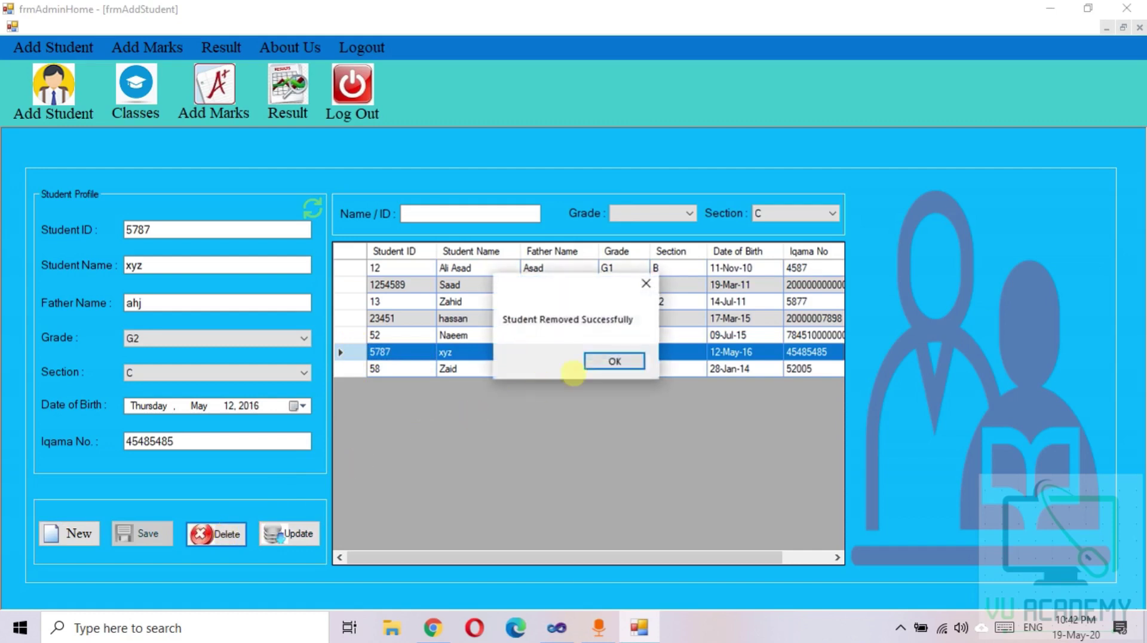
pyautogui.click(614, 358)
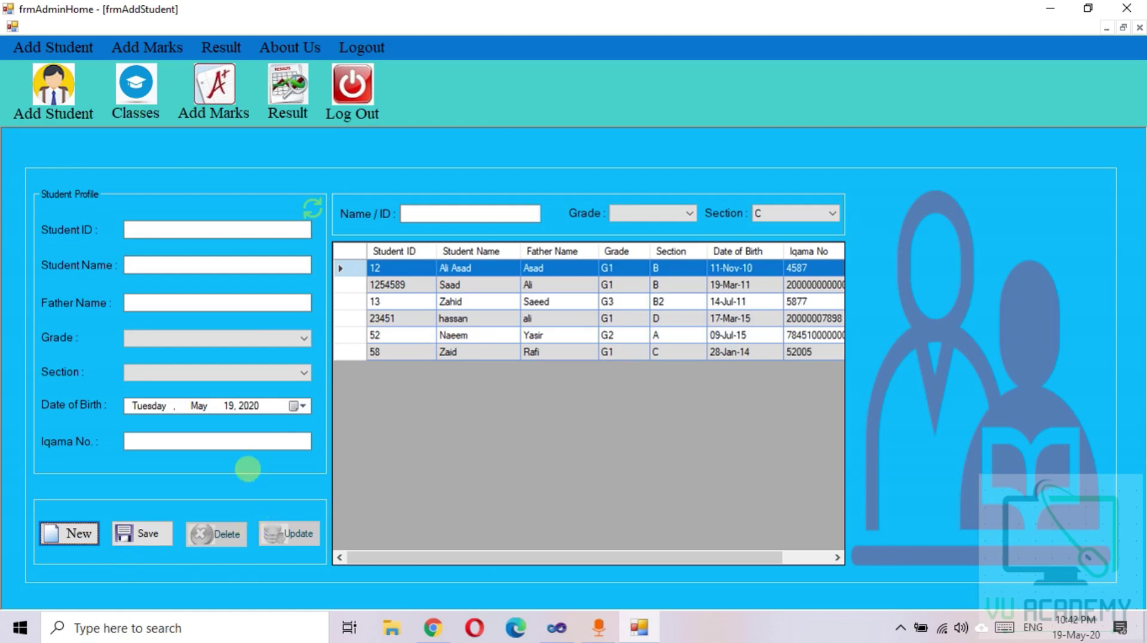
# Open the classes form and enter G4 as the new class's name.
pyautogui.click(159, 120)
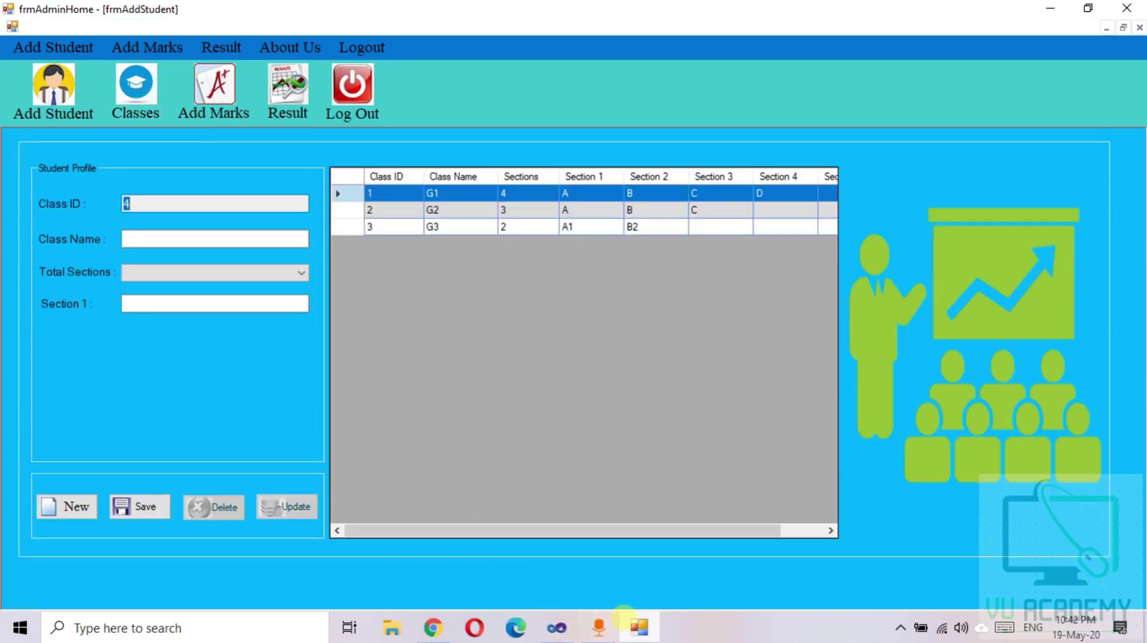
pyautogui.click(638, 626)
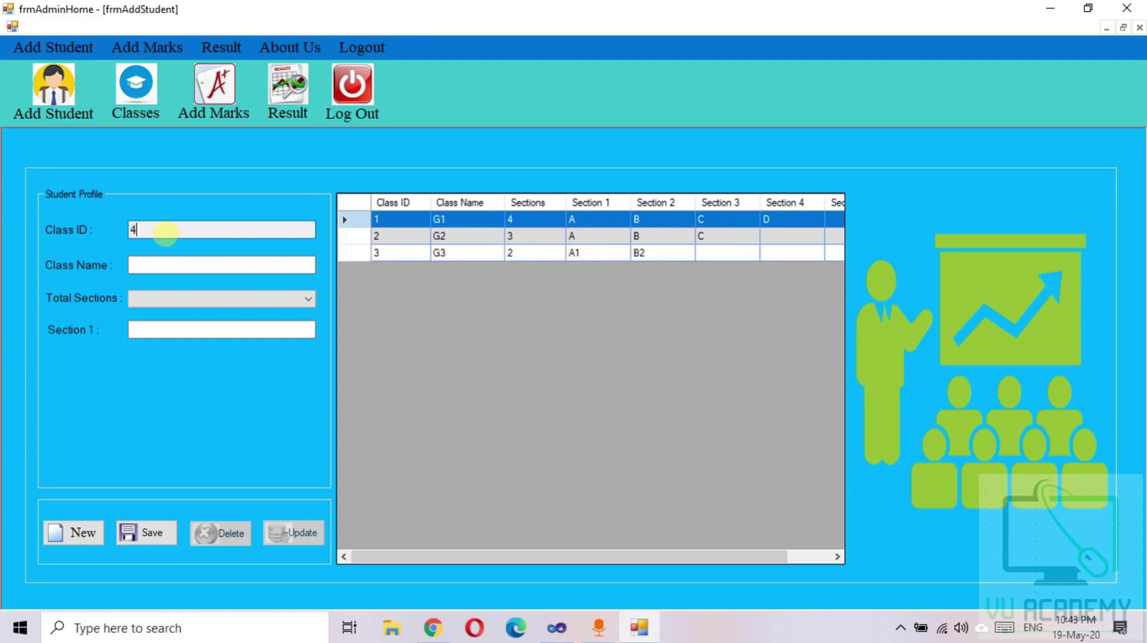
pyautogui.click(153, 260)
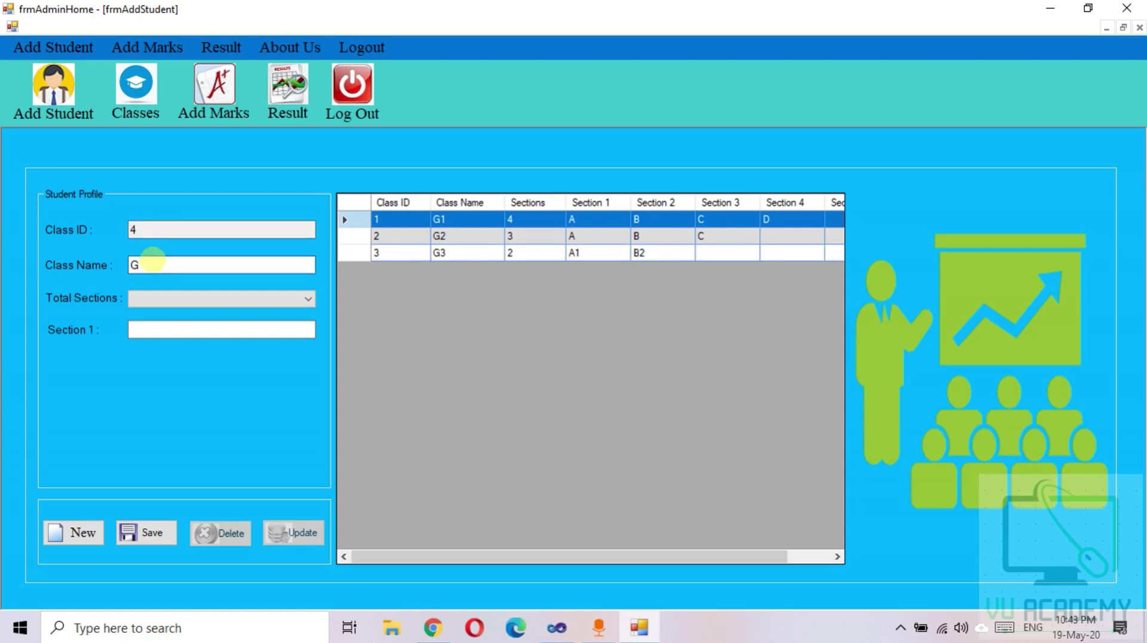
# Try total section counts of 2, 4 and 5 for class G4.
pyautogui.click(138, 299)
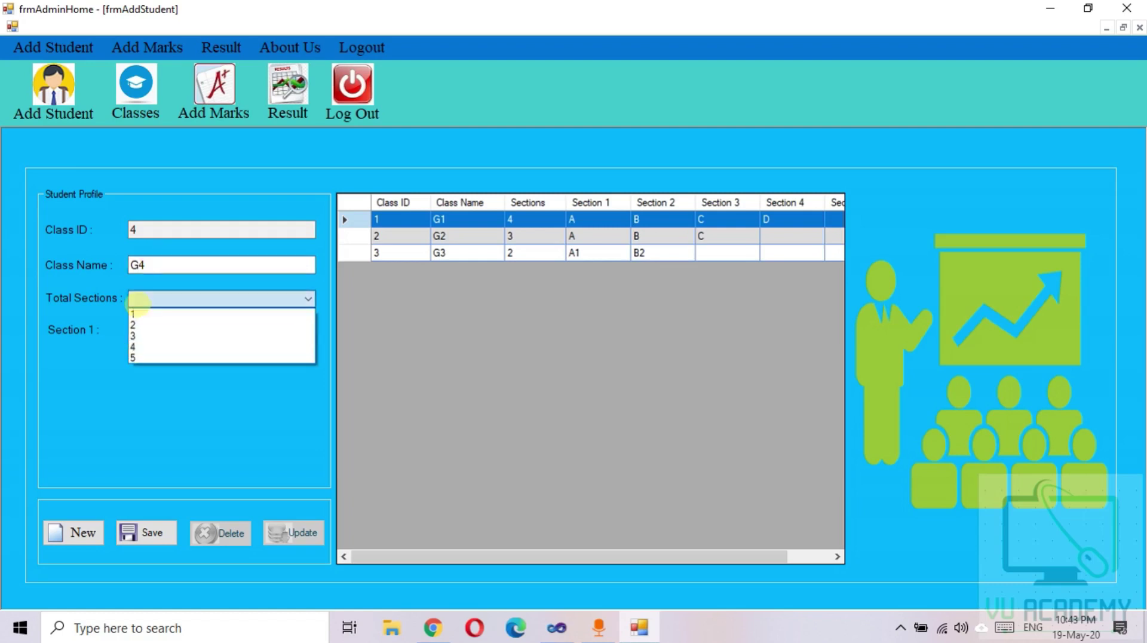
pyautogui.click(138, 324)
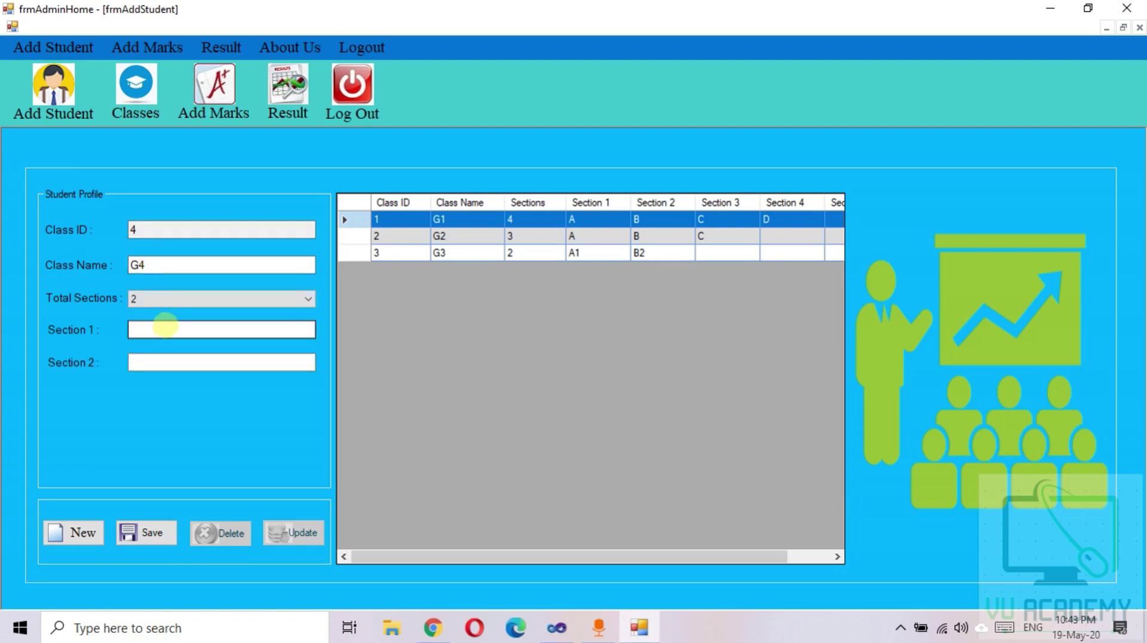
pyautogui.click(164, 323)
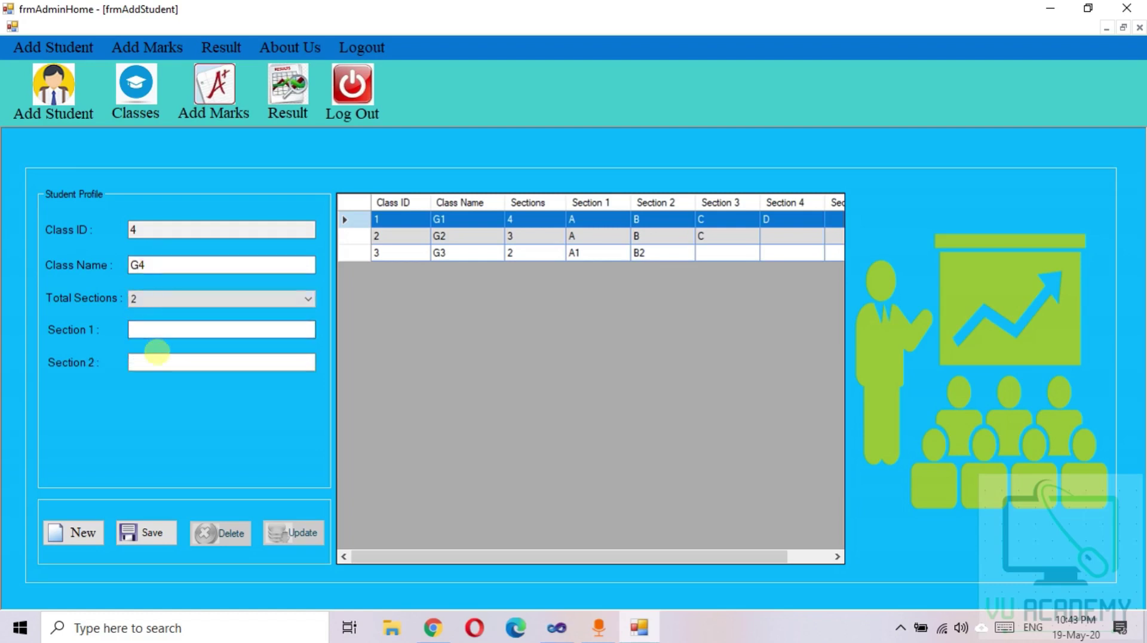
pyautogui.click(158, 300)
pyautogui.click(146, 345)
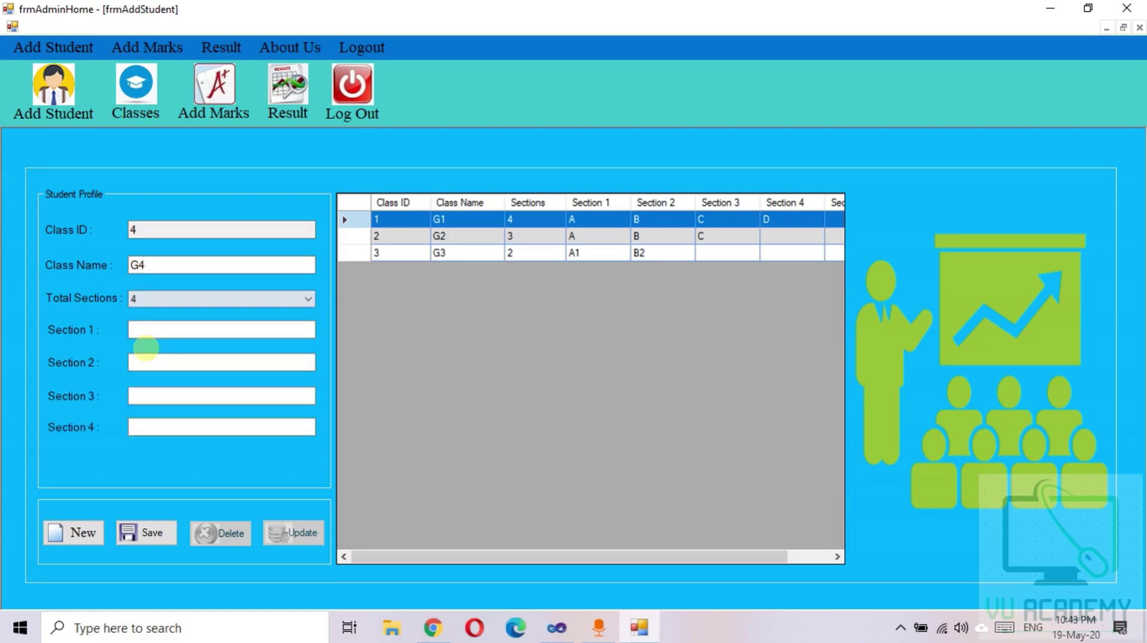
pyautogui.click(161, 298)
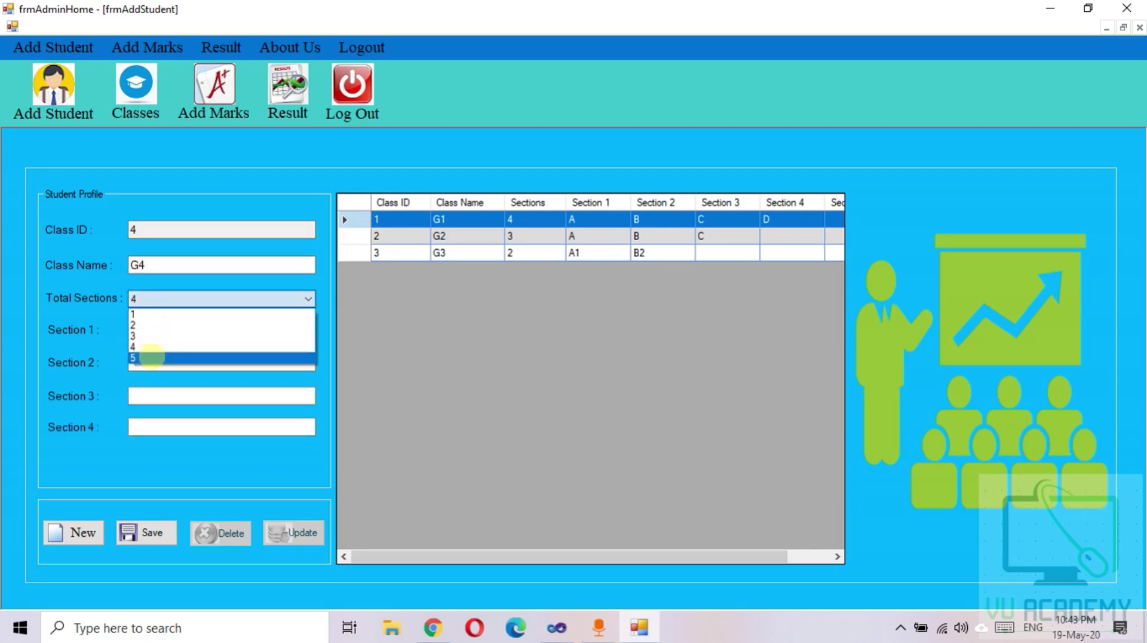
pyautogui.click(152, 356)
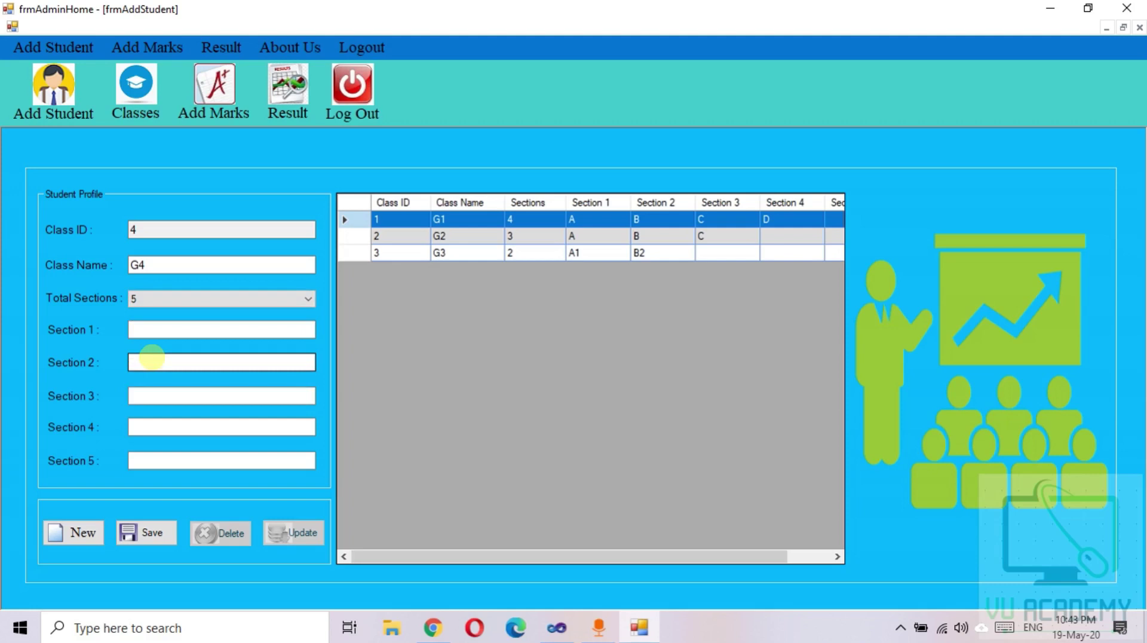
pyautogui.click(147, 300)
pyautogui.click(146, 299)
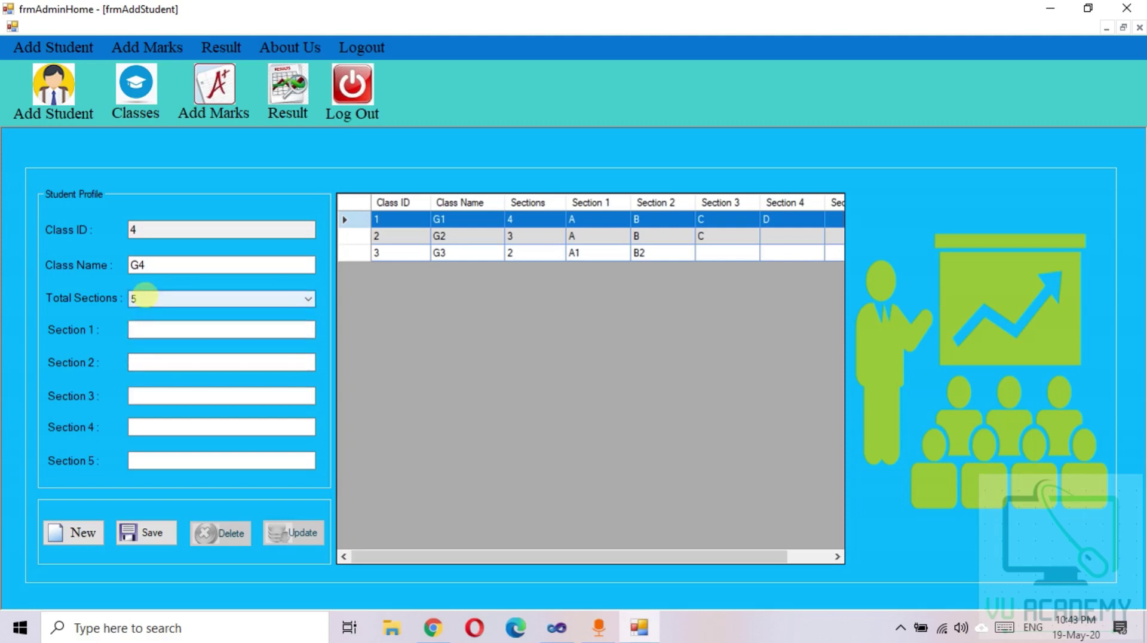
pyautogui.click(145, 299)
pyautogui.click(142, 357)
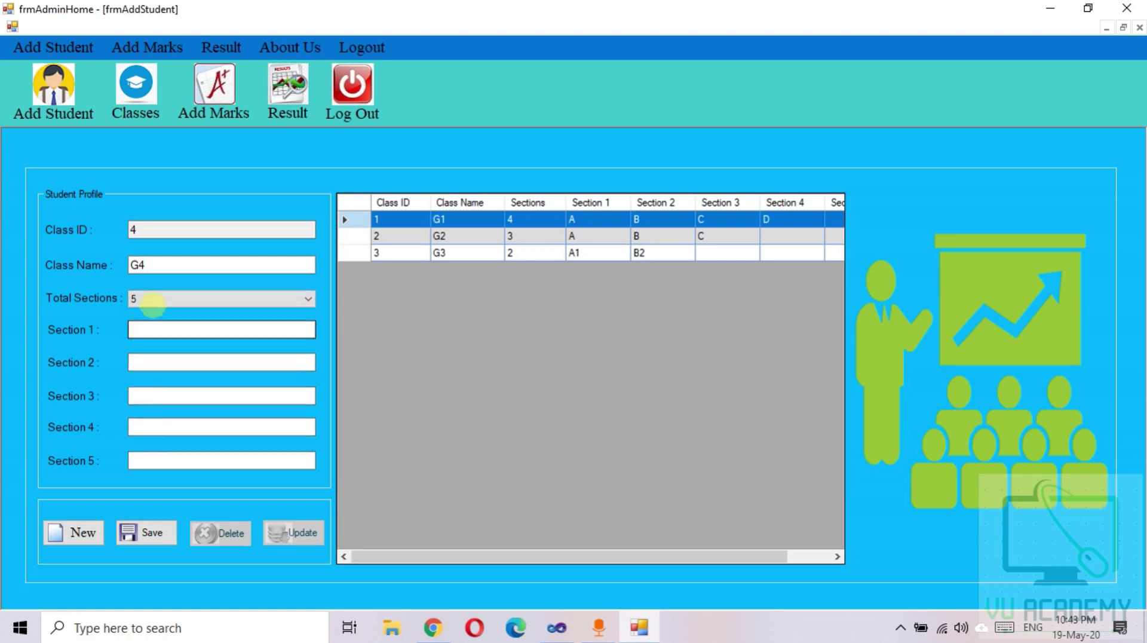
# Set class G4 to 1 total section named A and save the class record.
pyautogui.click(151, 300)
pyautogui.click(149, 312)
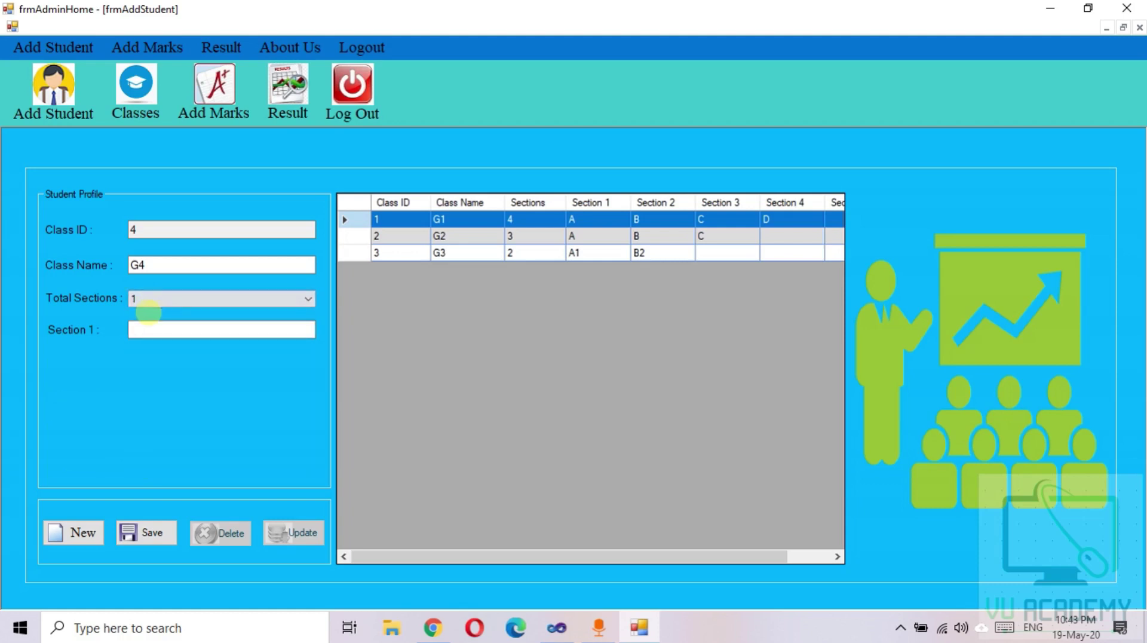
pyautogui.click(179, 329)
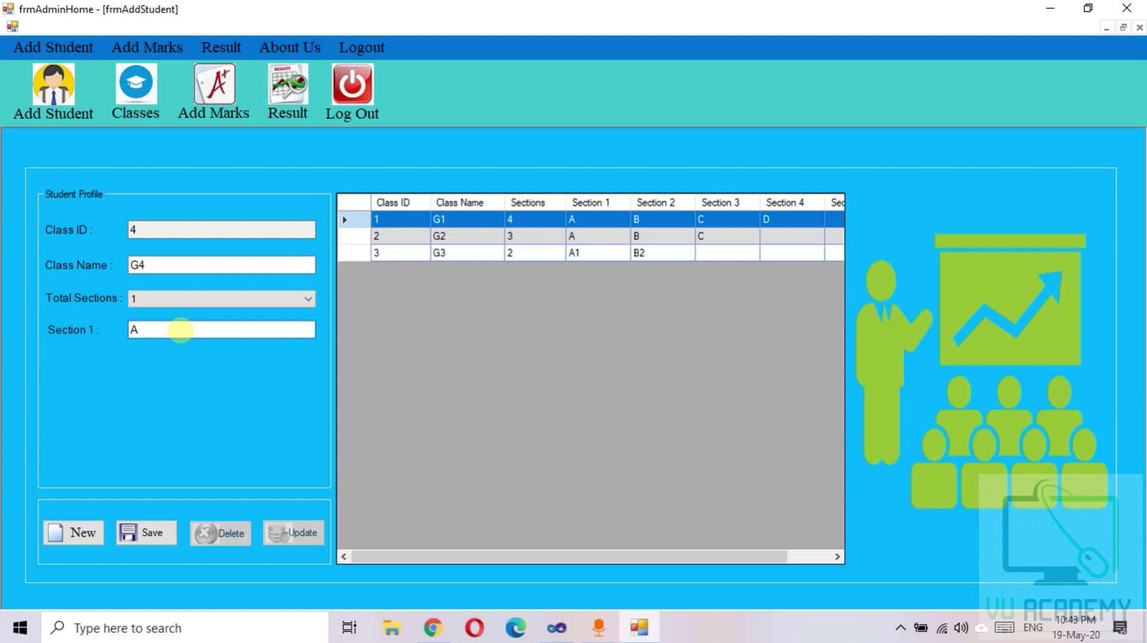
pyautogui.click(140, 535)
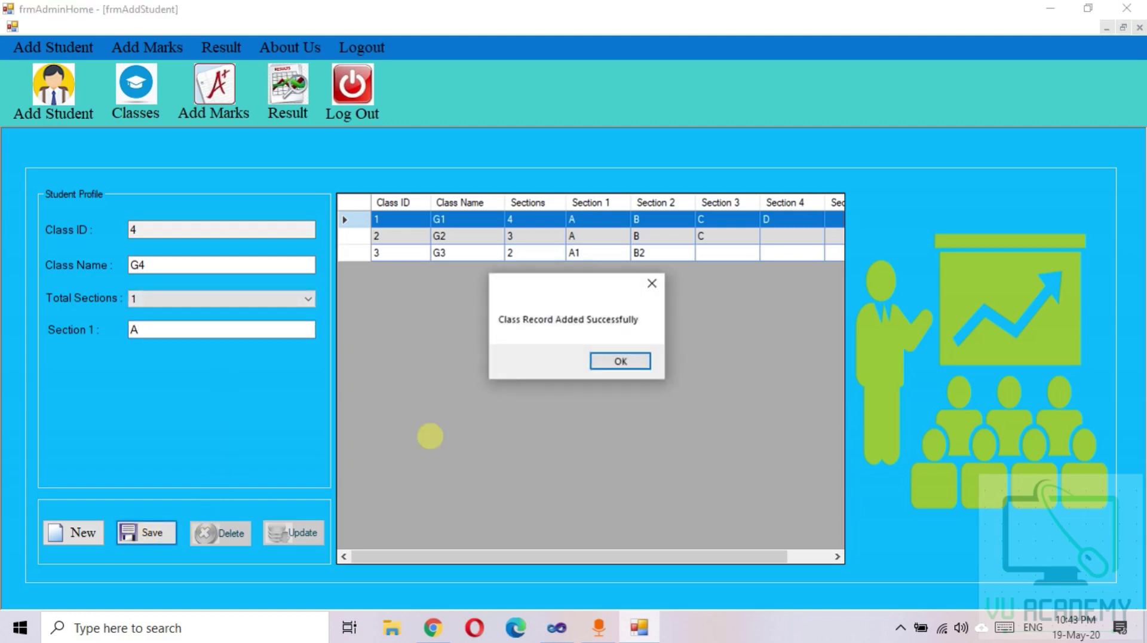
pyautogui.click(616, 359)
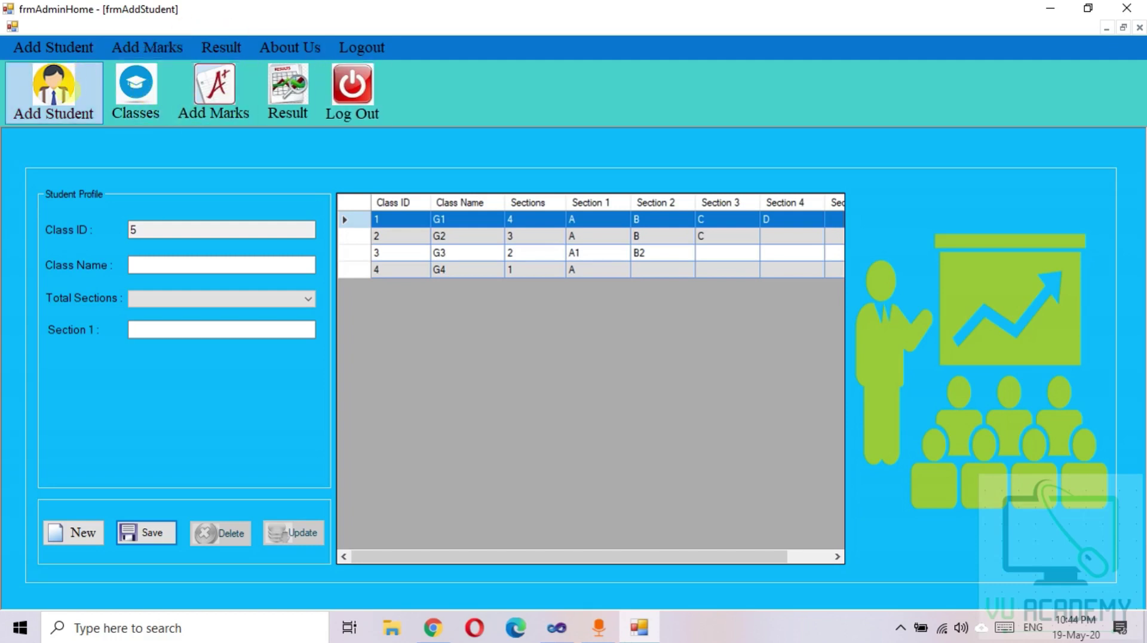
# Return to the student form with the list of students.
pyautogui.click(77, 90)
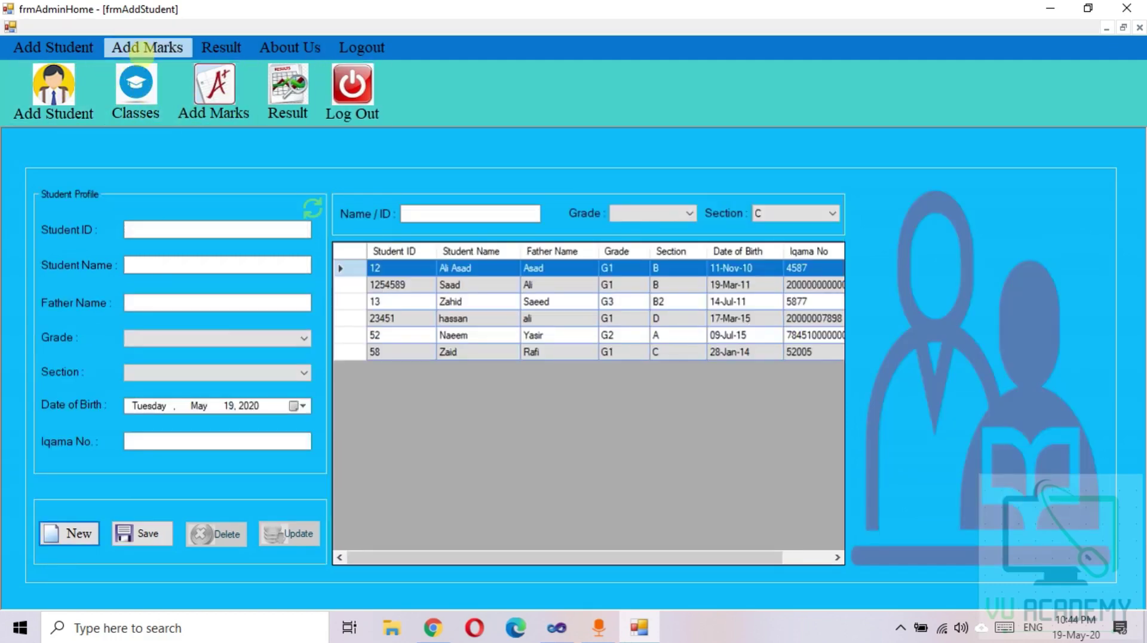
# Open the form for adding Class Work marks.
pyautogui.click(147, 48)
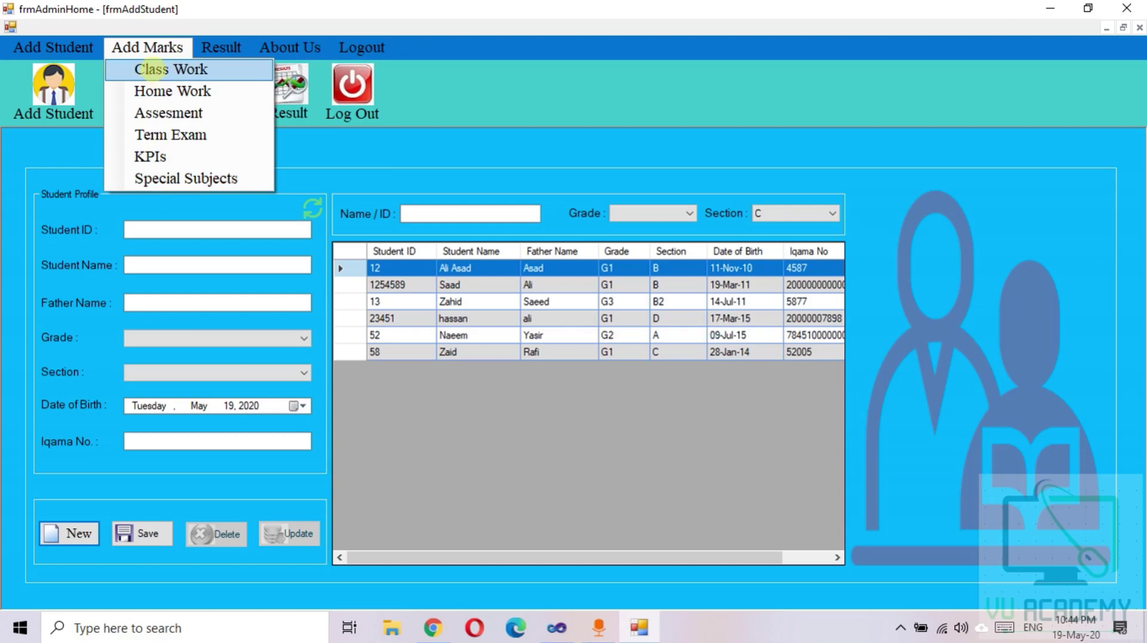
pyautogui.click(153, 70)
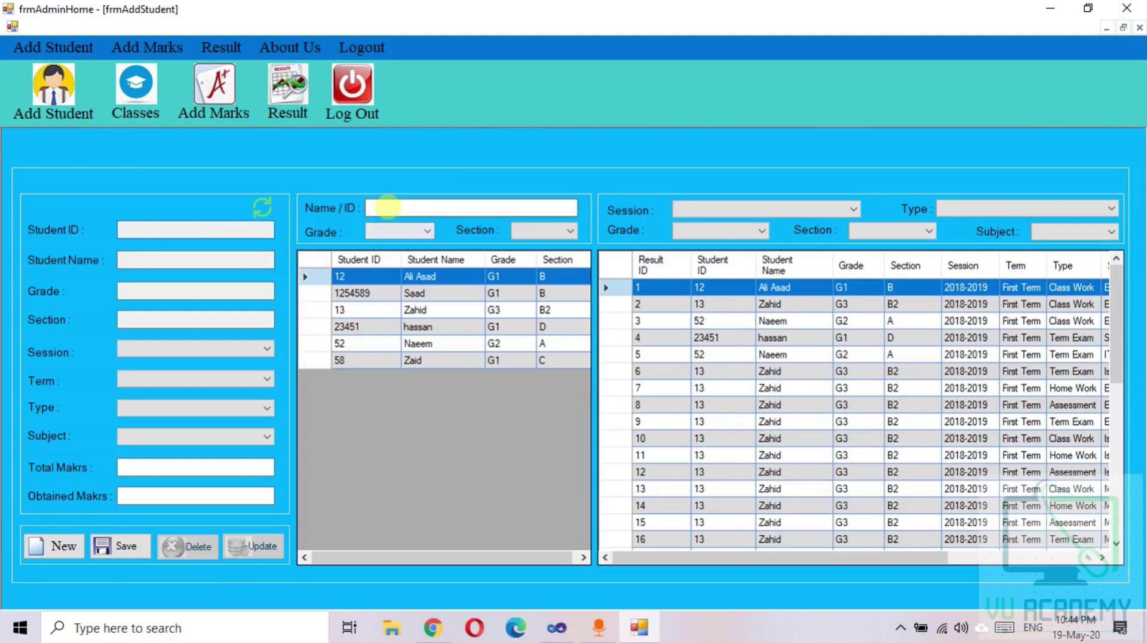
# Filter the student list by grade G1 and by section B, and refresh the form to clear the filters.
pyautogui.click(387, 207)
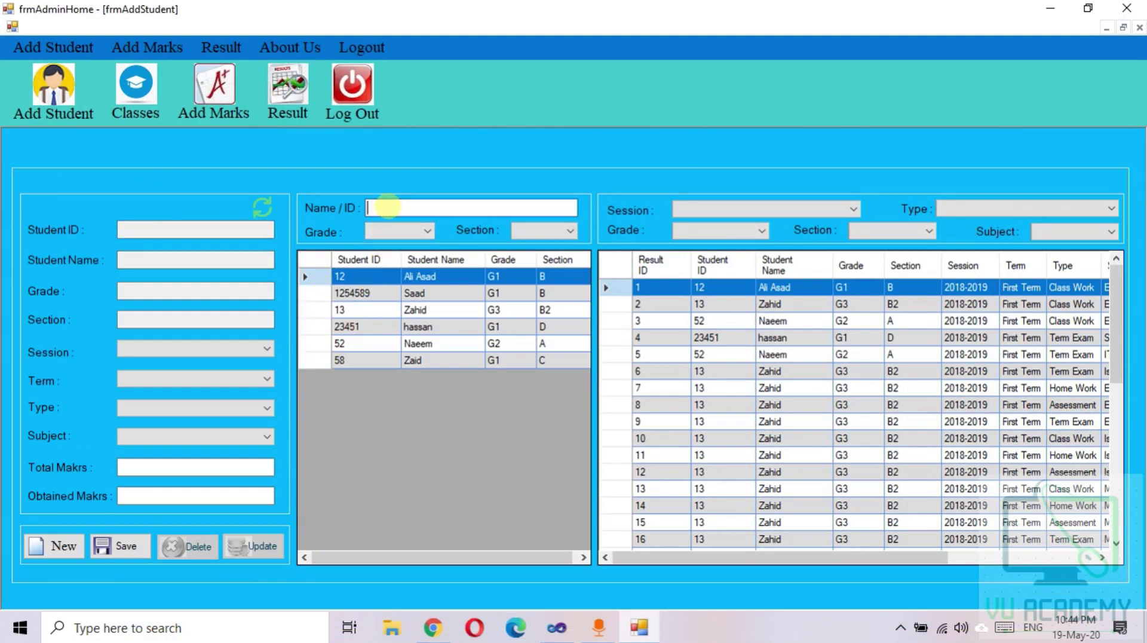
pyautogui.click(382, 231)
pyautogui.click(383, 243)
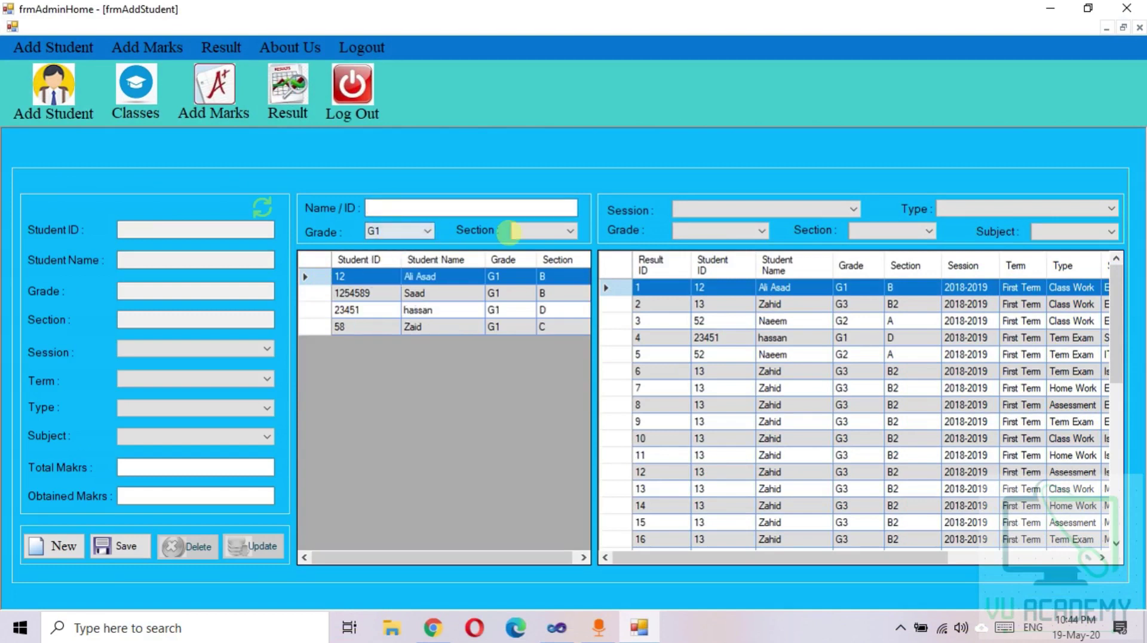
pyautogui.click(508, 231)
pyautogui.click(529, 250)
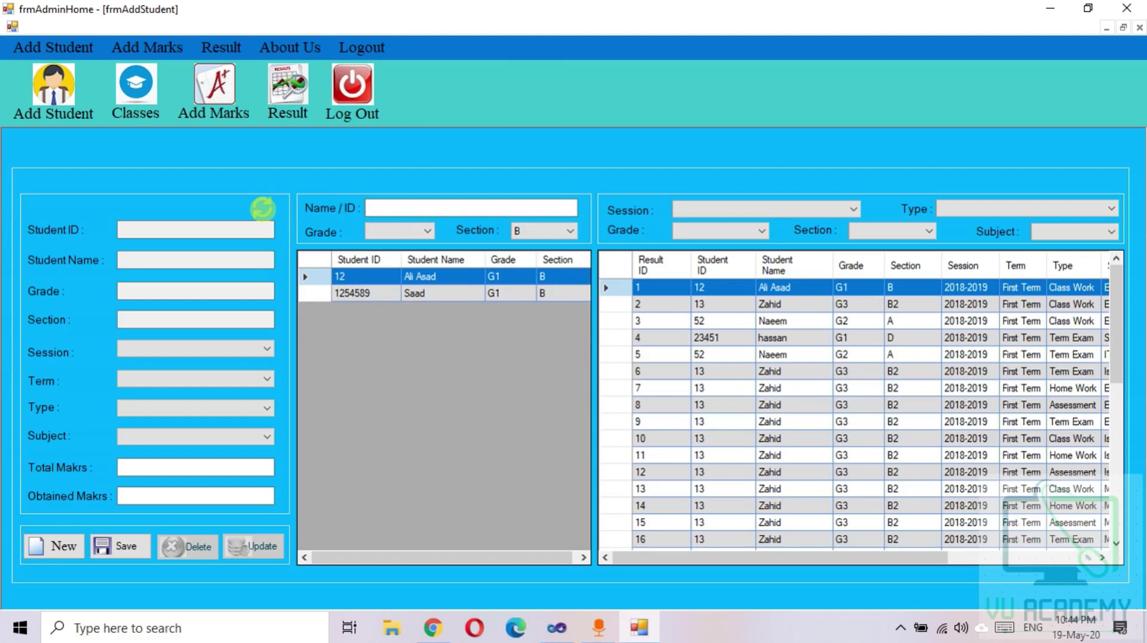
pyautogui.click(263, 208)
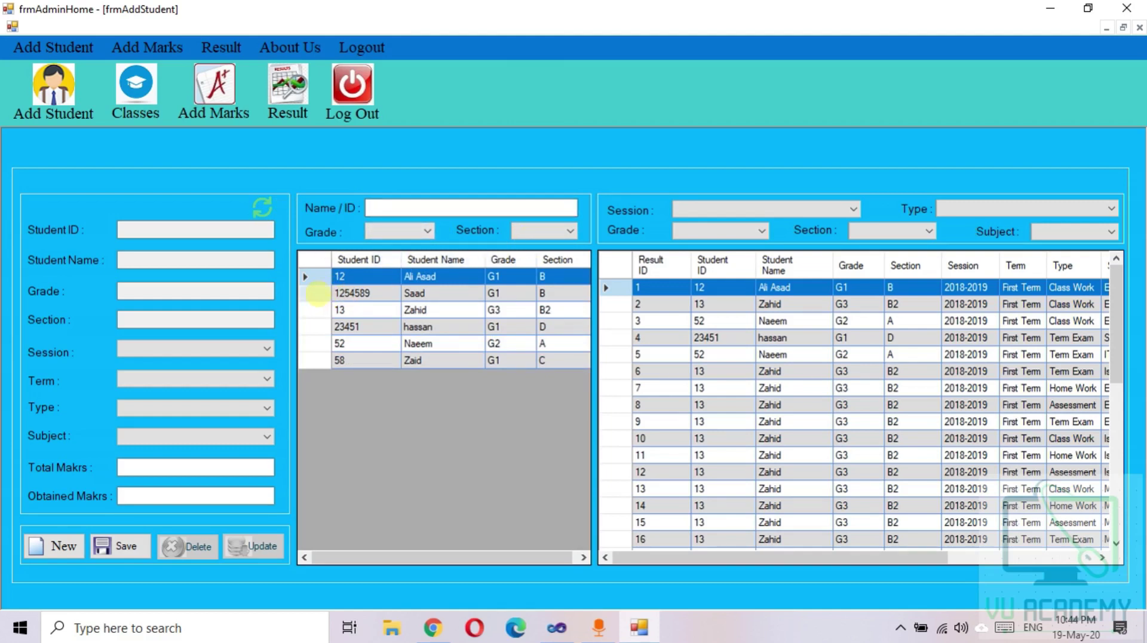
# Load the grade G3, section B2 student into the marks form and set the session to 2020-2021 and the term to First Term.
pyautogui.click(317, 309)
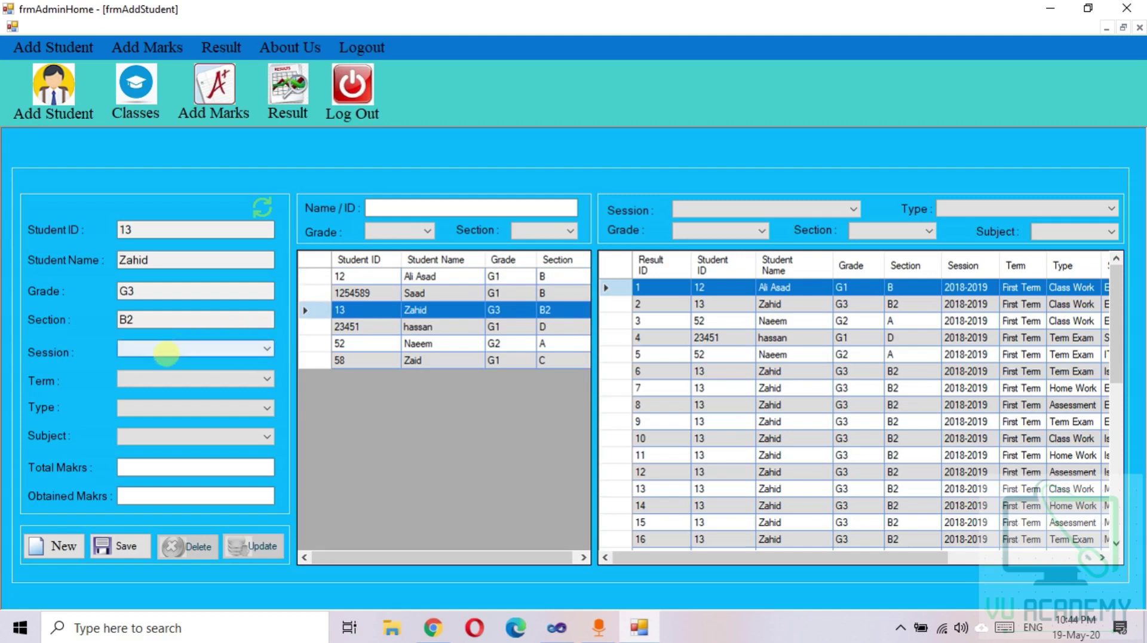
pyautogui.click(167, 353)
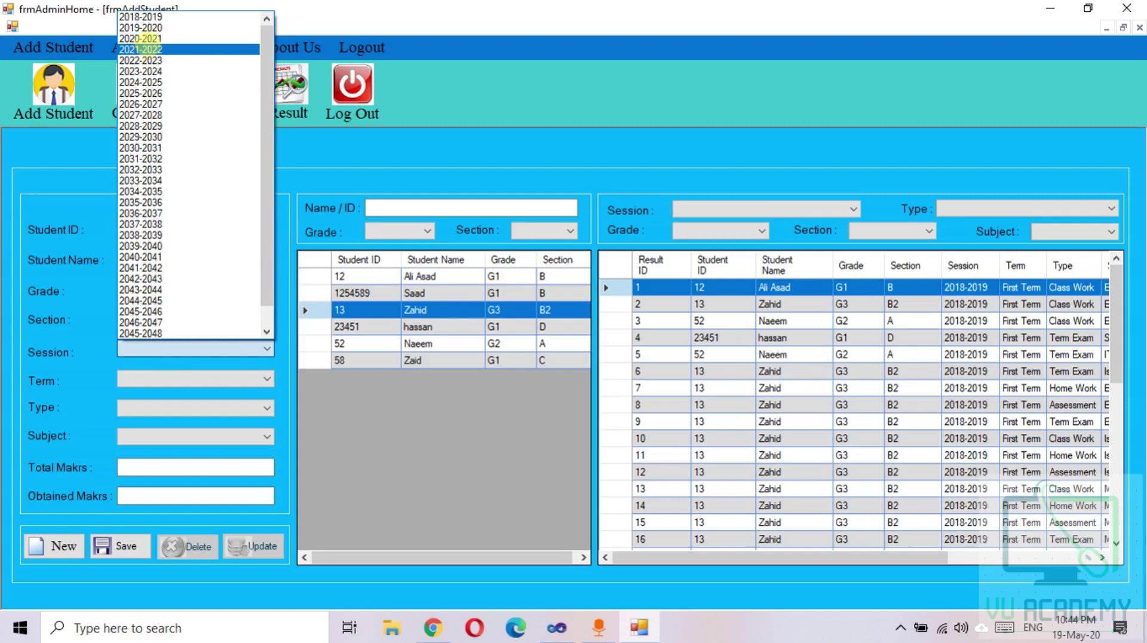
pyautogui.click(168, 38)
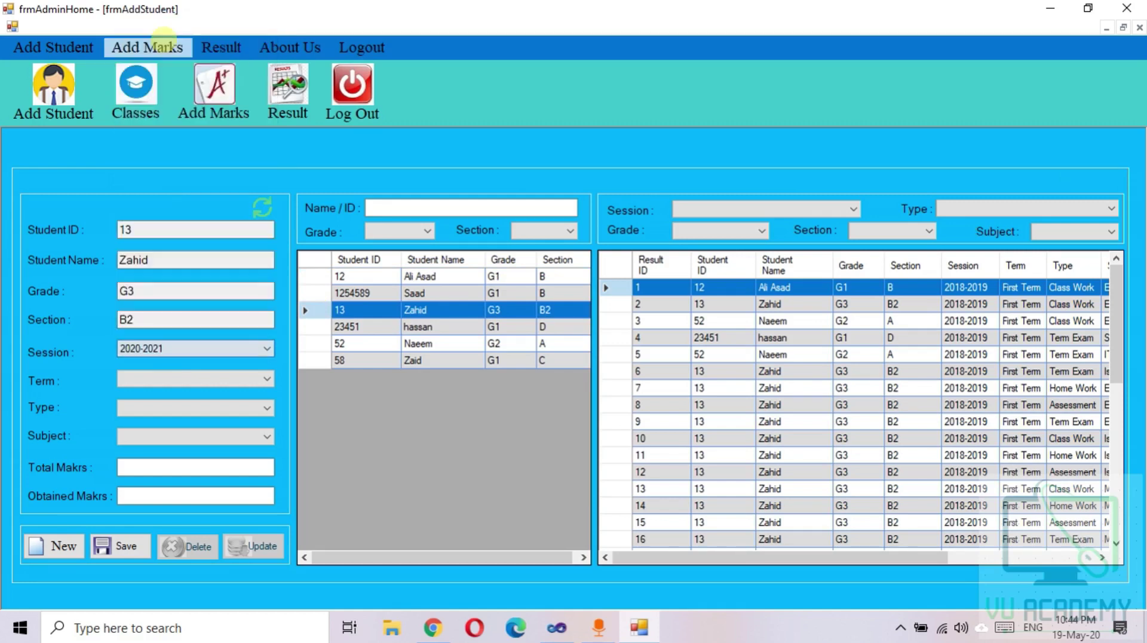
pyautogui.click(160, 379)
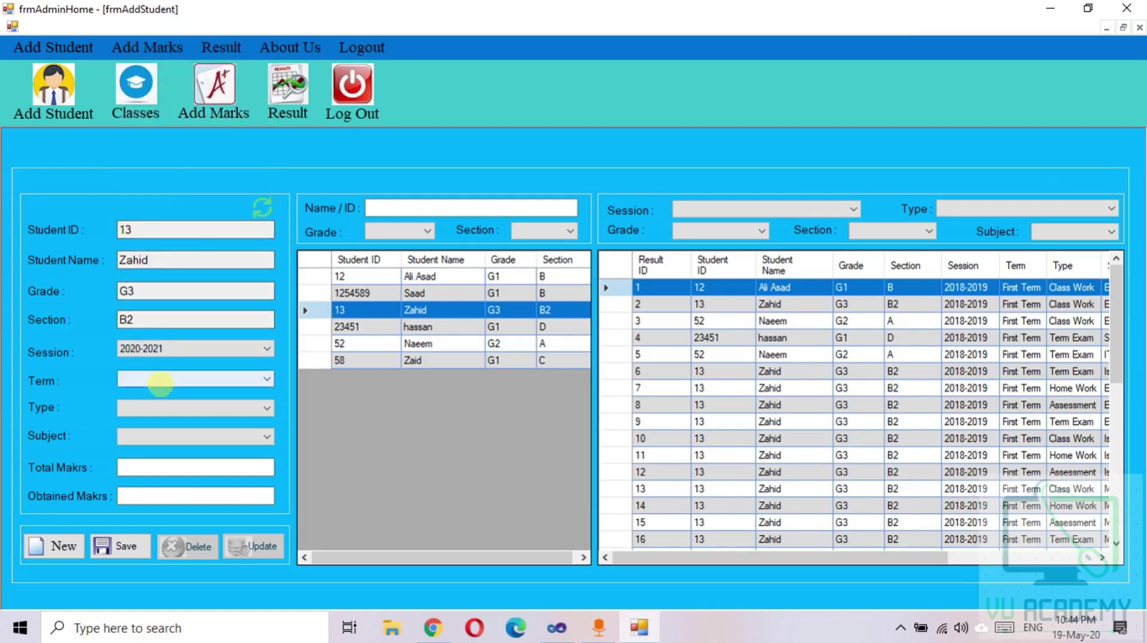
pyautogui.click(143, 392)
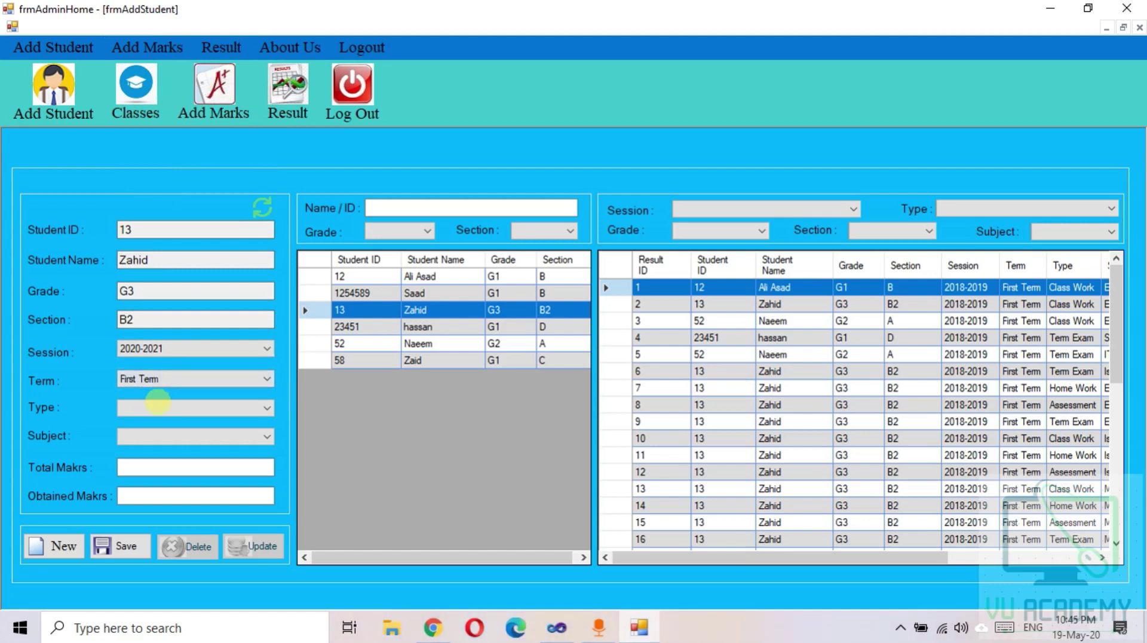
# Complete the marks record with type Home Work, subject Mathematics, 50 total marks and 42 obtained marks, and save it.
pyautogui.click(153, 407)
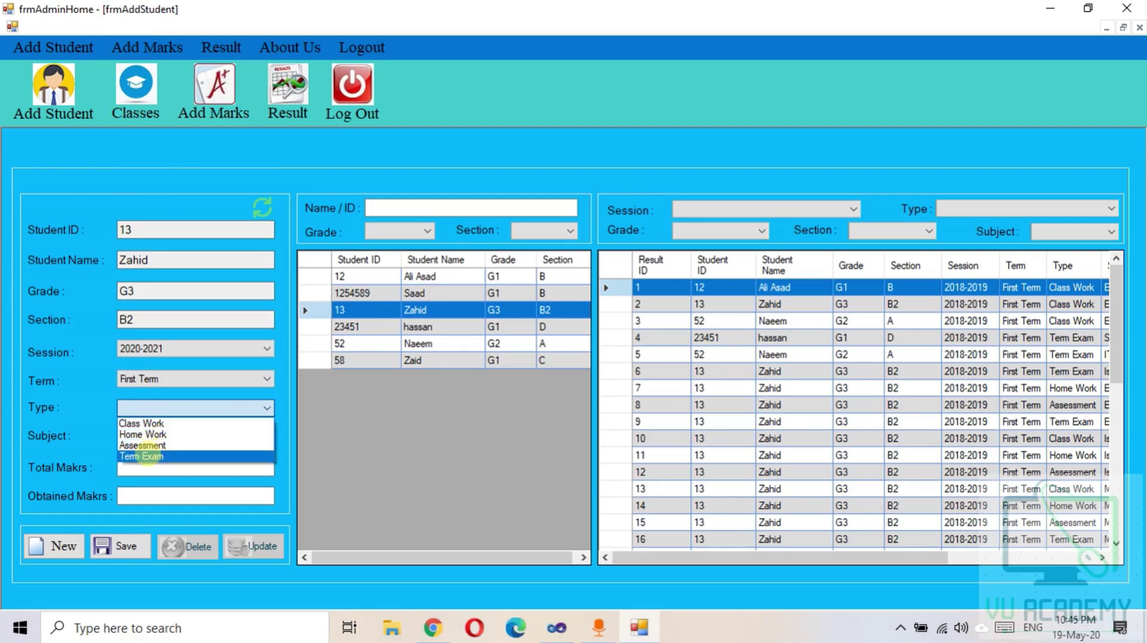
pyautogui.click(152, 434)
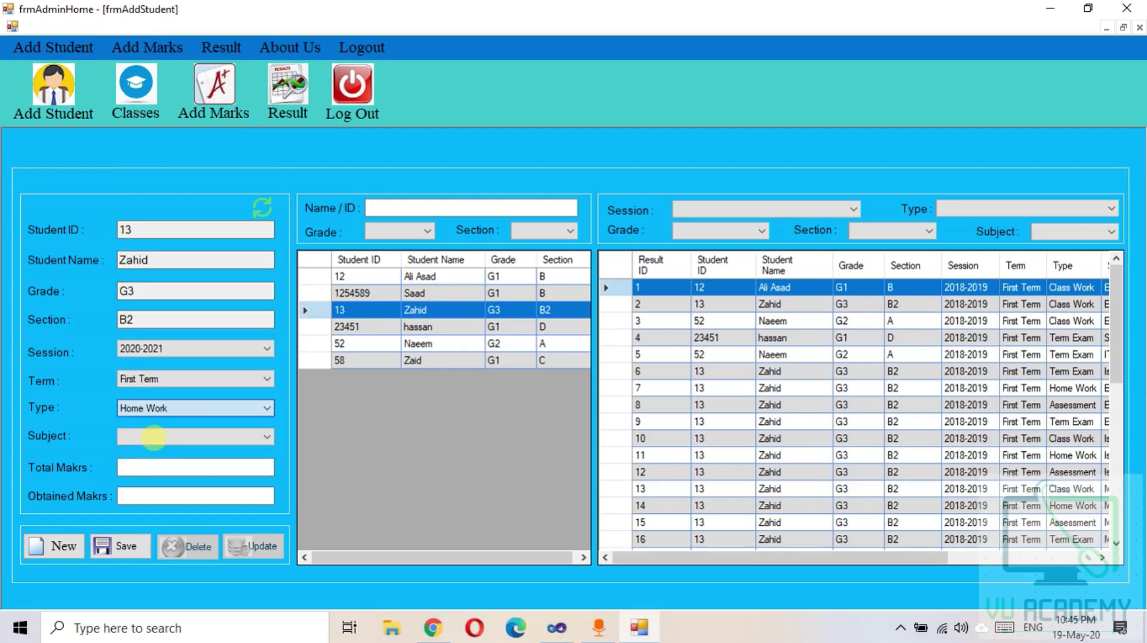
pyautogui.click(146, 438)
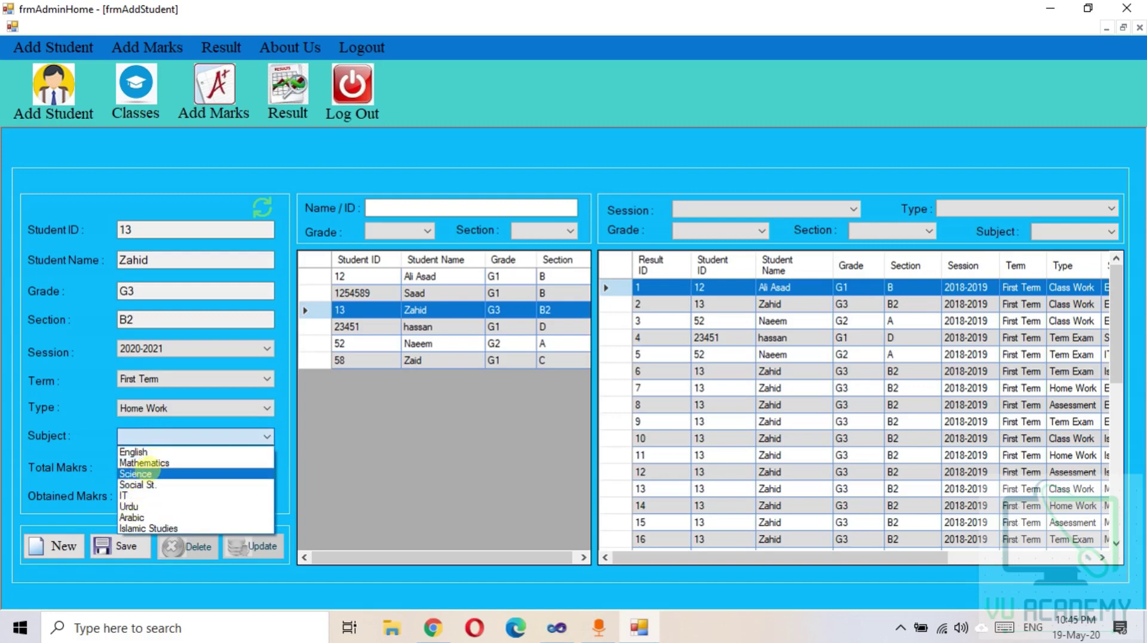
pyautogui.click(155, 464)
pyautogui.click(148, 470)
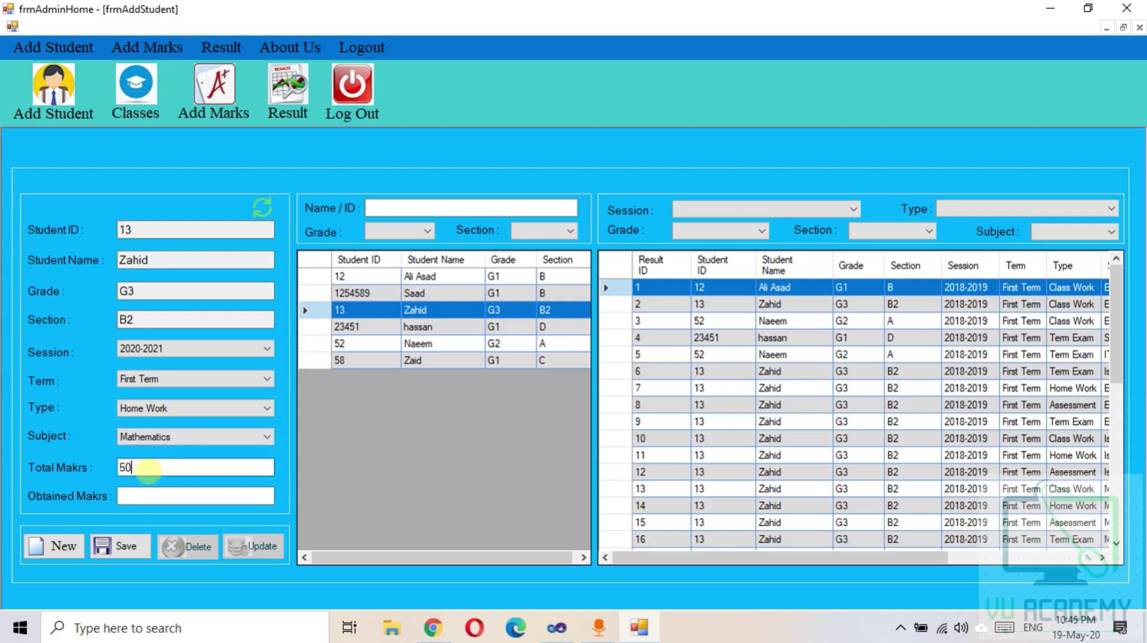
pyautogui.click(132, 495)
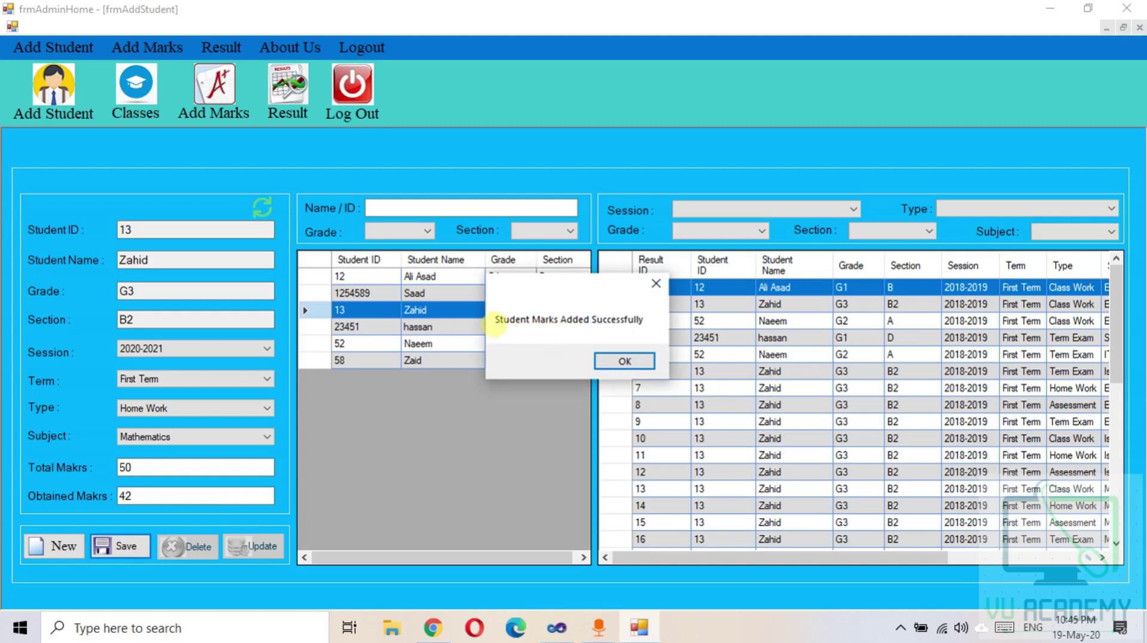
pyautogui.click(609, 361)
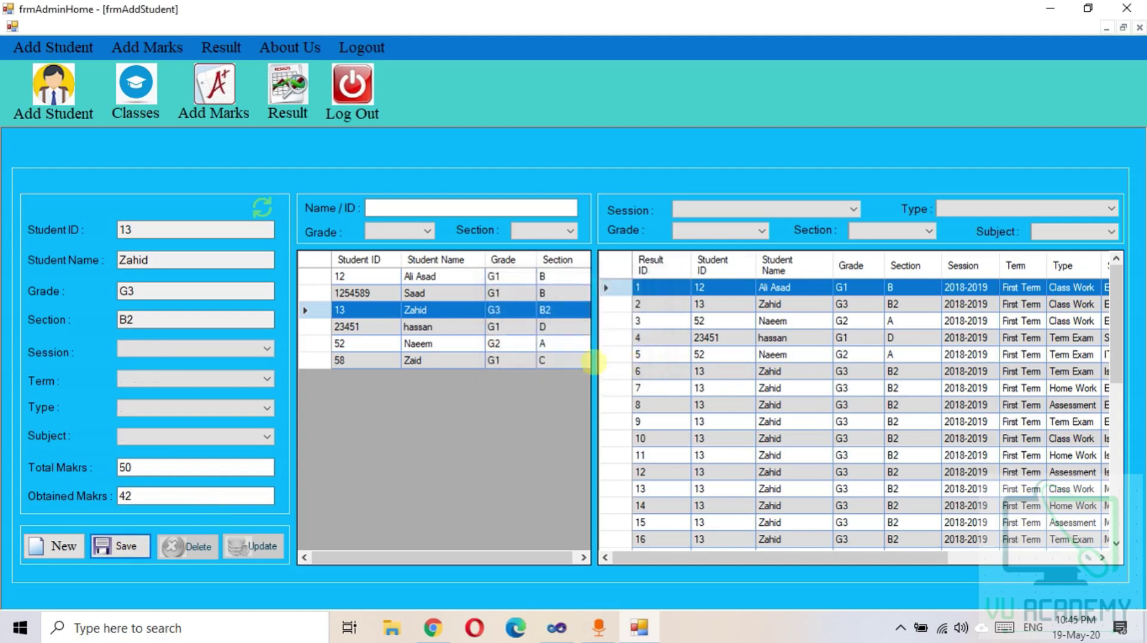
# Check the newly saved record at the end of the results list, including its subject and marks columns.
pyautogui.moveTo(1115, 356); pyautogui.dragTo(1125, 532)
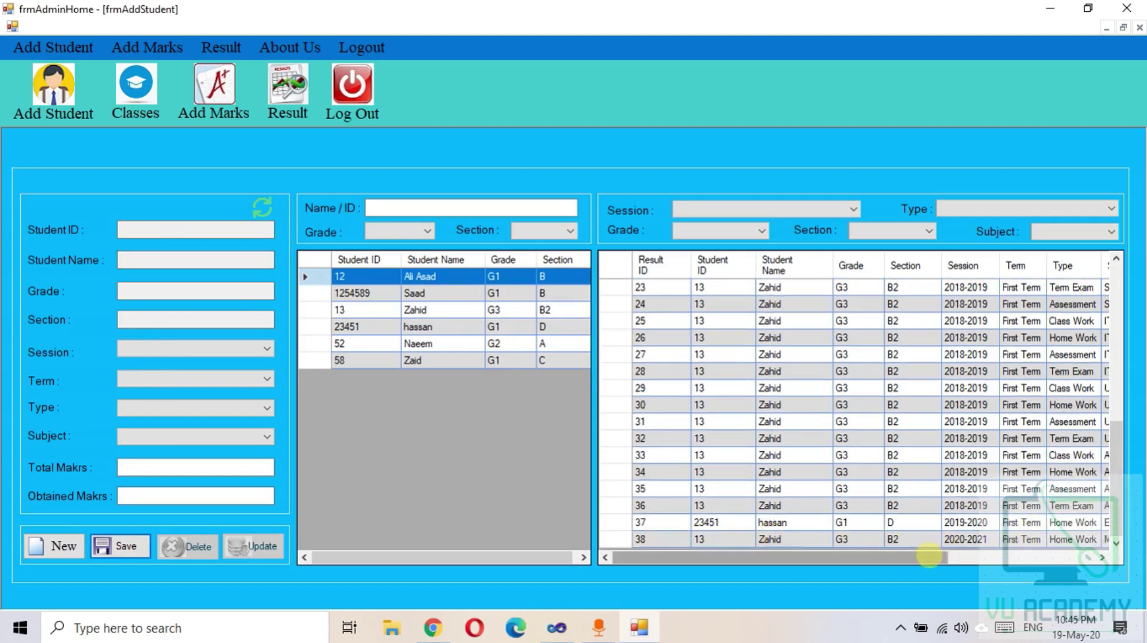
pyautogui.click(1102, 557)
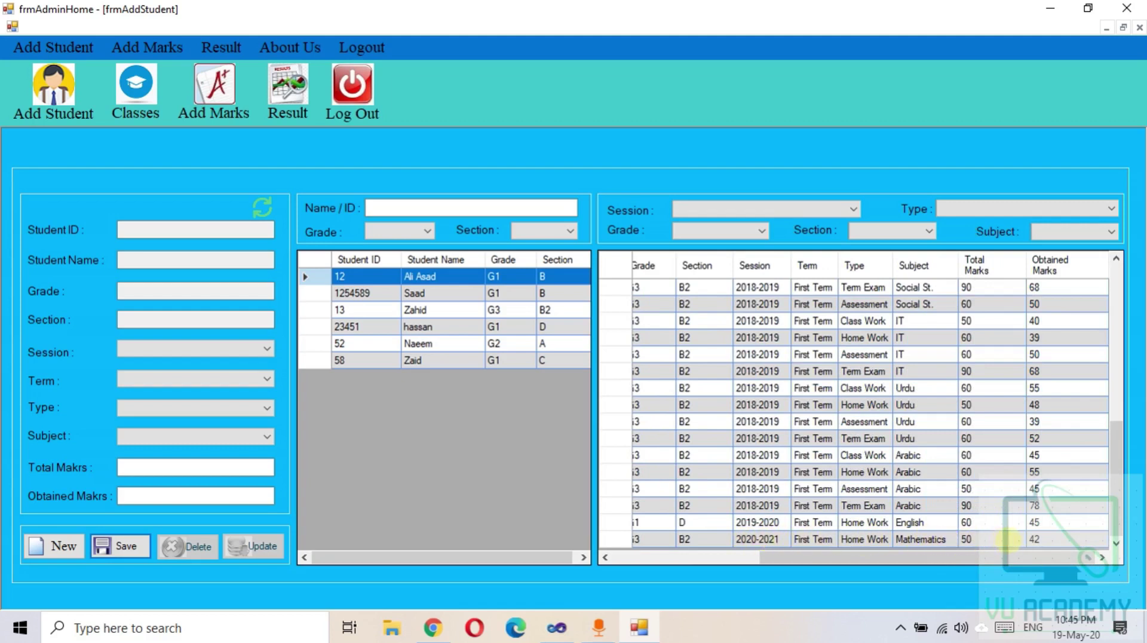
pyautogui.moveTo(1052, 555); pyautogui.dragTo(738, 559)
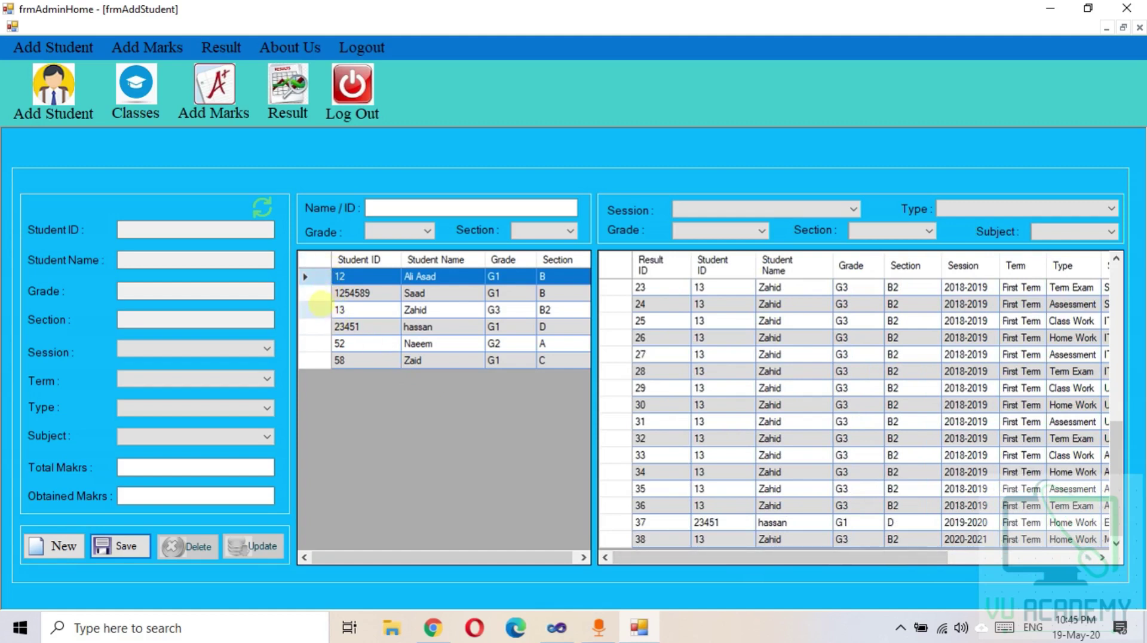
# Load the grade G3, section B2 student again and try sessions 2019-2020 and 2021-2022 before choosing 2020-2021.
pyautogui.click(321, 310)
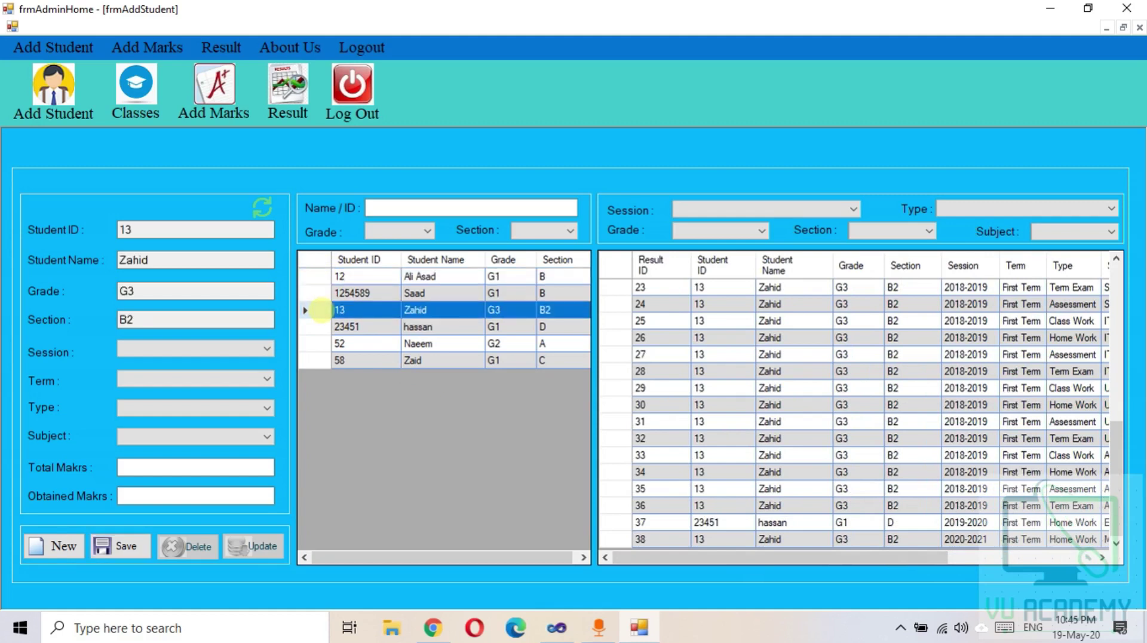
pyautogui.click(182, 350)
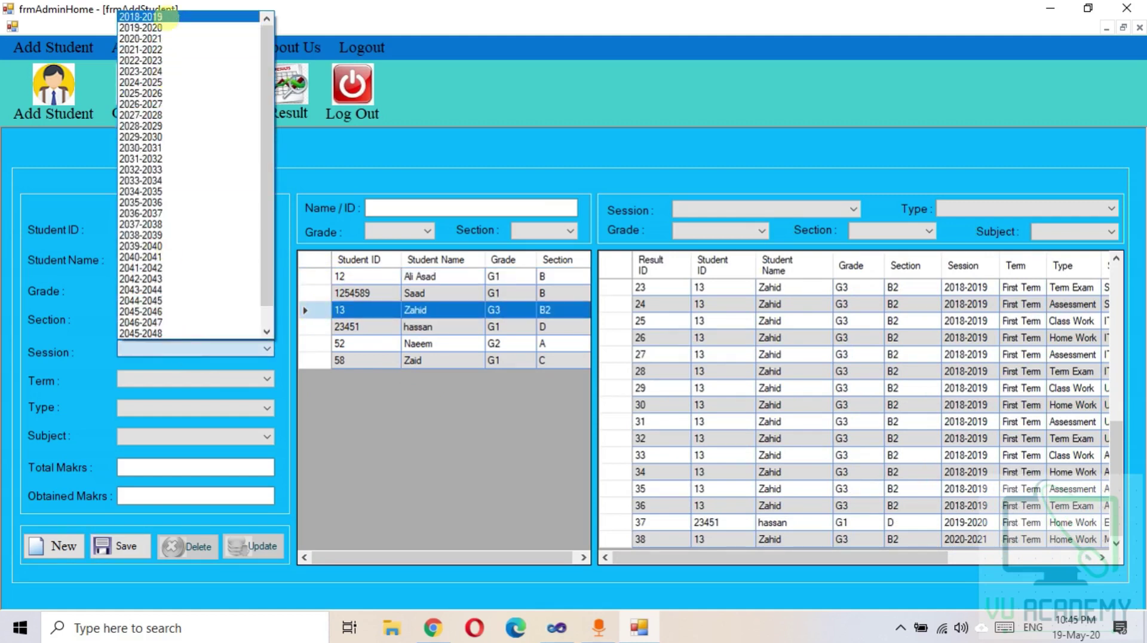
pyautogui.click(149, 28)
pyautogui.click(177, 350)
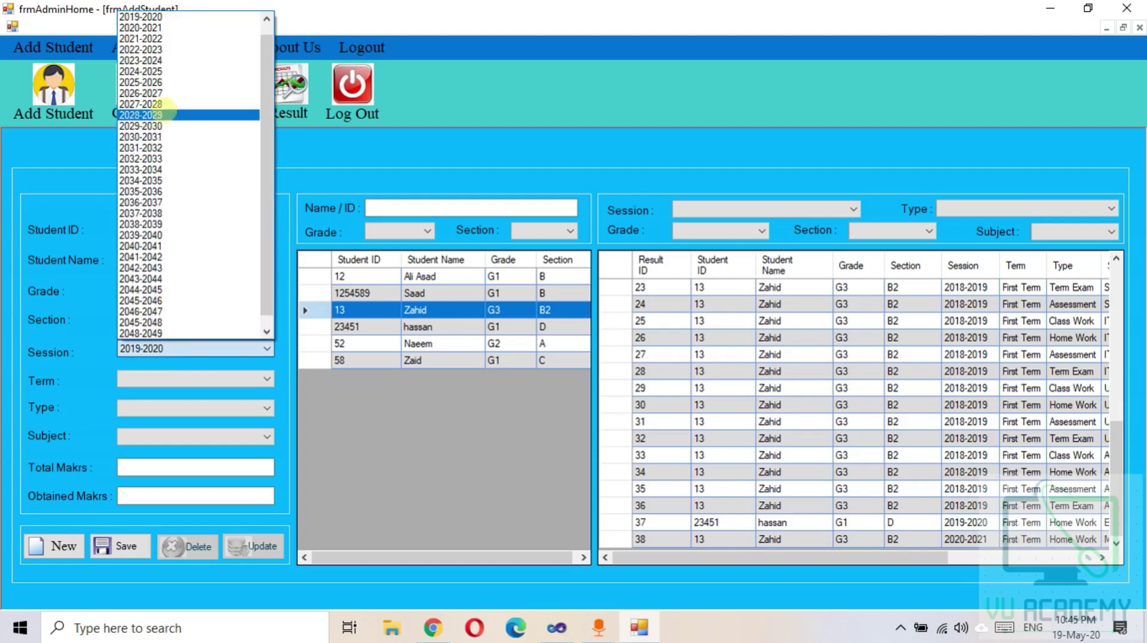
pyautogui.click(163, 40)
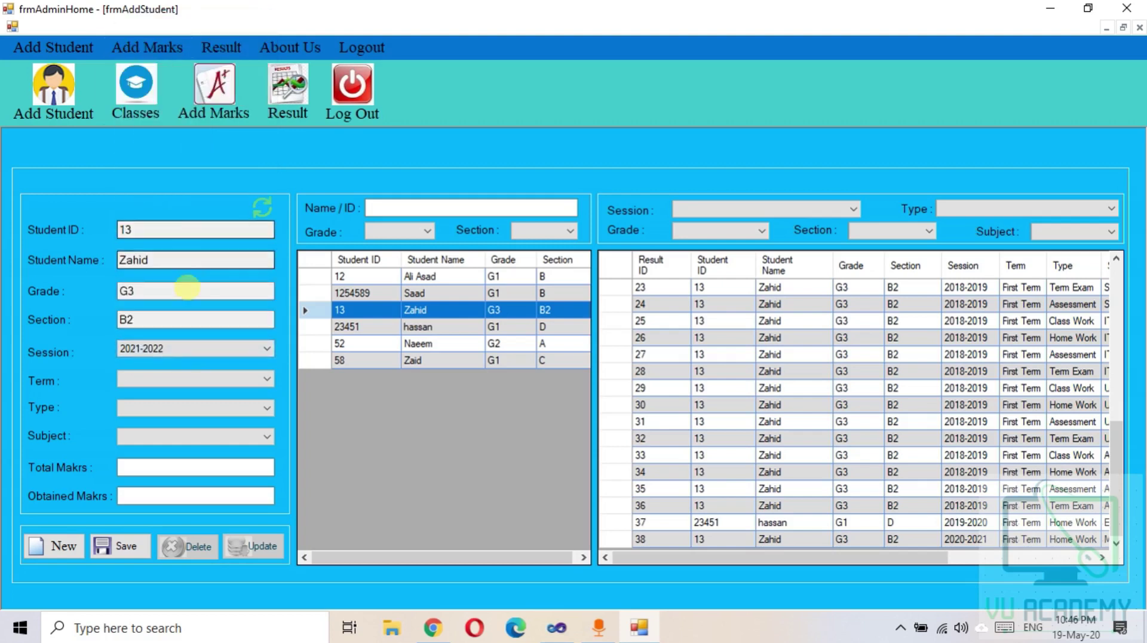
pyautogui.click(183, 349)
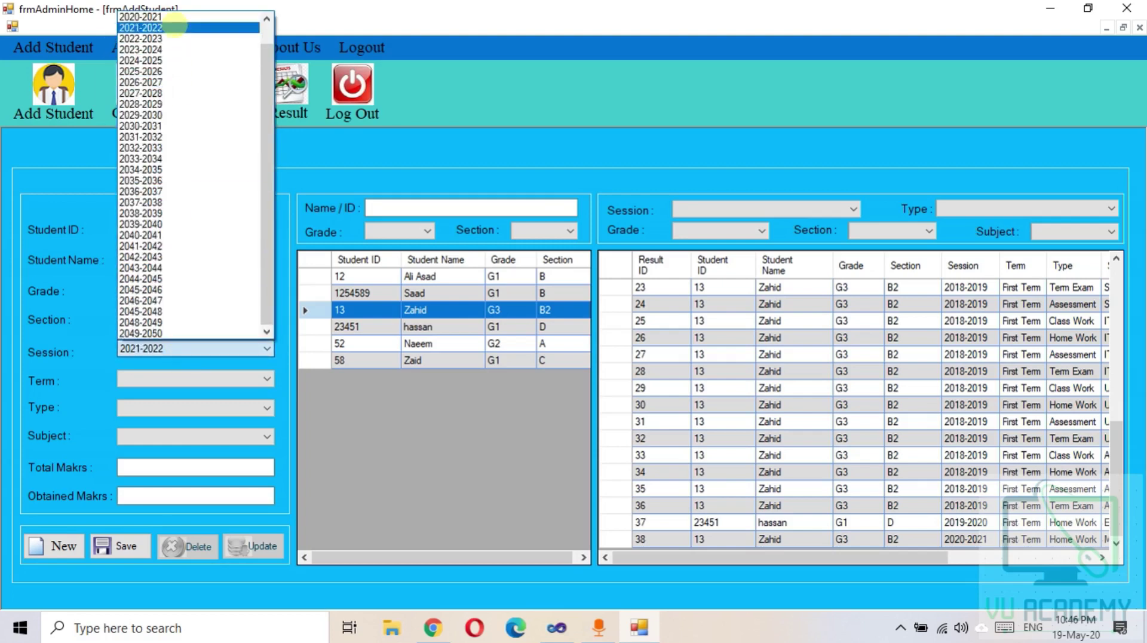
pyautogui.click(152, 27)
pyautogui.click(157, 349)
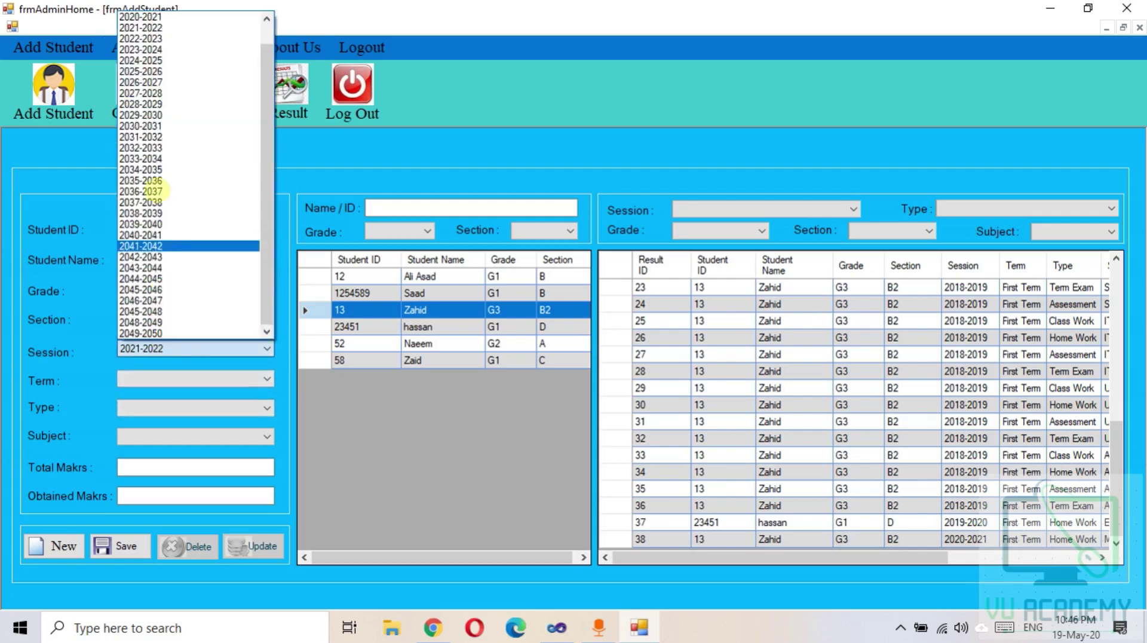
pyautogui.click(158, 16)
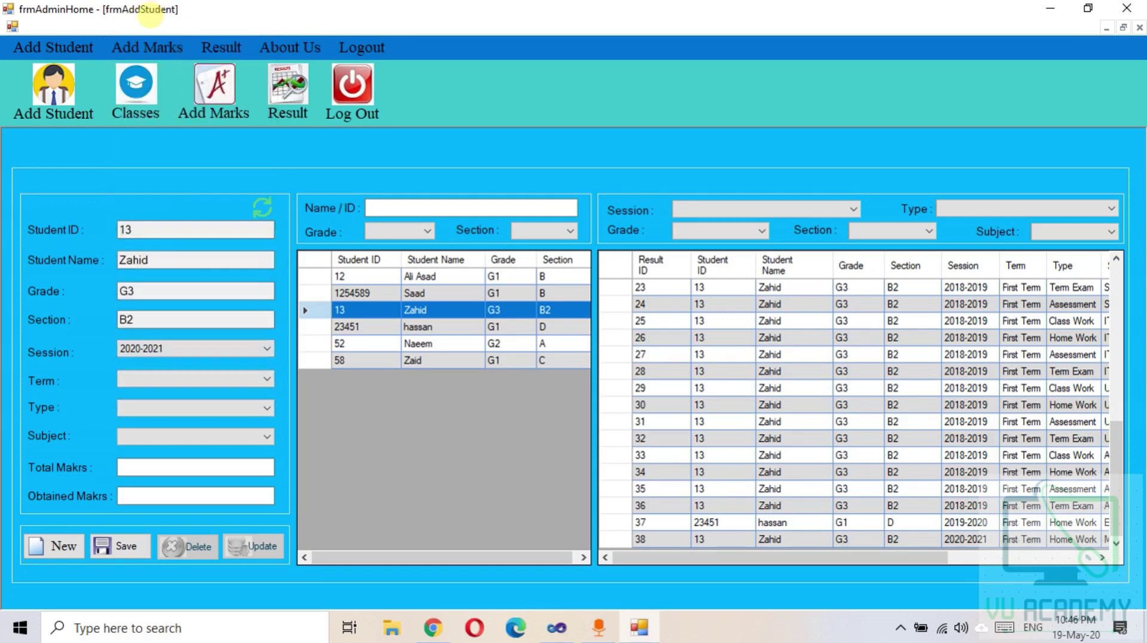
# Set the term to First Term and look through the available mark types.
pyautogui.click(146, 378)
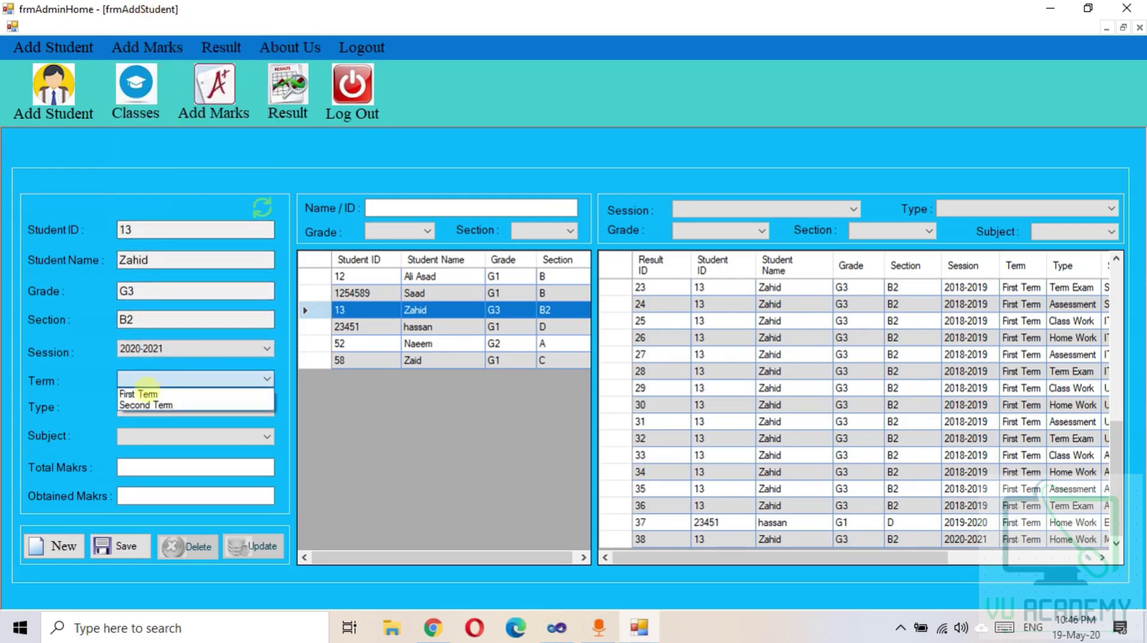
pyautogui.click(146, 391)
pyautogui.click(146, 405)
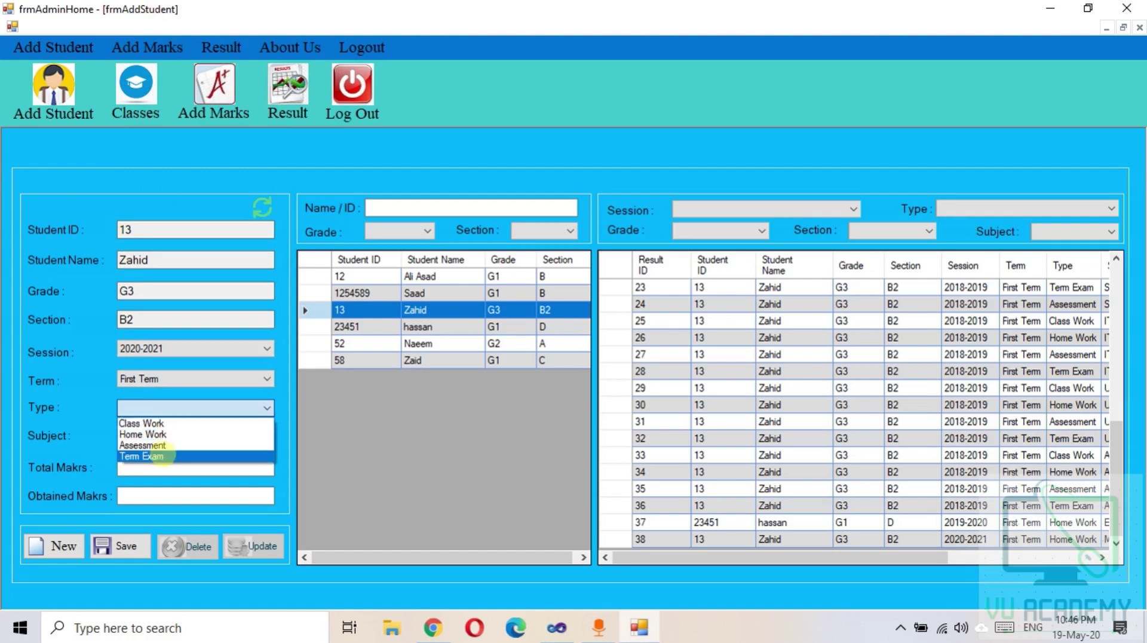
pyautogui.click(139, 48)
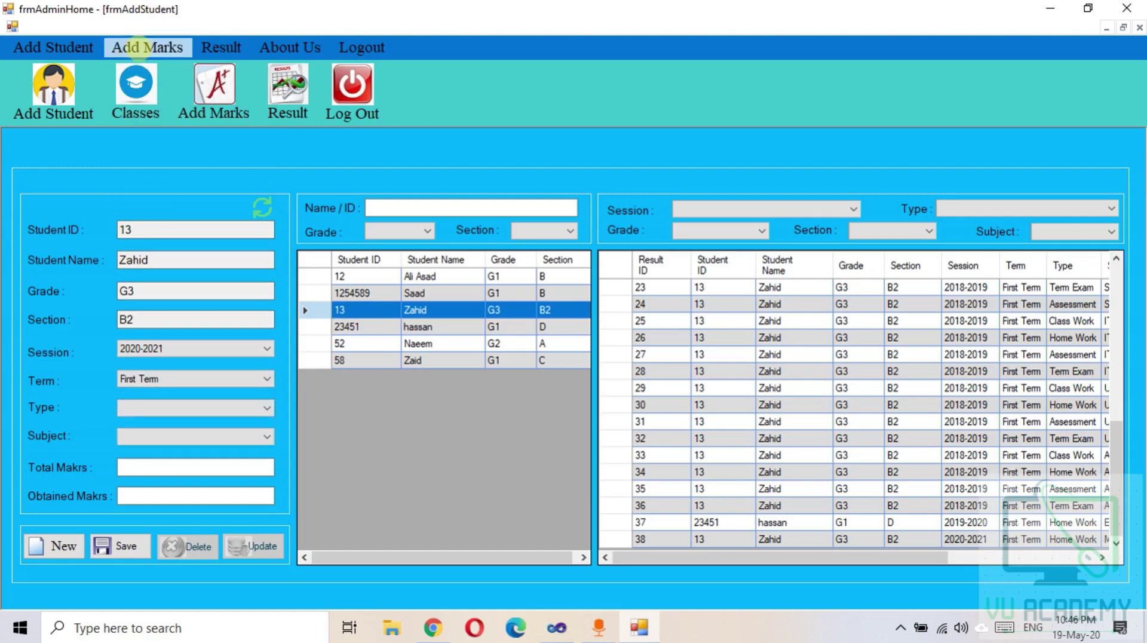
# Open the form for adding KPIs marks and view its available points options.
pyautogui.click(139, 48)
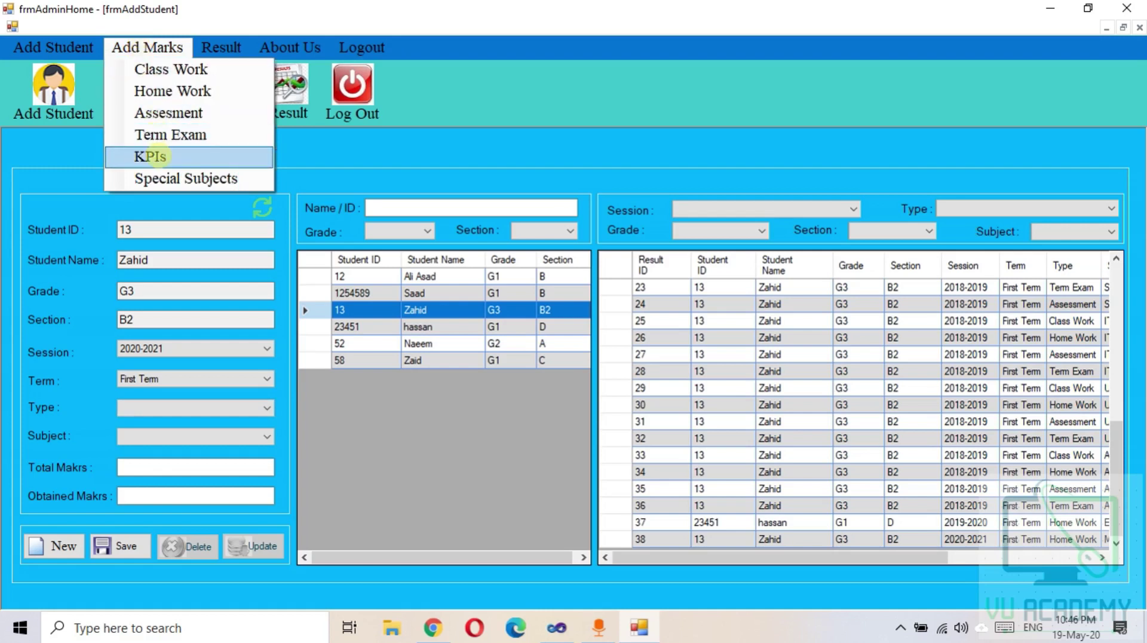
pyautogui.click(151, 157)
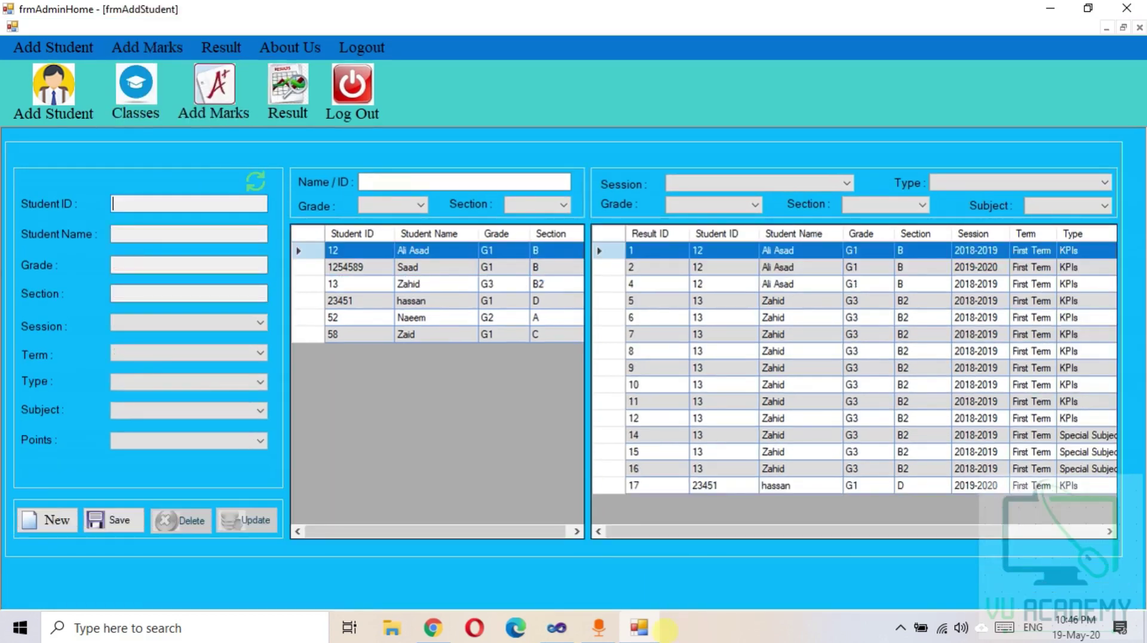
pyautogui.click(640, 628)
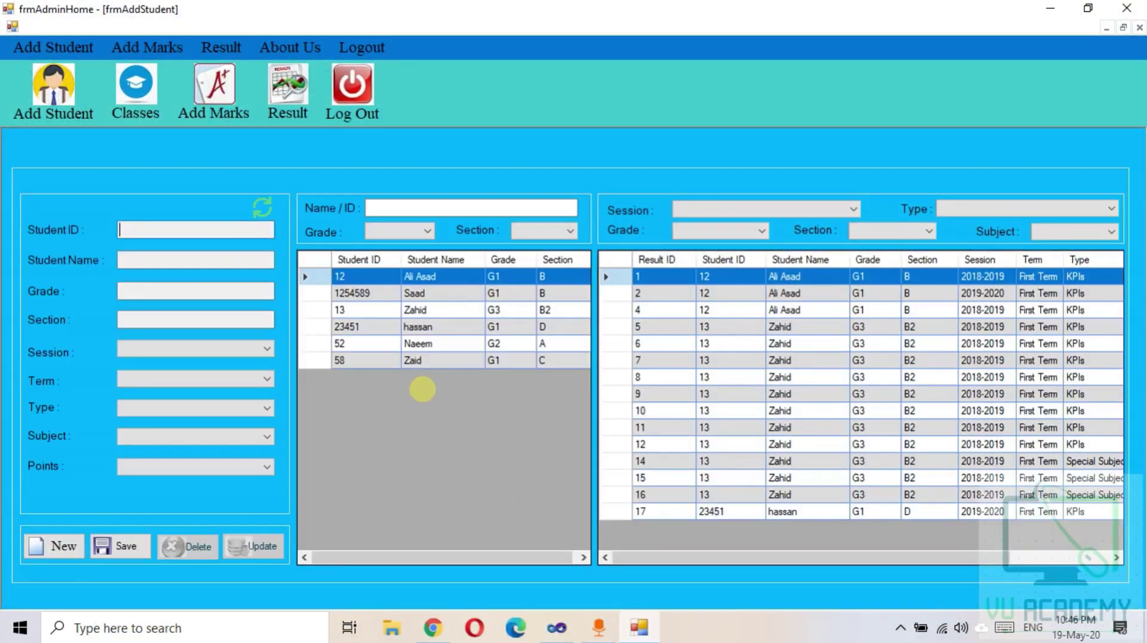
pyautogui.click(239, 466)
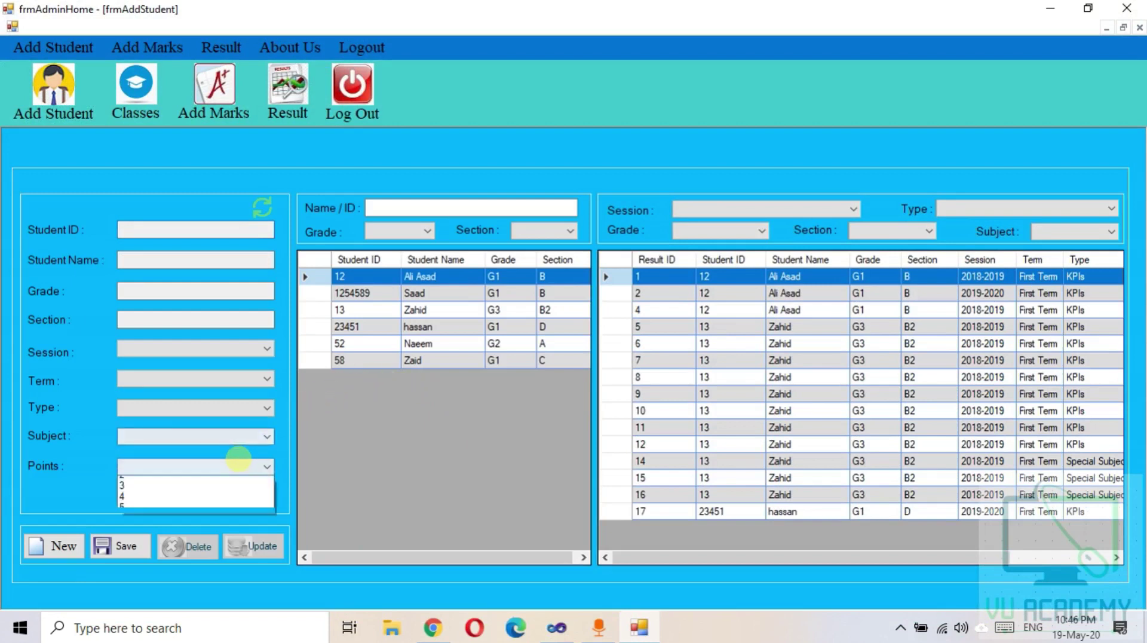
pyautogui.click(238, 465)
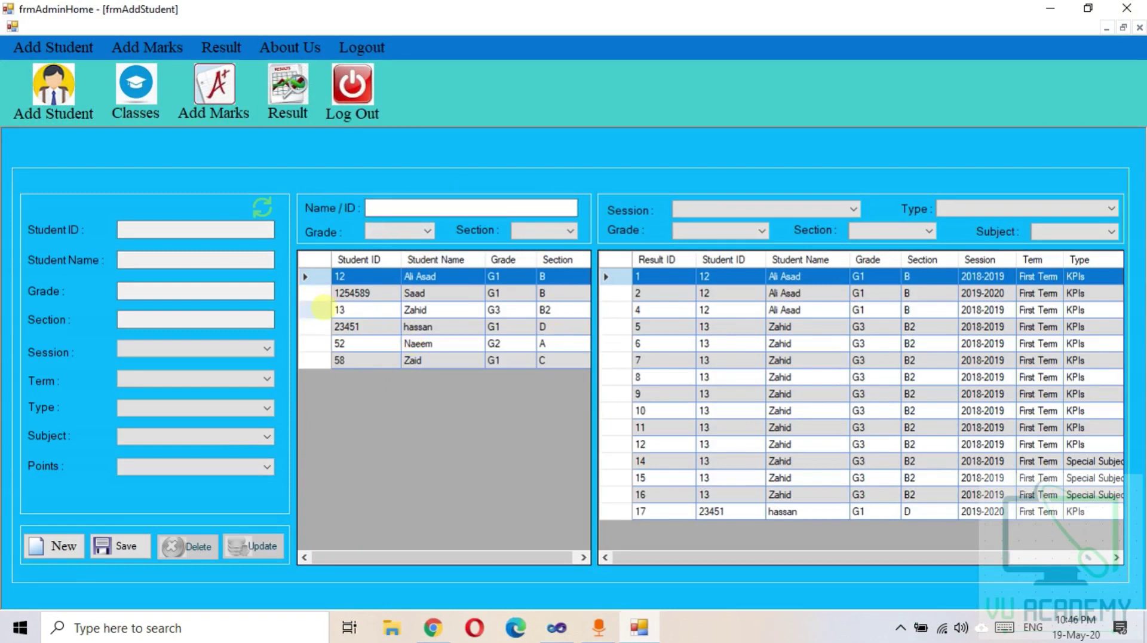
# Load the grade G3, section B2 student into the marks form with session 2020-2021 and First Term.
pyautogui.click(322, 309)
pyautogui.click(169, 348)
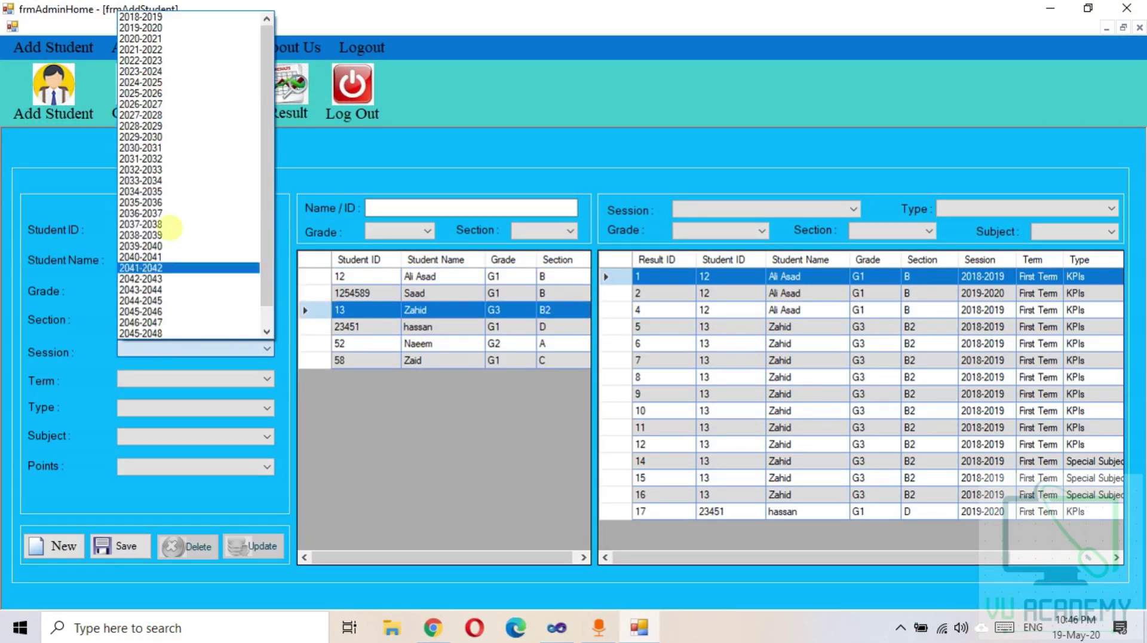
pyautogui.click(157, 38)
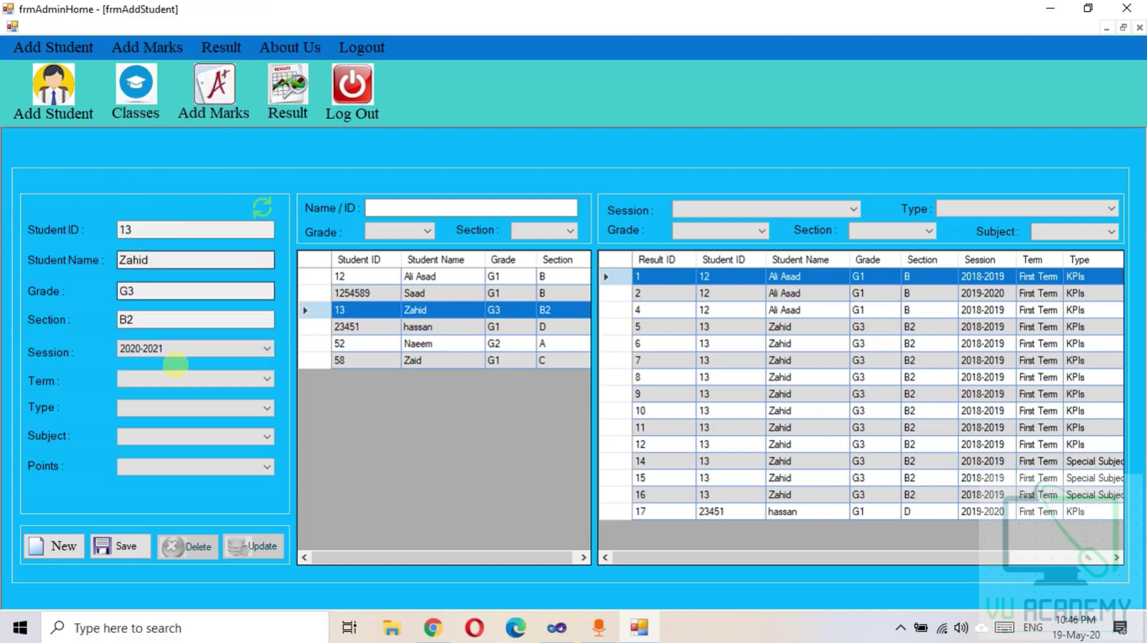
pyautogui.click(167, 378)
pyautogui.click(160, 392)
# Set the marks type to Special Subjects and view the subjects offered for it.
pyautogui.click(165, 407)
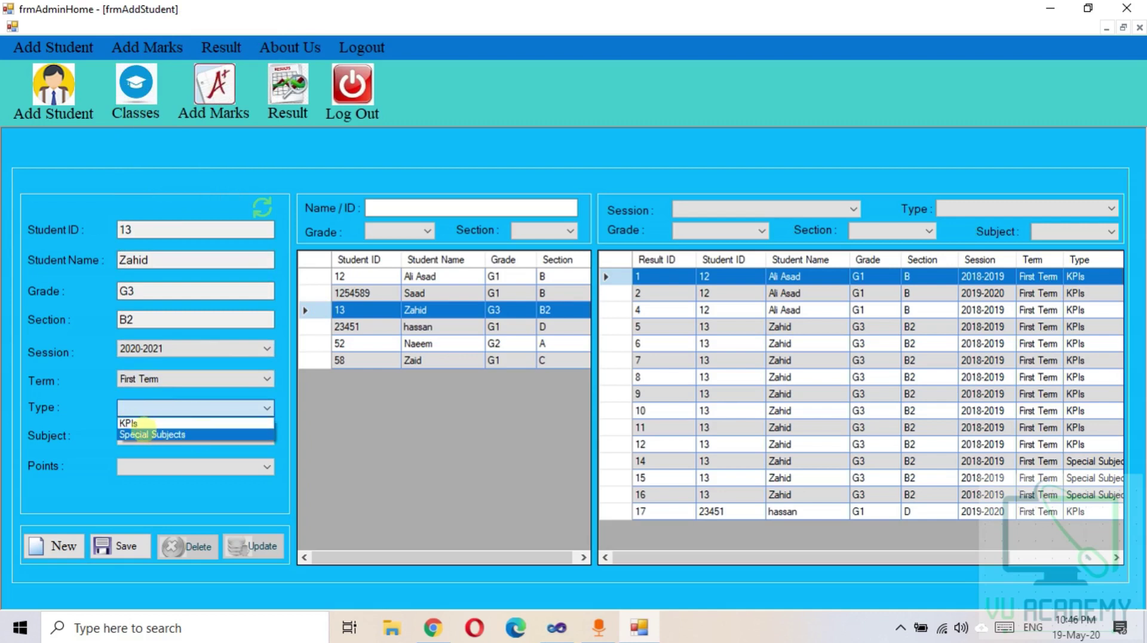
pyautogui.click(138, 433)
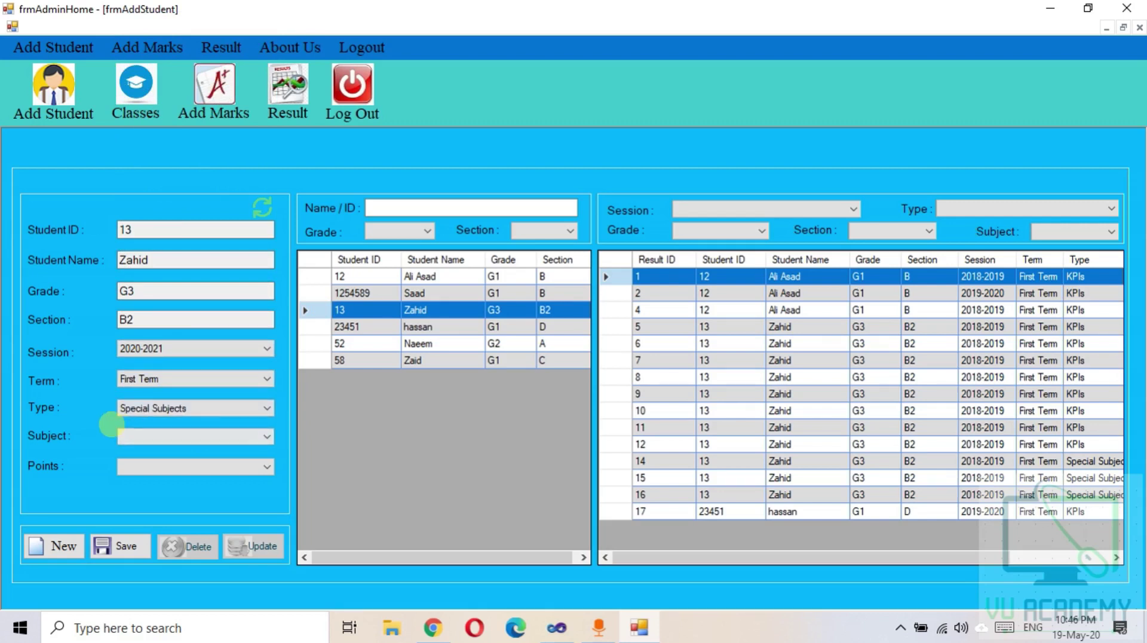
pyautogui.click(175, 434)
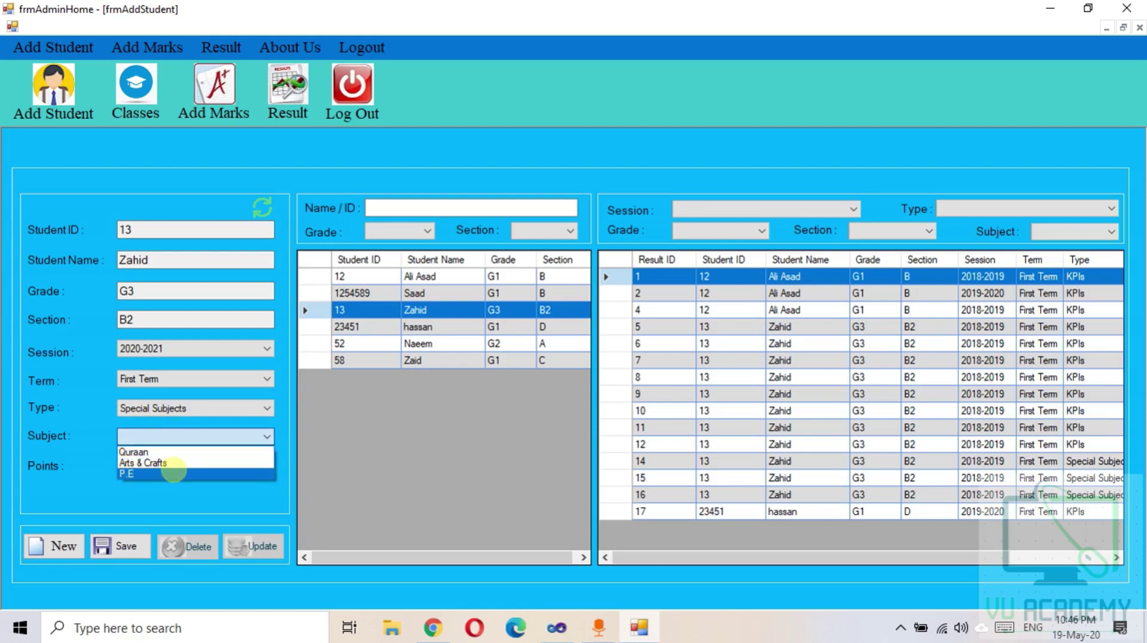
pyautogui.click(190, 438)
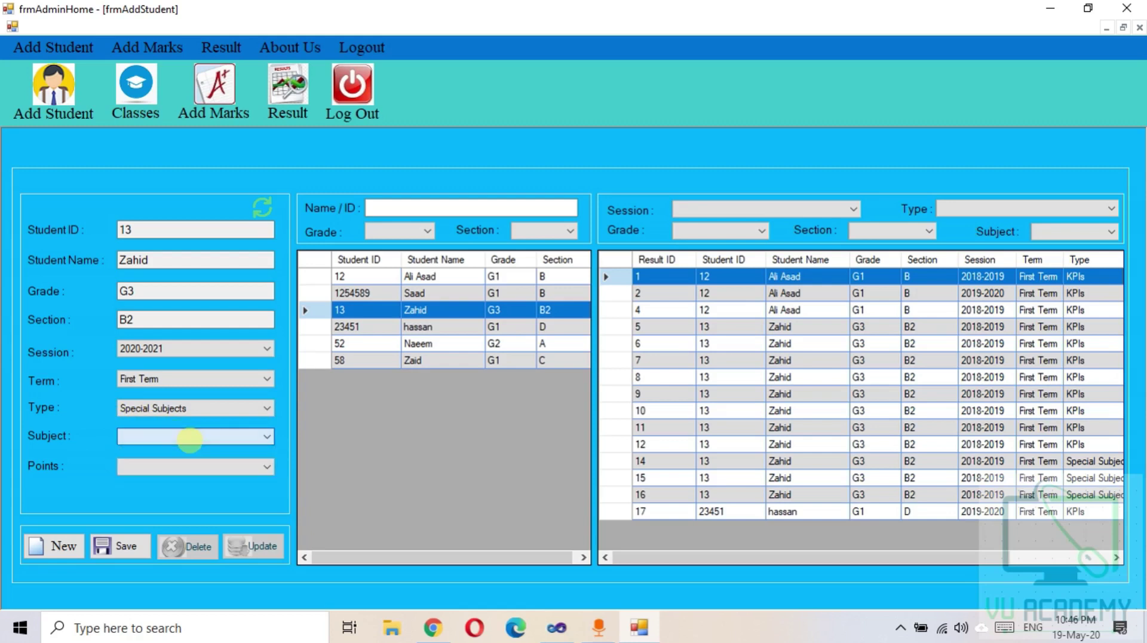
# Change the marks type to KPIs and choose English as the subject.
pyautogui.click(186, 408)
pyautogui.click(156, 421)
pyautogui.click(167, 439)
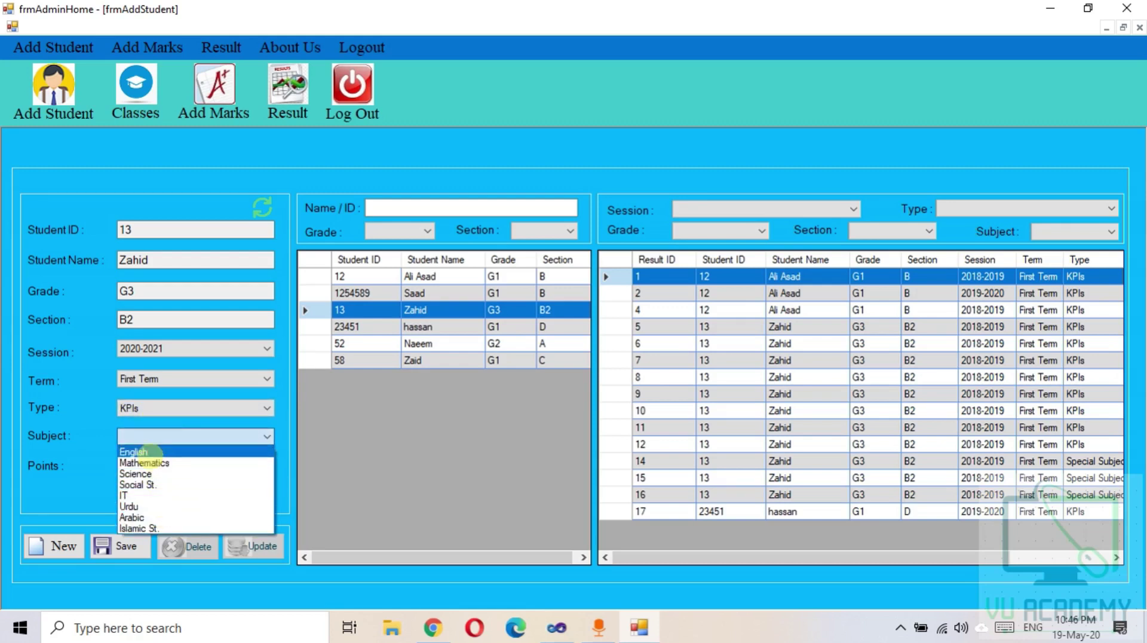
pyautogui.click(150, 452)
# Give the student 4 points for English and save the KPIs record.
pyautogui.click(158, 466)
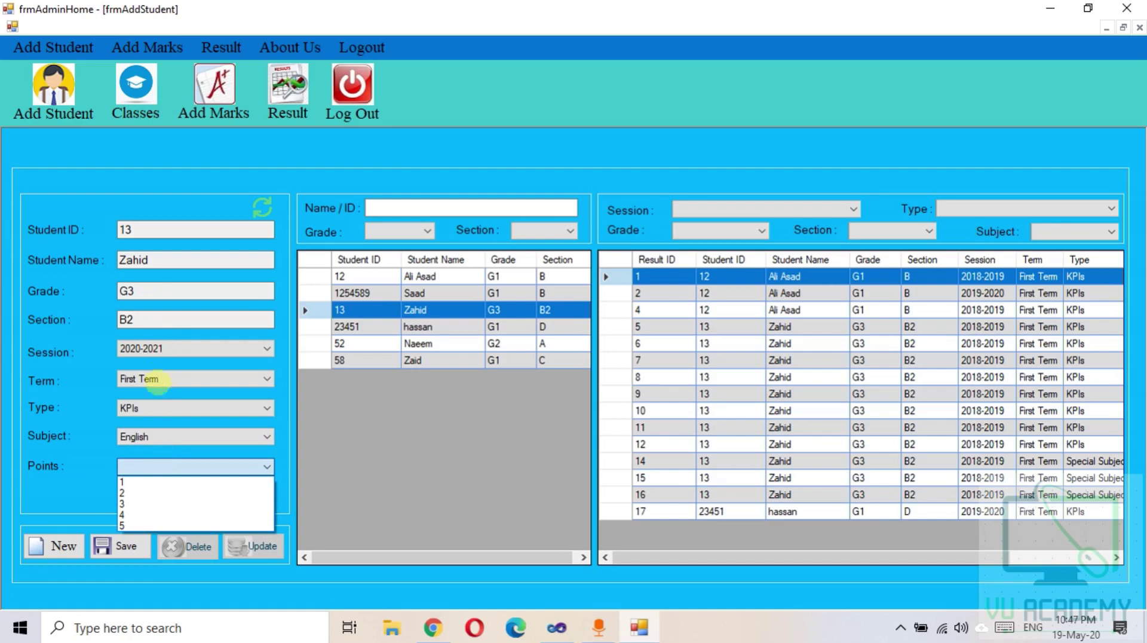
pyautogui.click(149, 407)
pyautogui.click(149, 407)
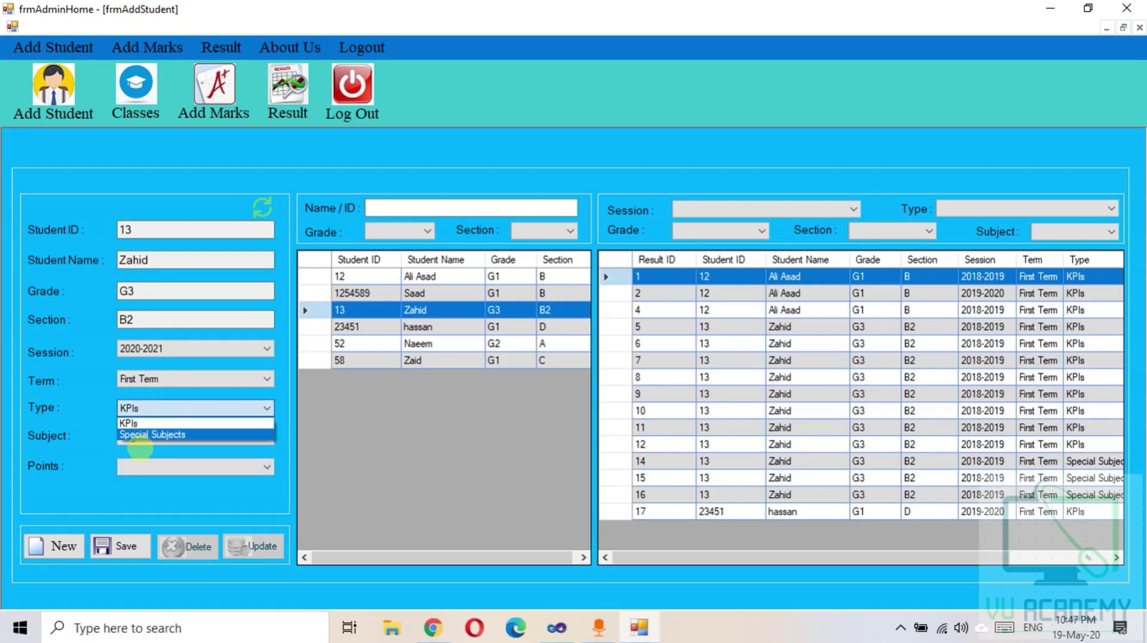
pyautogui.click(125, 466)
pyautogui.click(125, 466)
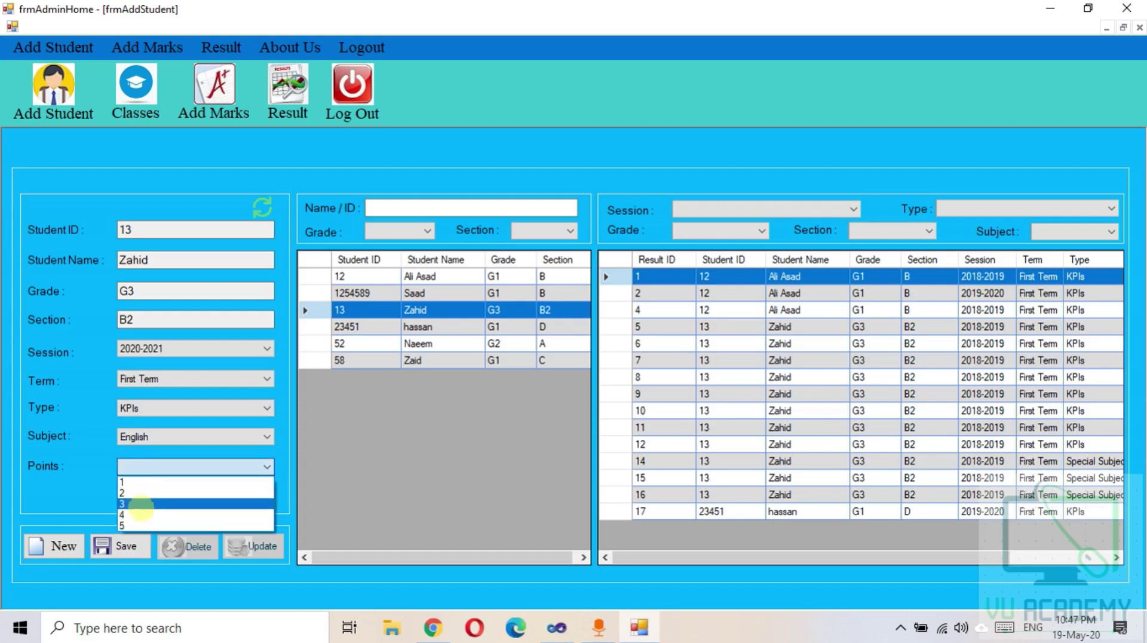
pyautogui.click(140, 512)
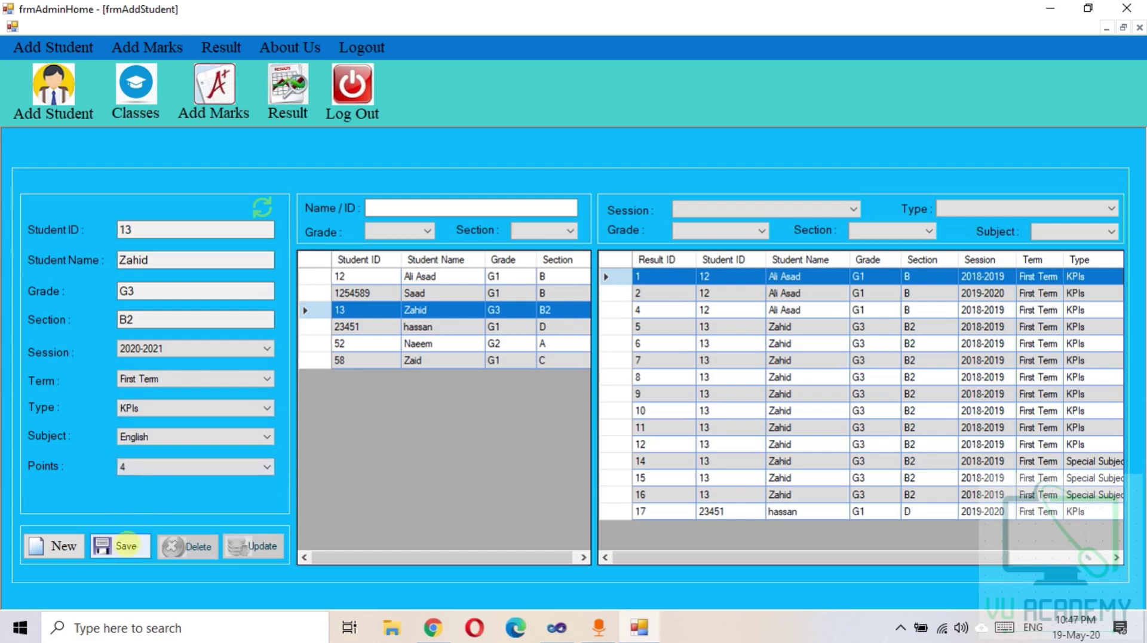
pyautogui.click(121, 546)
# Check the subject and points columns of the newly saved KPIs record in the results list.
pyautogui.click(624, 361)
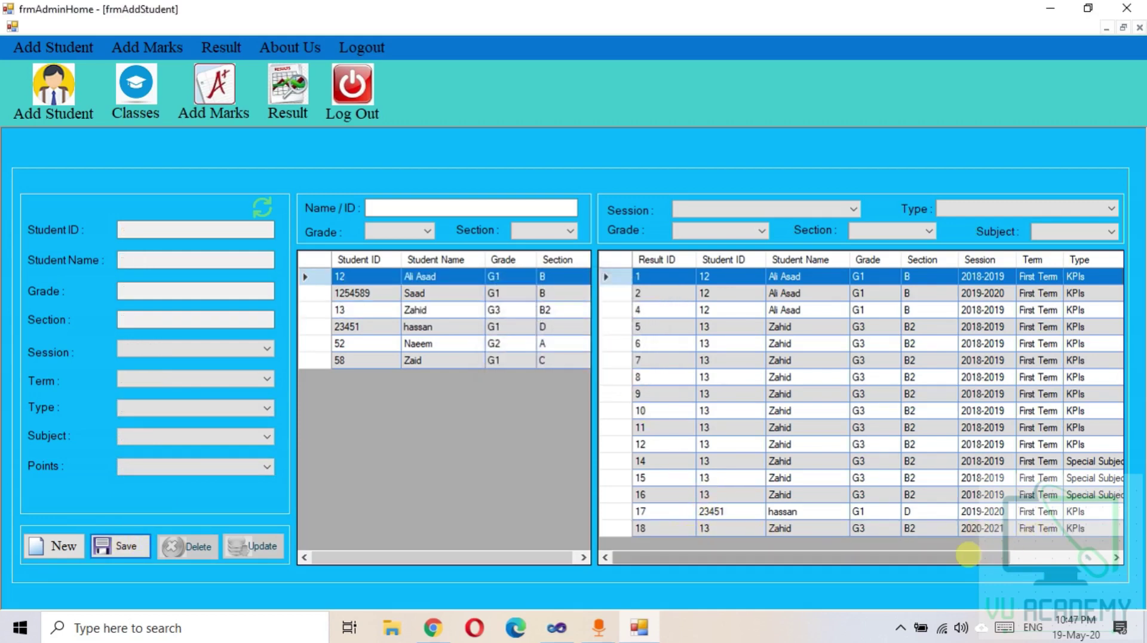
pyautogui.moveTo(1036, 556); pyautogui.dragTo(1084, 555)
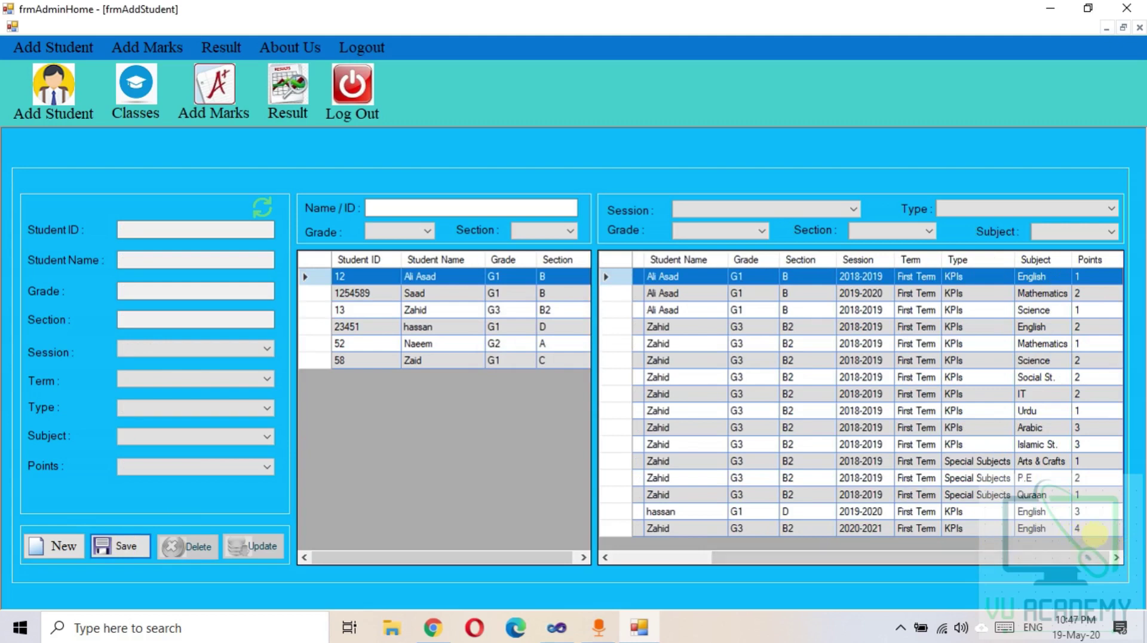
pyautogui.moveTo(1009, 559); pyautogui.dragTo(693, 560)
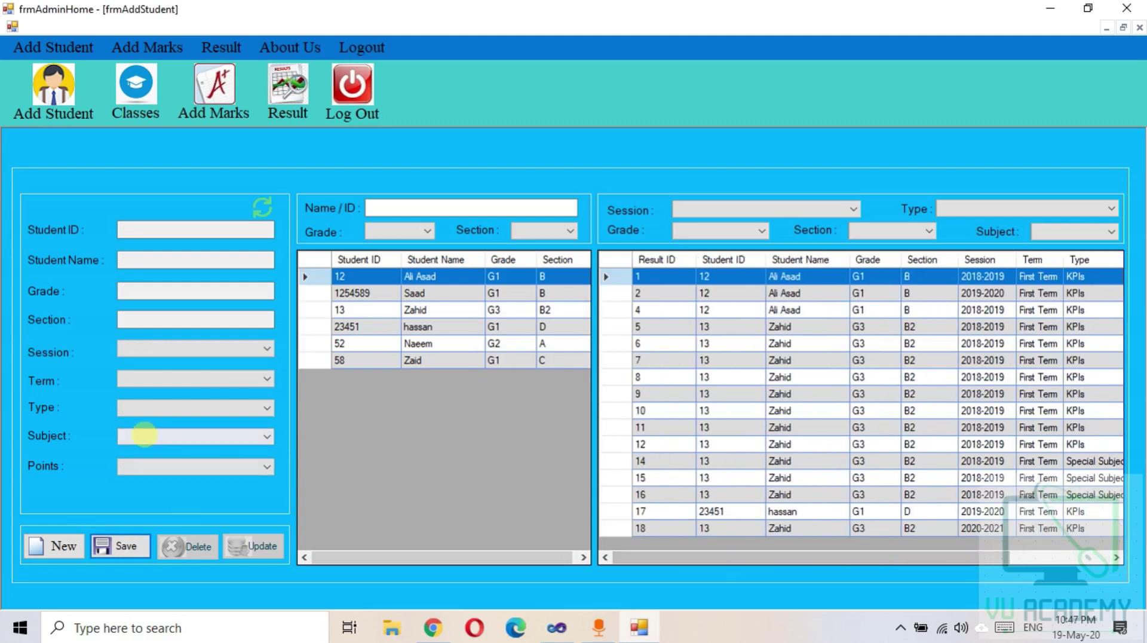
# Compare the subjects the entry form offers for the KPIs type and the Special Subjects type.
pyautogui.click(166, 409)
pyautogui.click(160, 406)
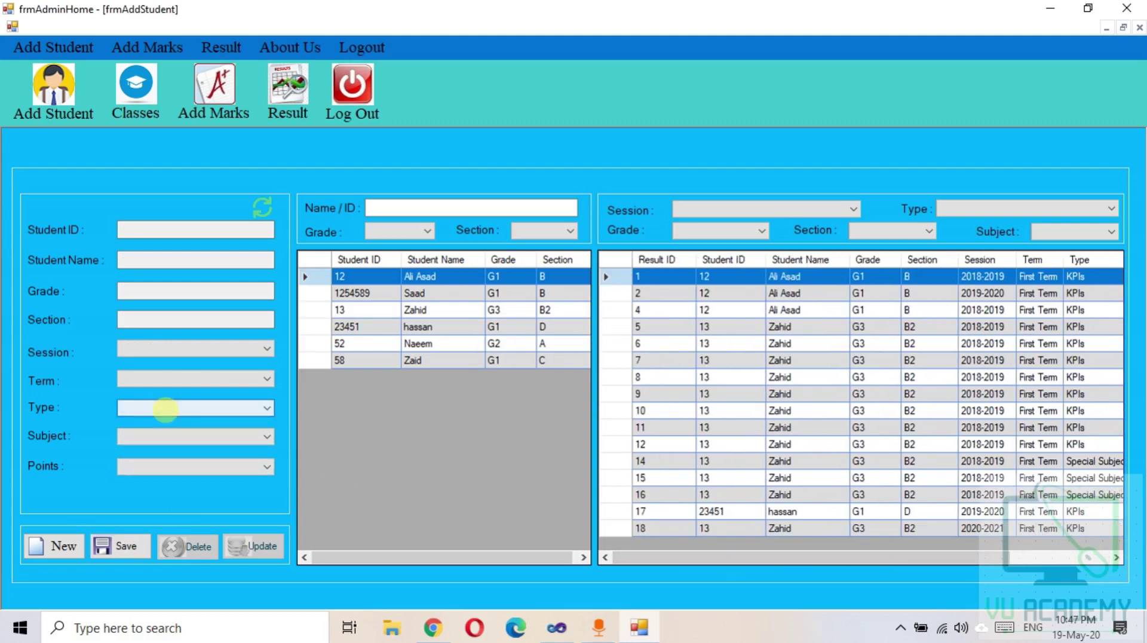
pyautogui.click(160, 408)
pyautogui.click(165, 420)
pyautogui.click(171, 436)
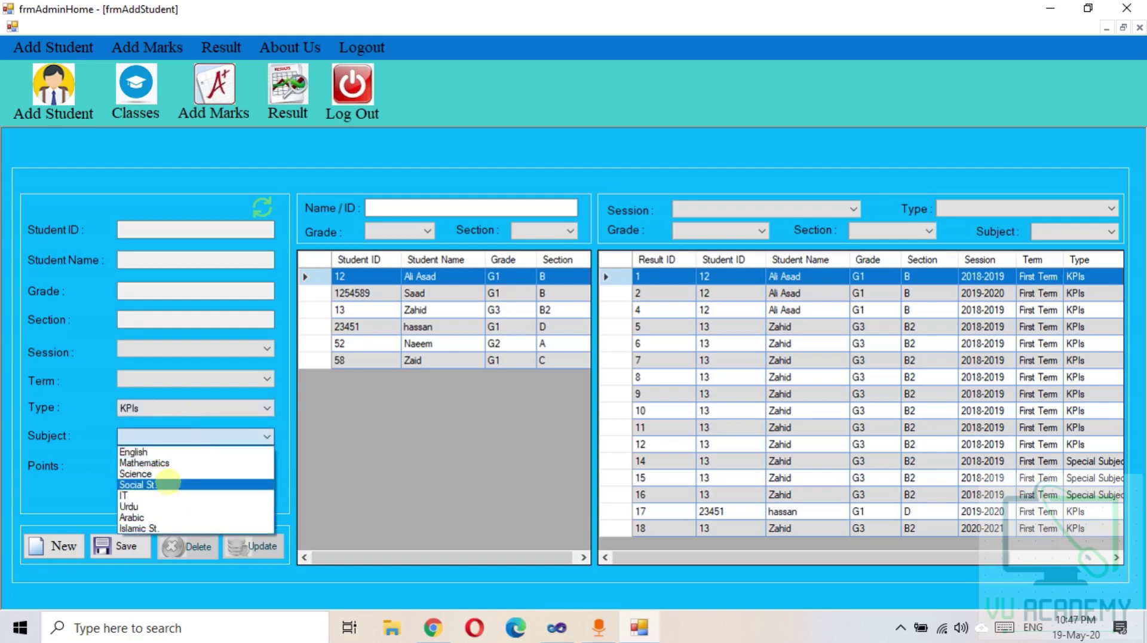
pyautogui.click(166, 410)
pyautogui.click(169, 410)
pyautogui.click(170, 434)
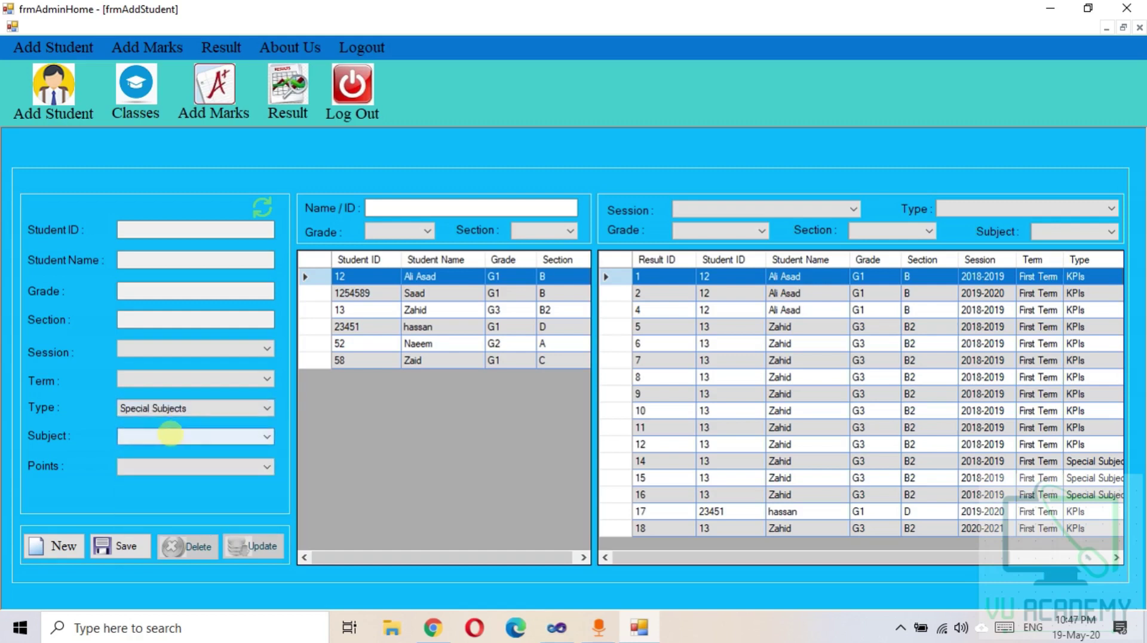
pyautogui.click(198, 437)
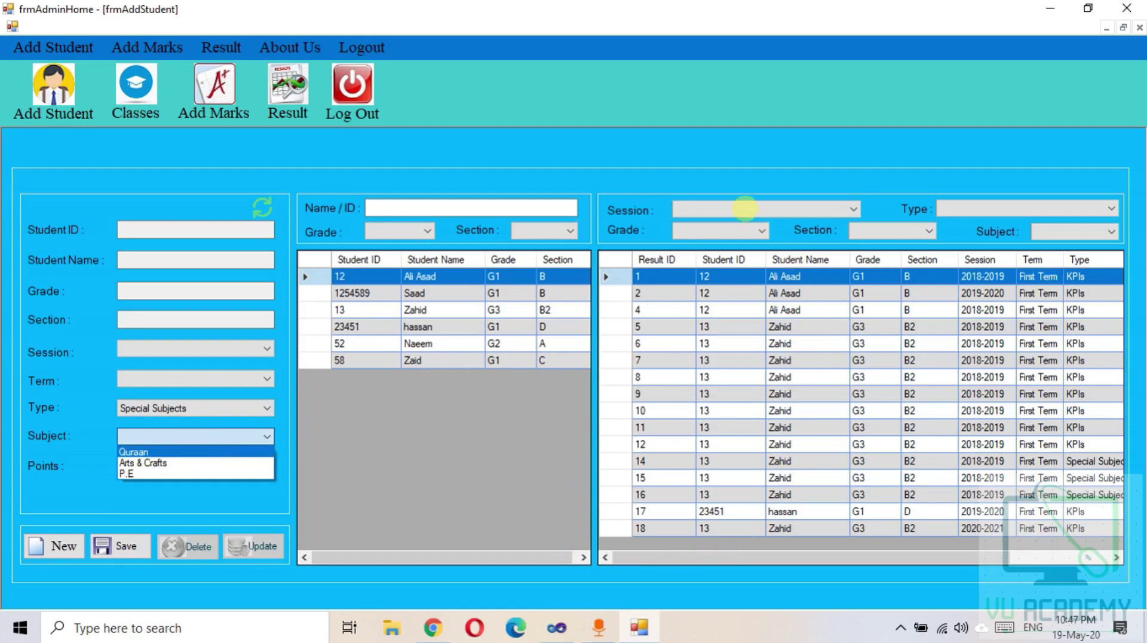
# Filter the results list by session 2019-2020 and switch the filter to 2020-2021.
pyautogui.click(744, 208)
pyautogui.click(744, 207)
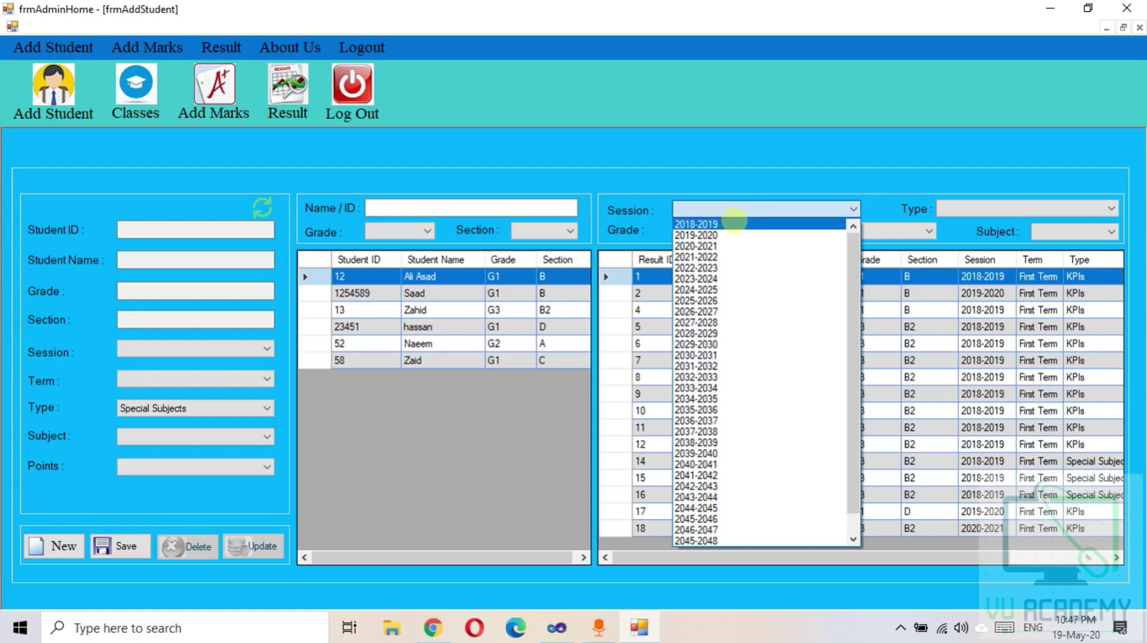
pyautogui.click(726, 235)
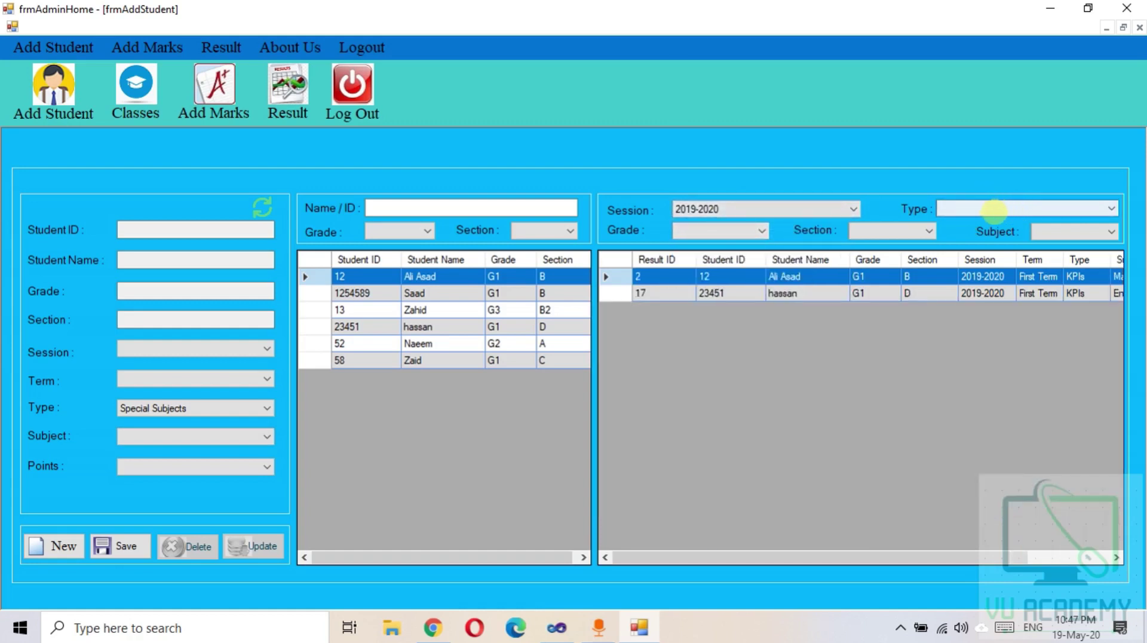
pyautogui.click(693, 209)
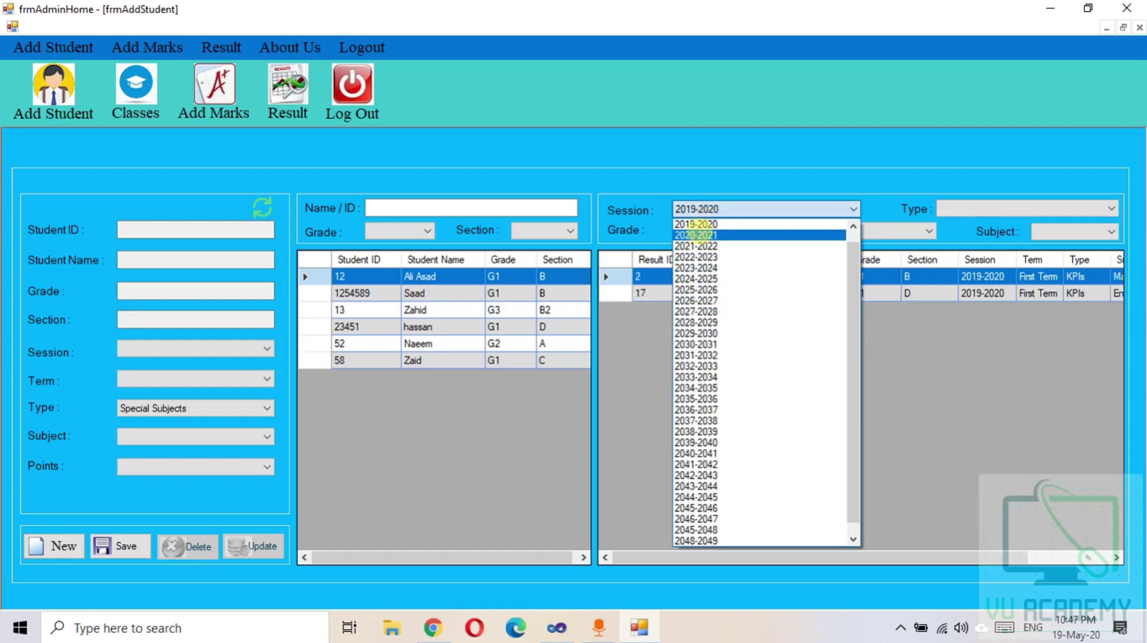
pyautogui.click(695, 234)
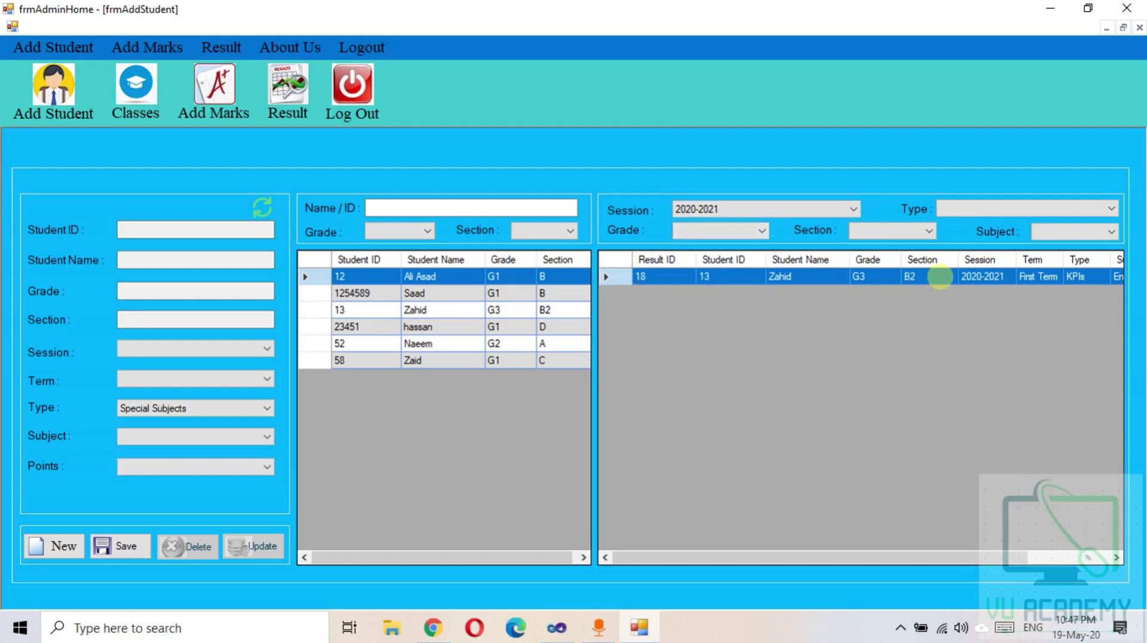
# Try both KPIs and Special Subjects as the results type filter, leaving it on KPIs.
pyautogui.click(963, 208)
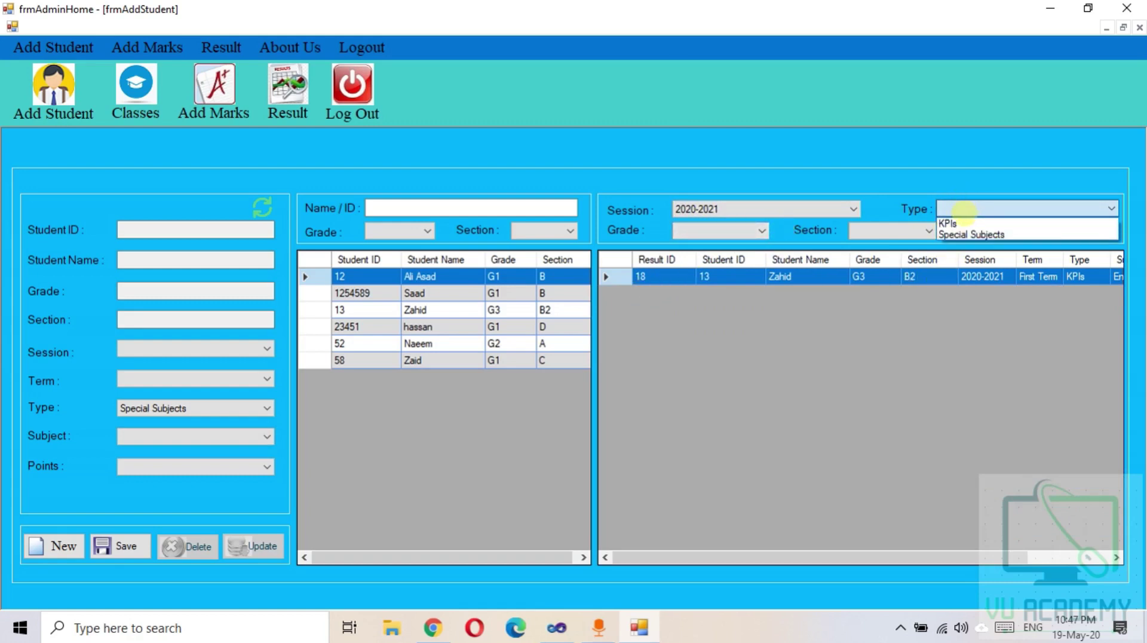
pyautogui.click(963, 223)
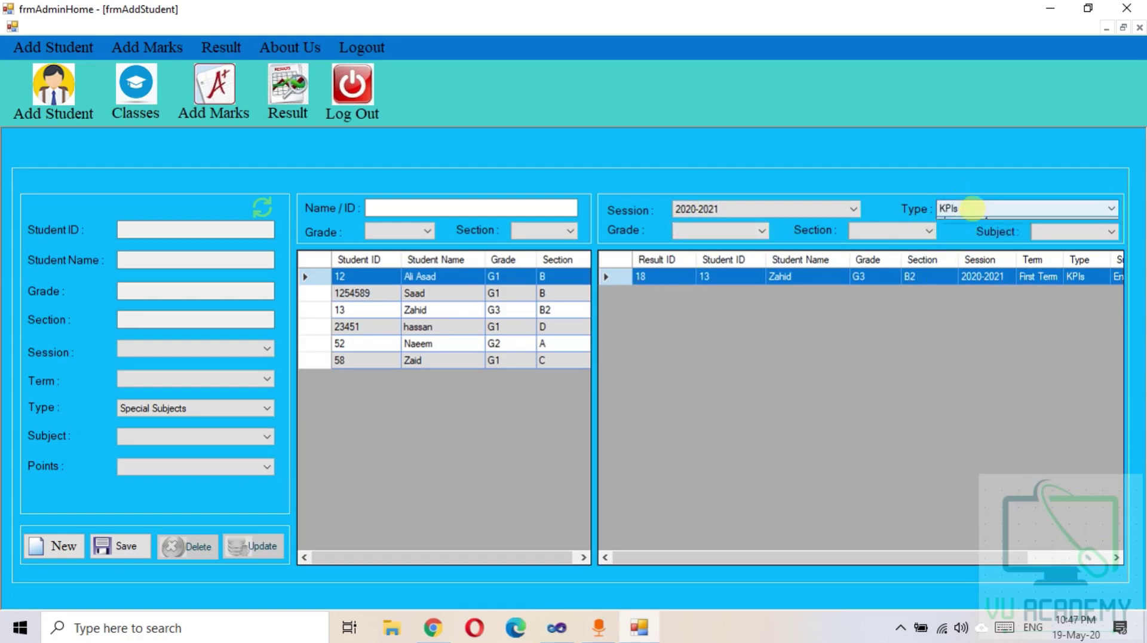
pyautogui.click(973, 208)
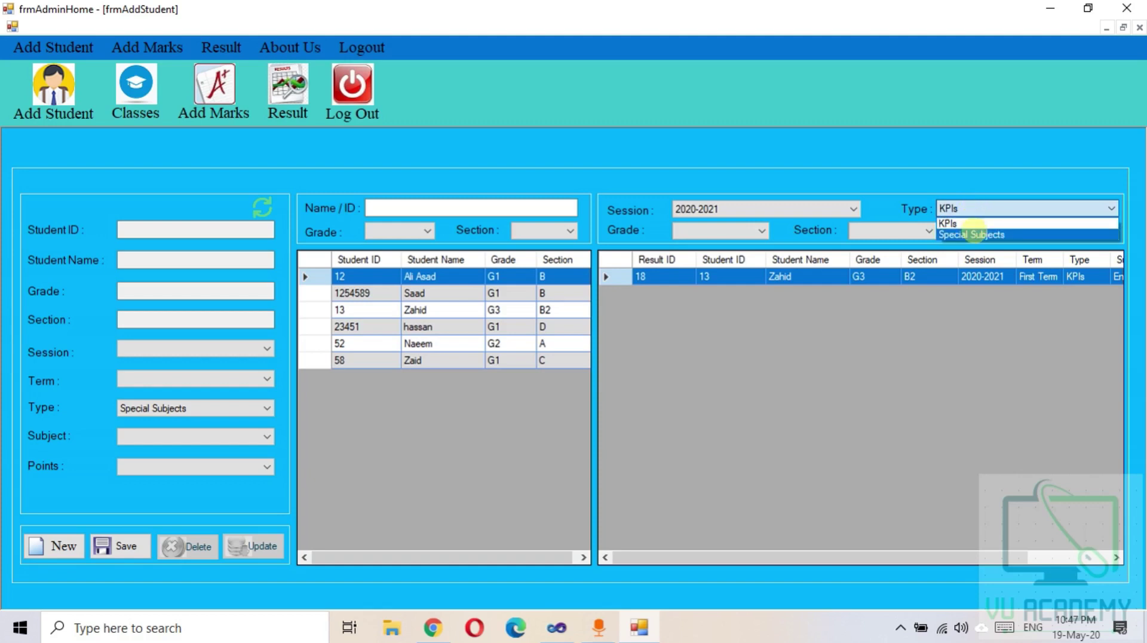
pyautogui.click(973, 234)
pyautogui.click(972, 209)
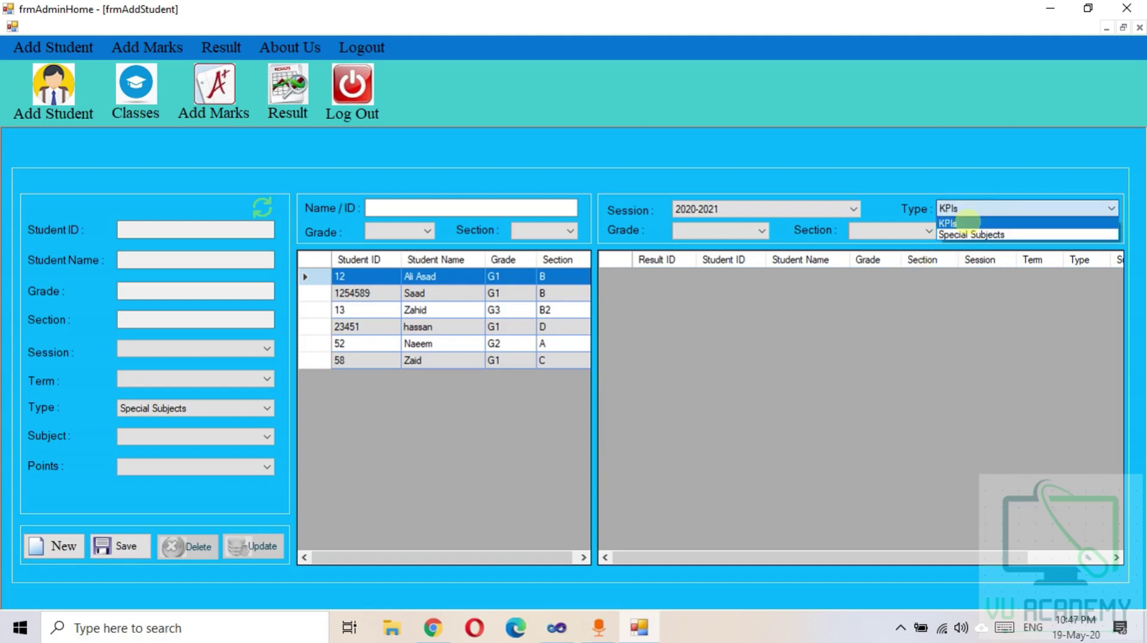
pyautogui.click(950, 223)
# Try filtering the results by grade G2, section A, and change the grade filter to G3.
pyautogui.click(733, 233)
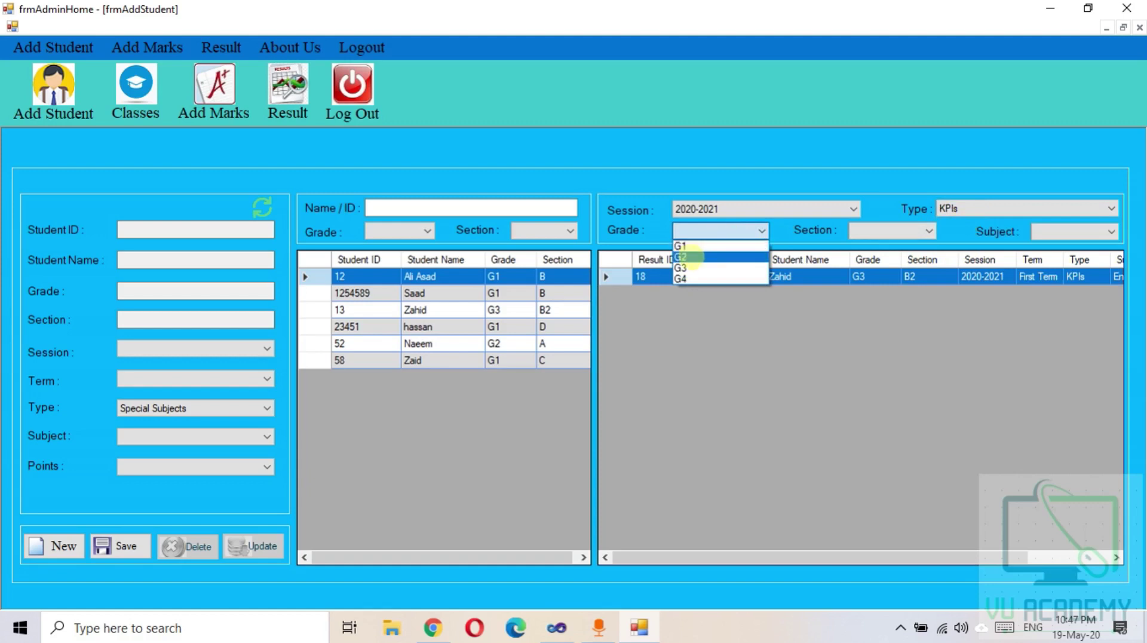
pyautogui.click(717, 256)
pyautogui.click(865, 230)
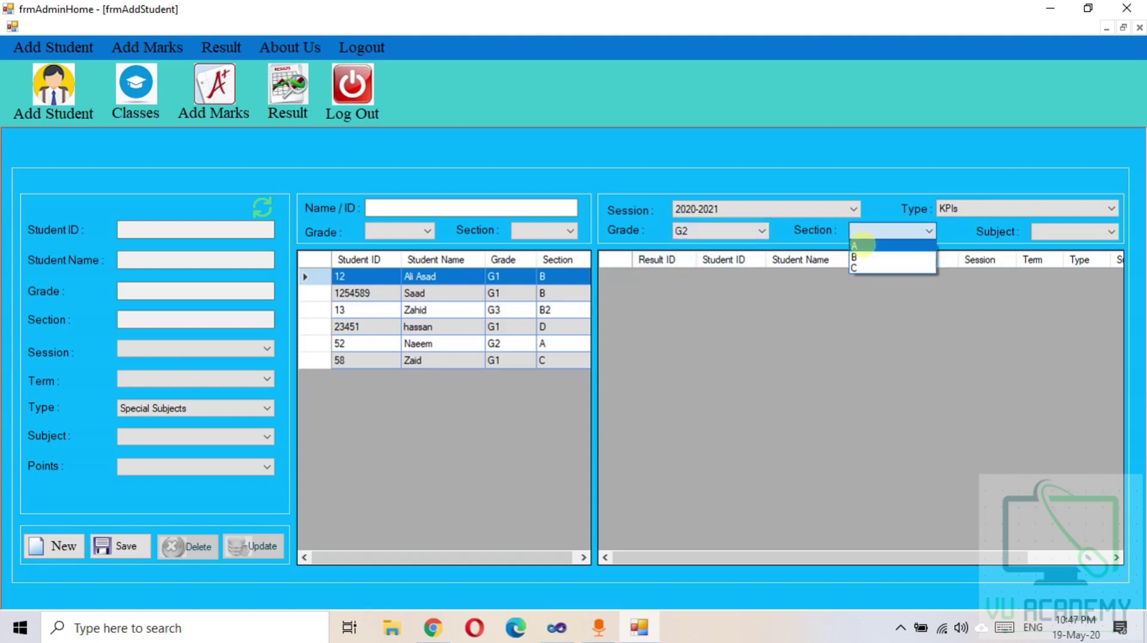
pyautogui.click(867, 244)
pyautogui.click(744, 230)
pyautogui.click(705, 268)
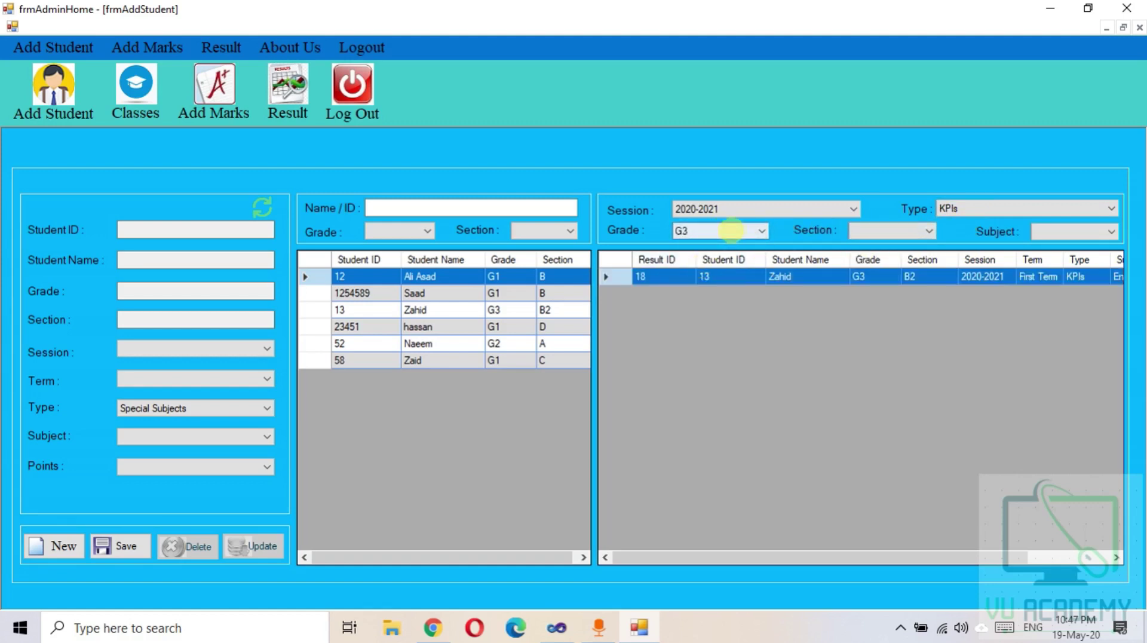
# Filter the grade G3 results by section A1 and switch the section filter to B2.
pyautogui.click(889, 229)
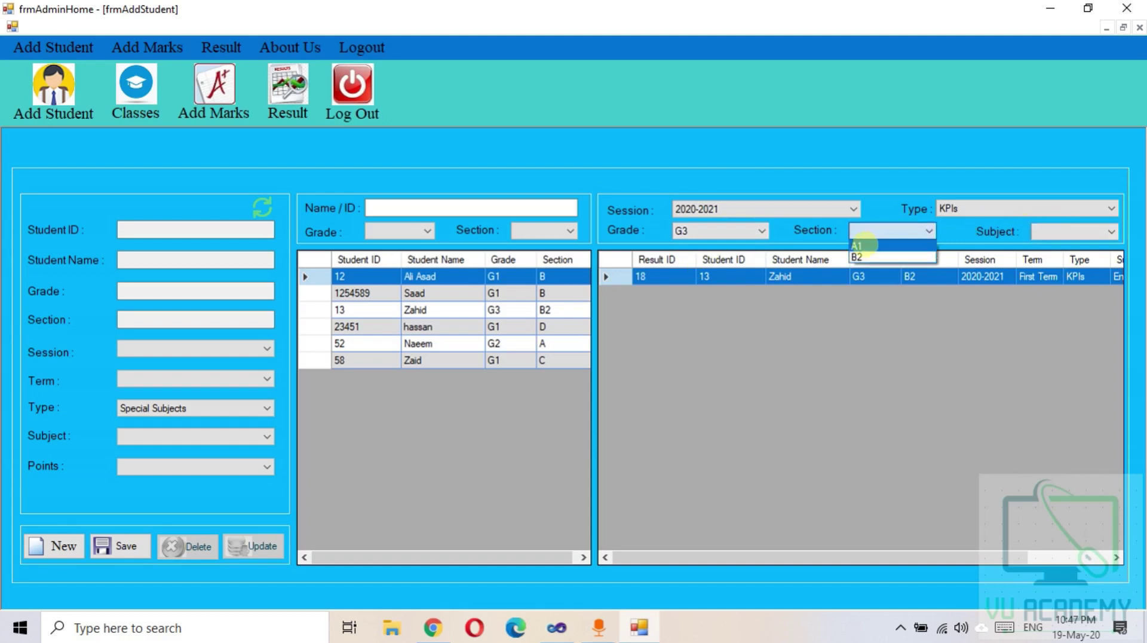
pyautogui.click(860, 245)
pyautogui.click(867, 230)
pyautogui.click(860, 257)
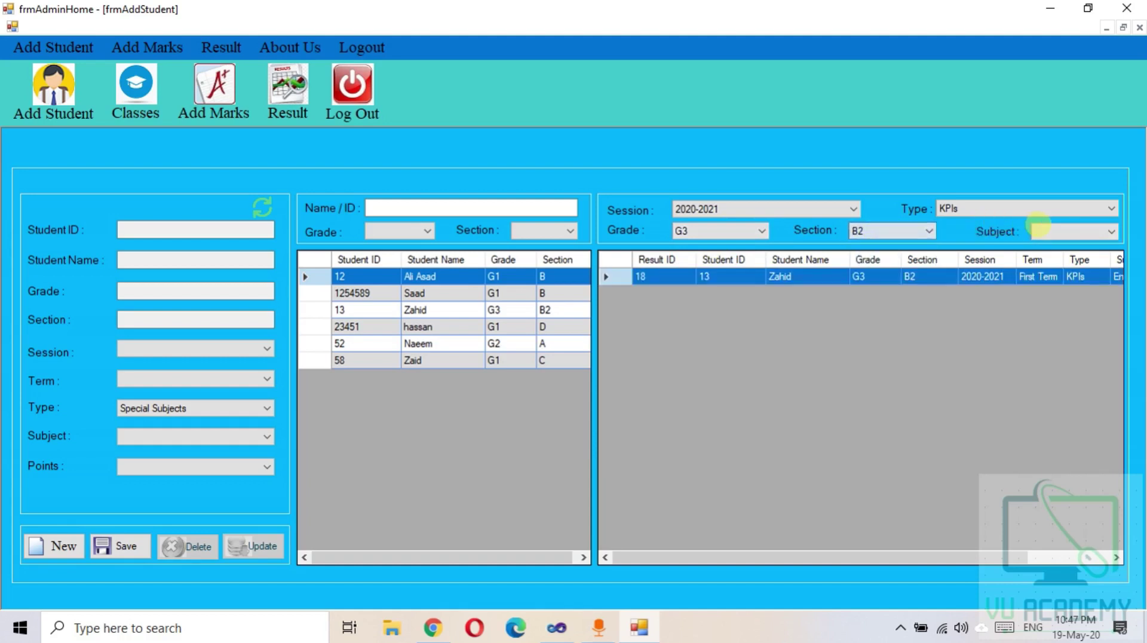
# Filter the results by Mathematics and change the subject filter to English.
pyautogui.click(1043, 231)
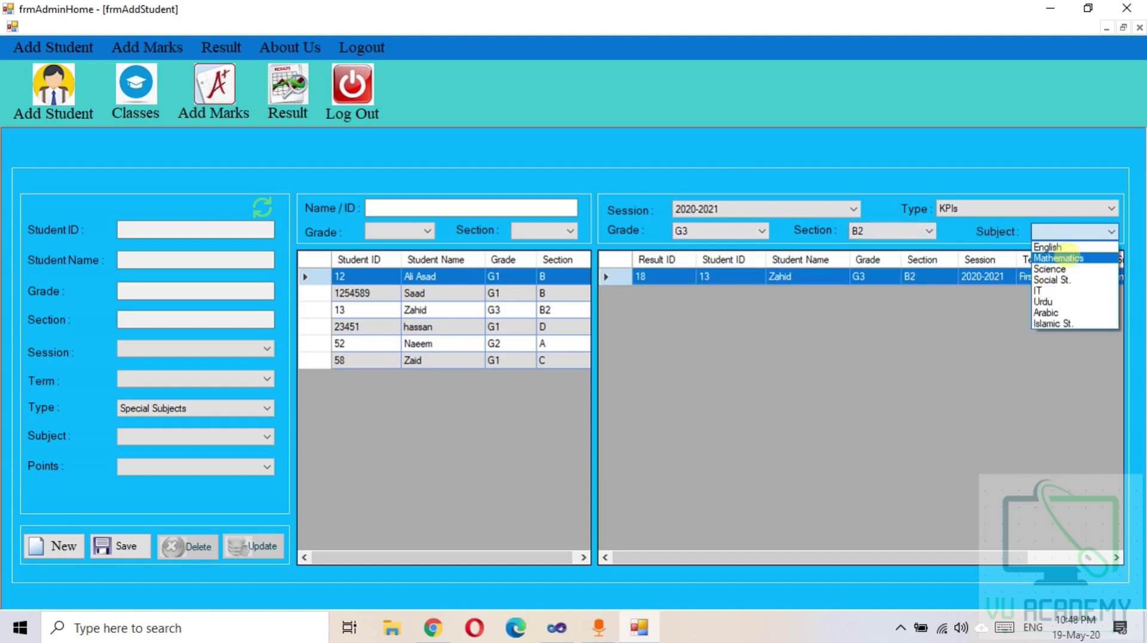
pyautogui.click(1059, 258)
pyautogui.click(1042, 232)
pyautogui.click(1047, 247)
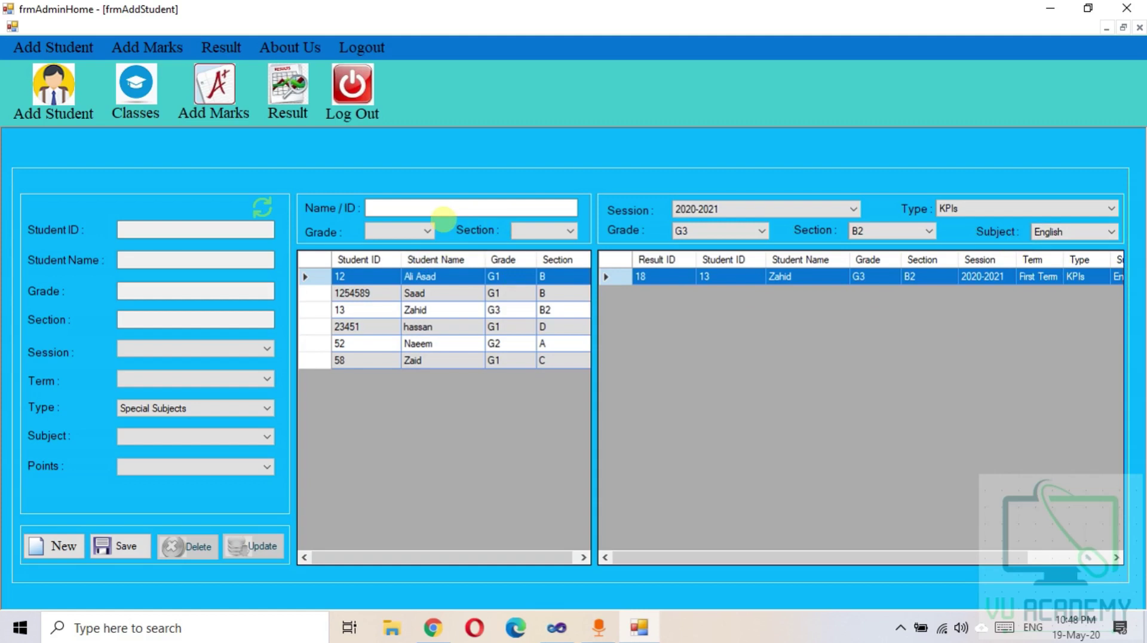
# Open the Term Exam marks form and switch to the Class Work marks form.
pyautogui.click(144, 47)
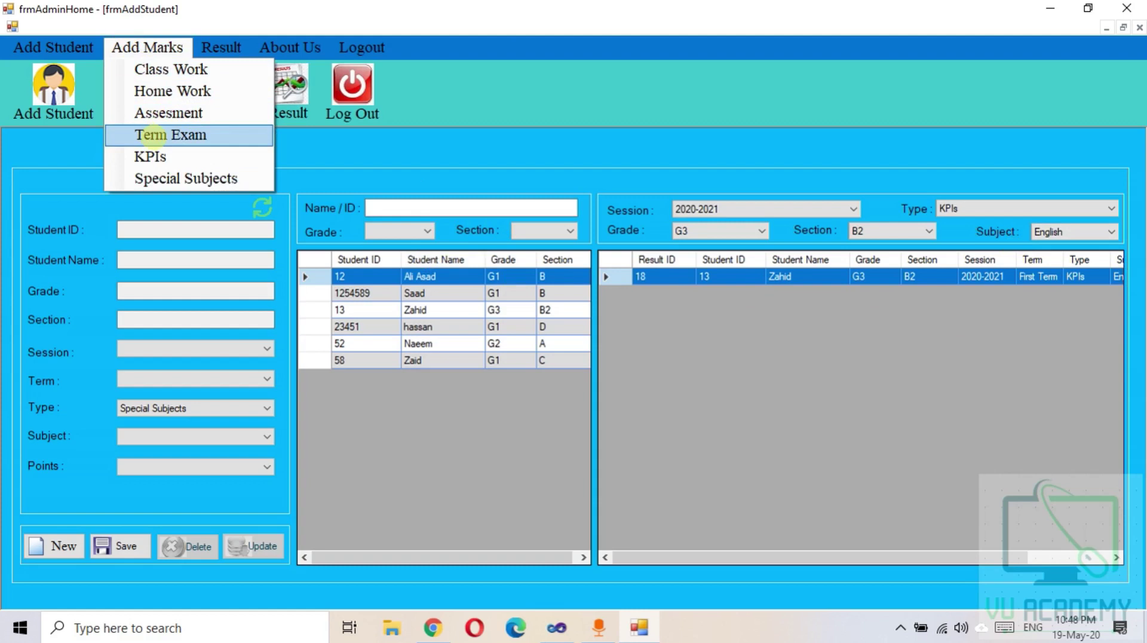
pyautogui.click(155, 136)
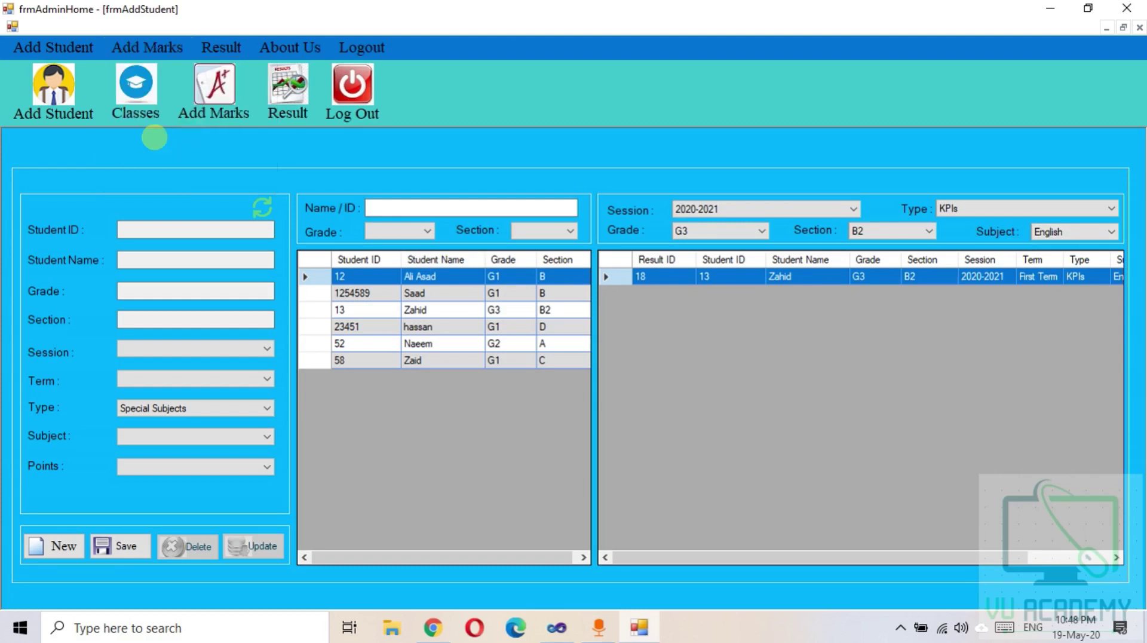
pyautogui.click(147, 47)
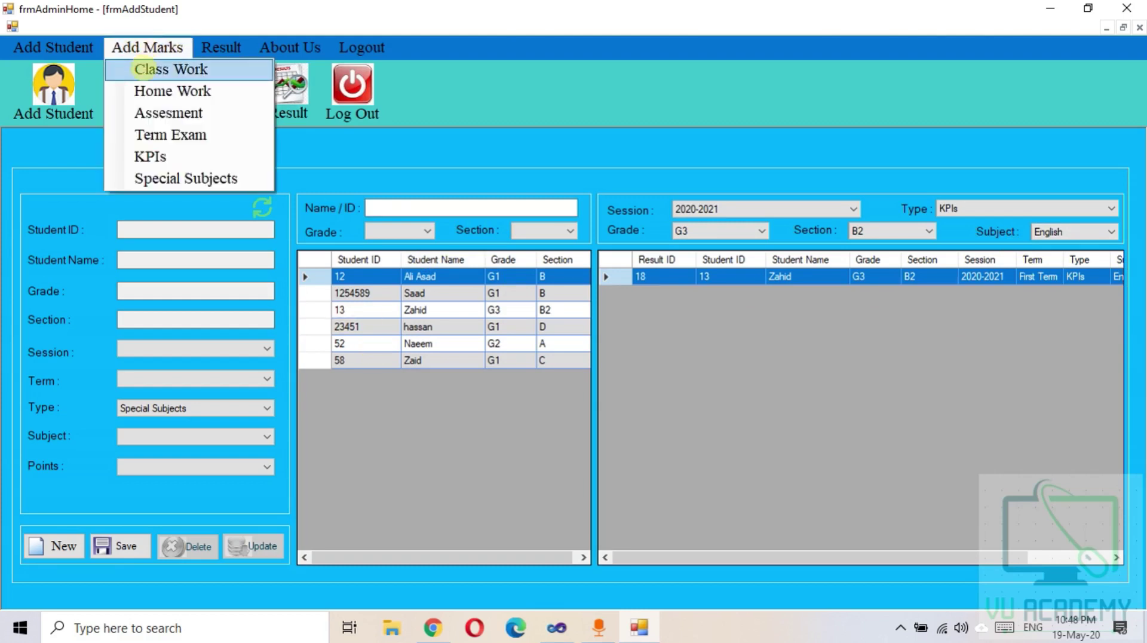
pyautogui.click(159, 66)
pyautogui.click(147, 47)
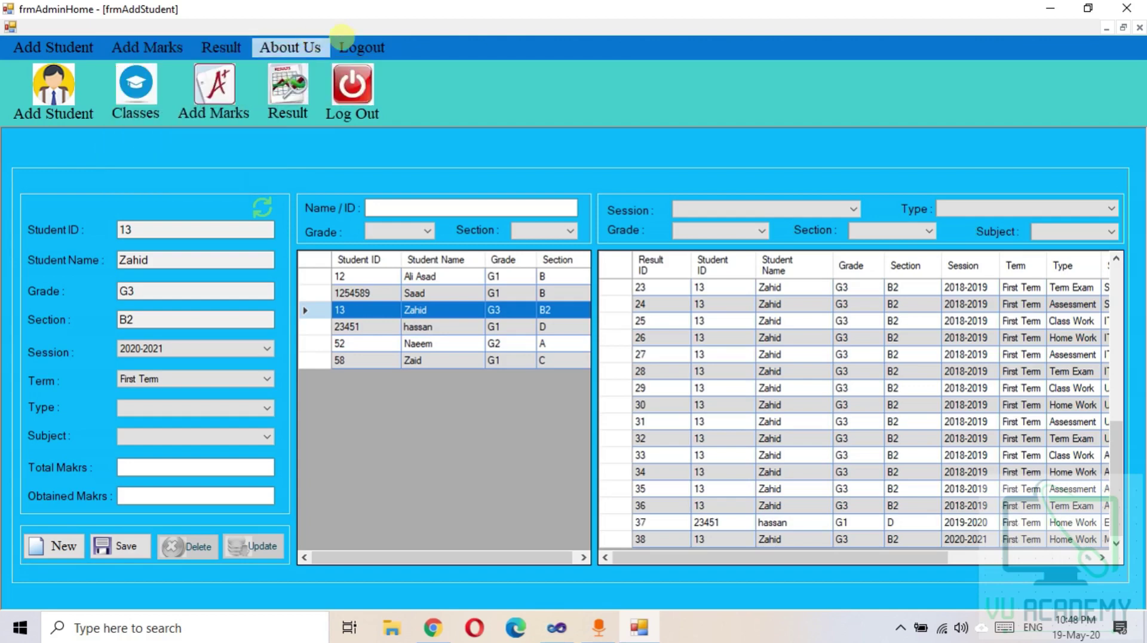
# Open the result generation form and filter its student list by session 2020-2021.
pyautogui.click(213, 52)
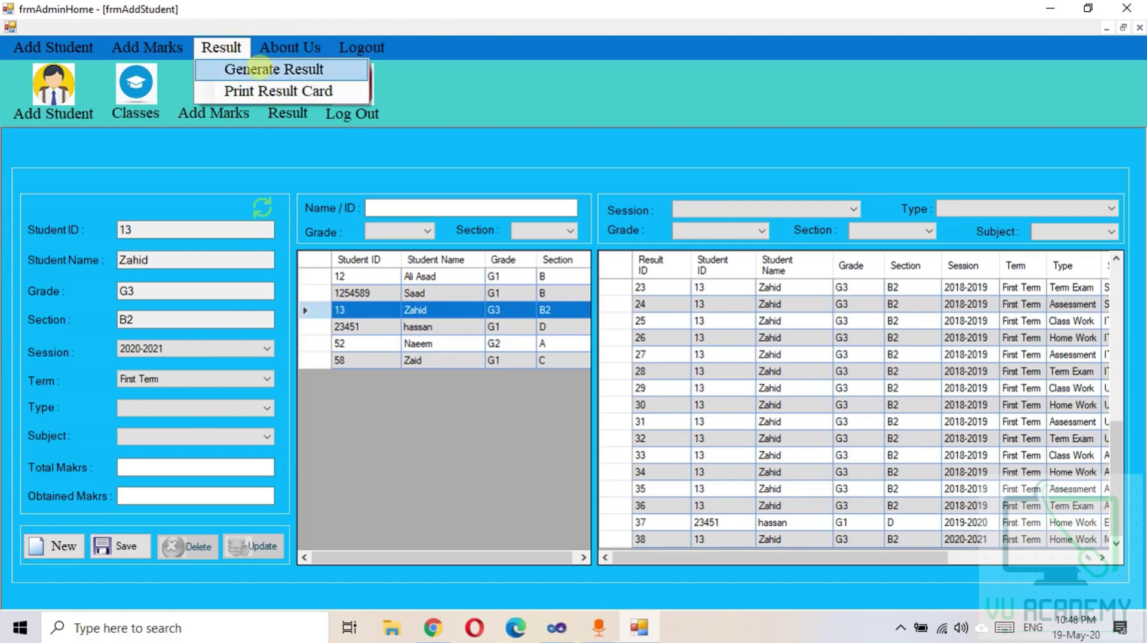
pyautogui.click(257, 65)
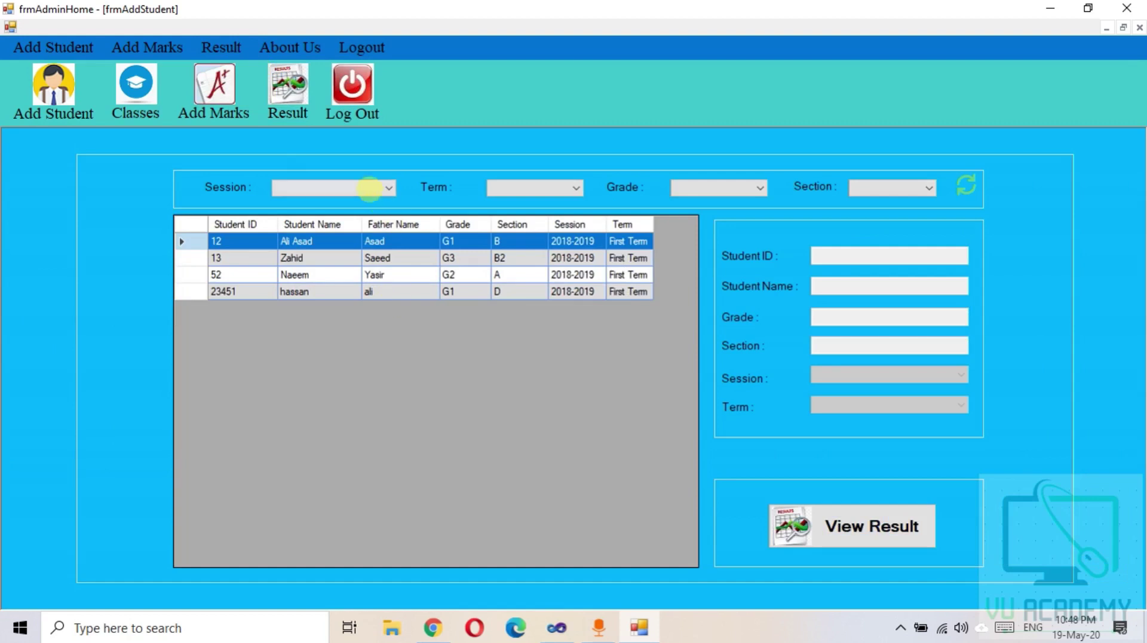
pyautogui.click(371, 188)
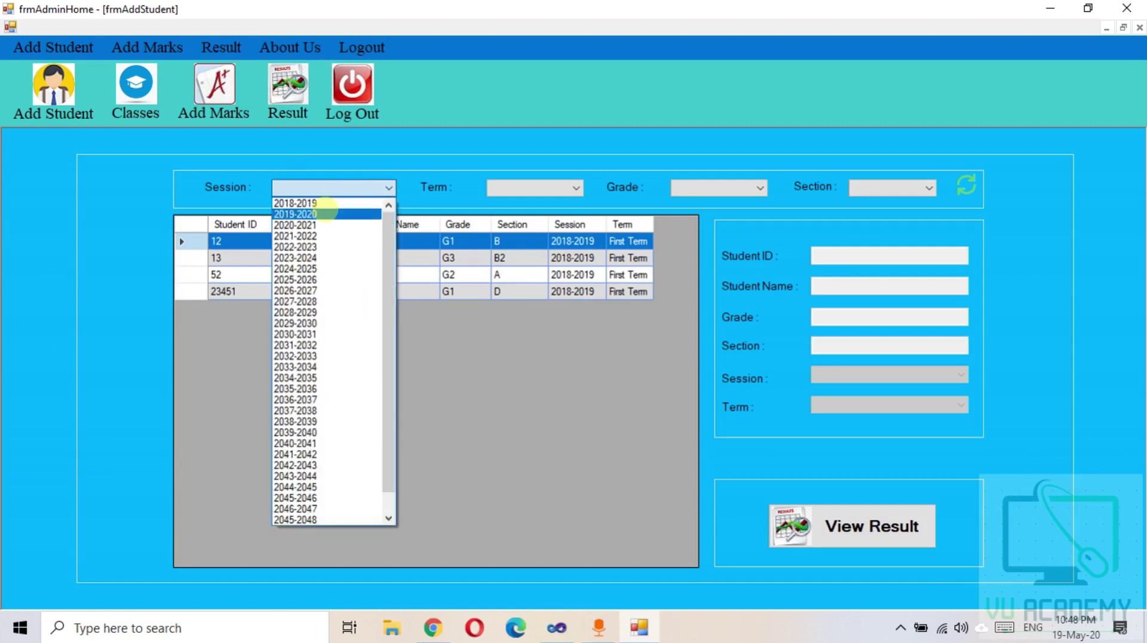
pyautogui.click(323, 224)
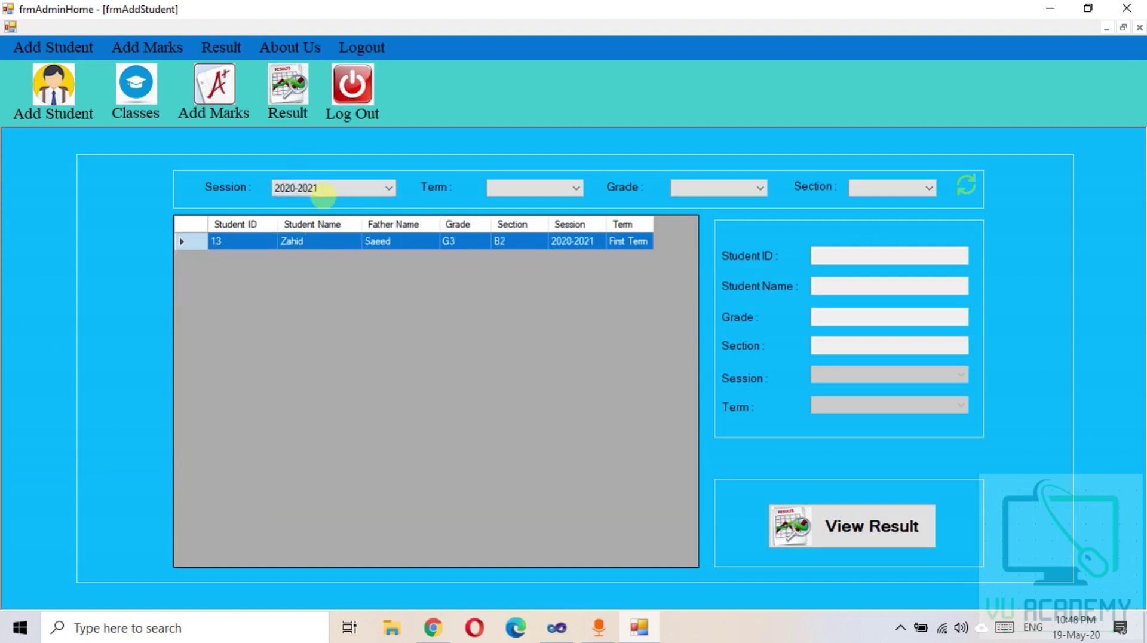
# Try sessions 2021-2022 and 2020-2021 as the filter and set the session filter to 2018-2019.
pyautogui.click(325, 187)
pyautogui.click(323, 213)
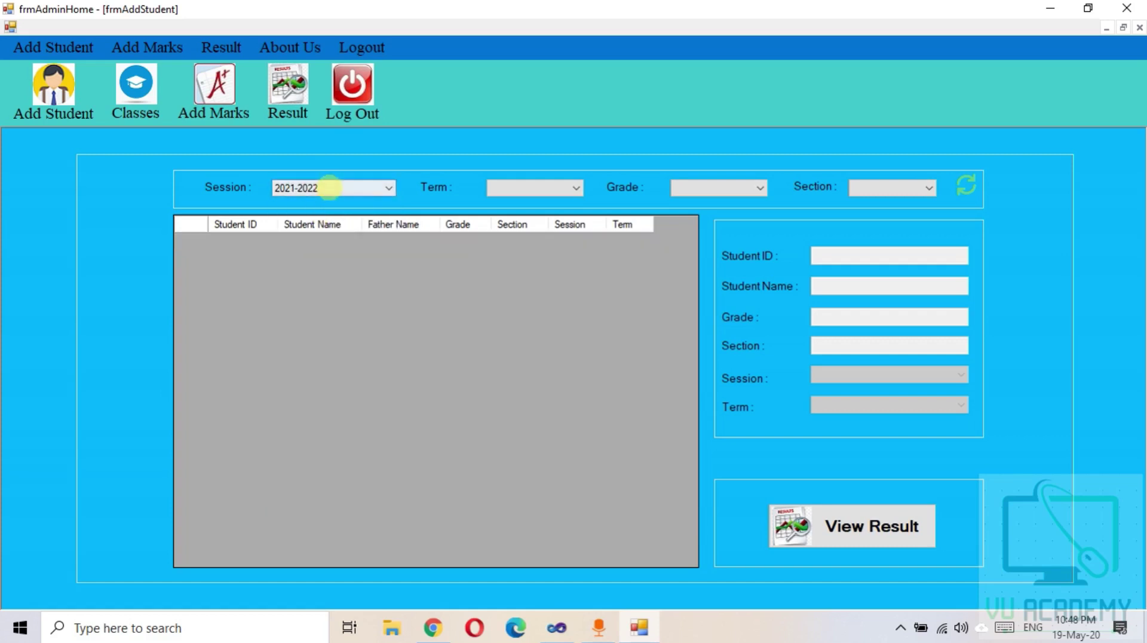
pyautogui.click(326, 186)
pyautogui.click(318, 203)
pyautogui.click(351, 187)
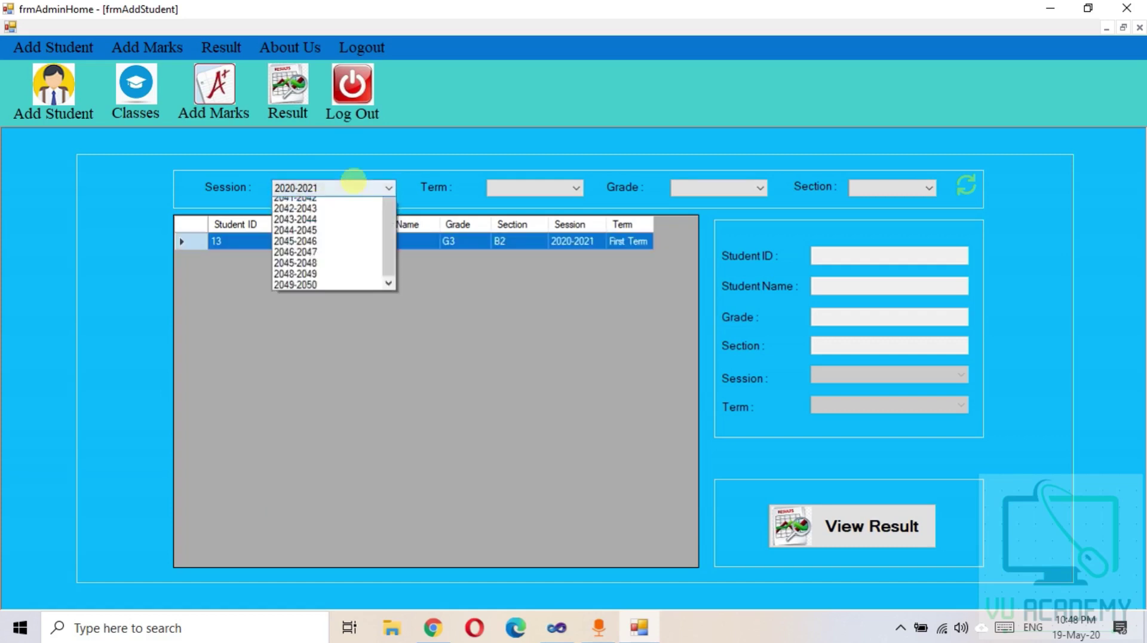
pyautogui.scroll(2, 328, 229)
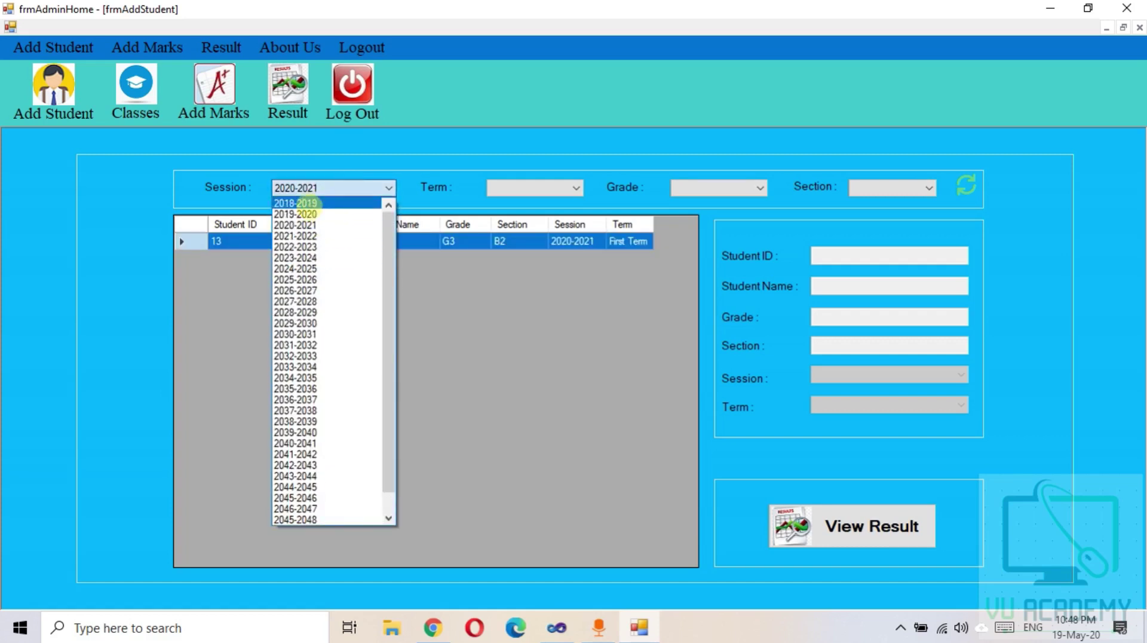
pyautogui.click(296, 203)
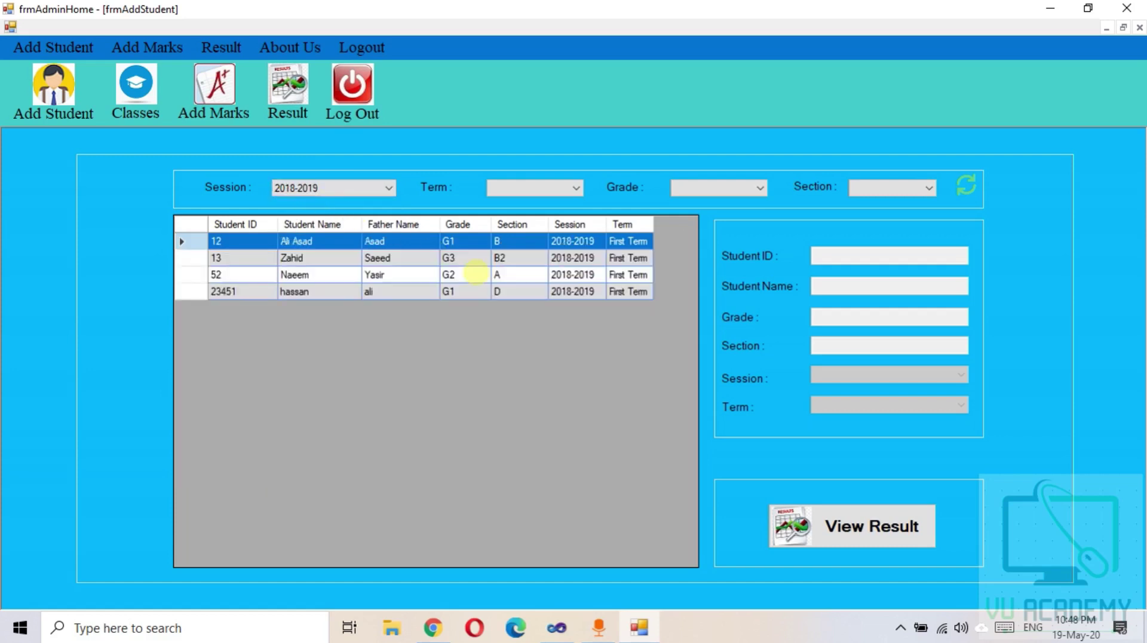
# Filter the 2018-2019 students by First Term and grade G1, and change the grade filter to G2.
pyautogui.click(532, 187)
pyautogui.click(520, 198)
pyautogui.click(717, 190)
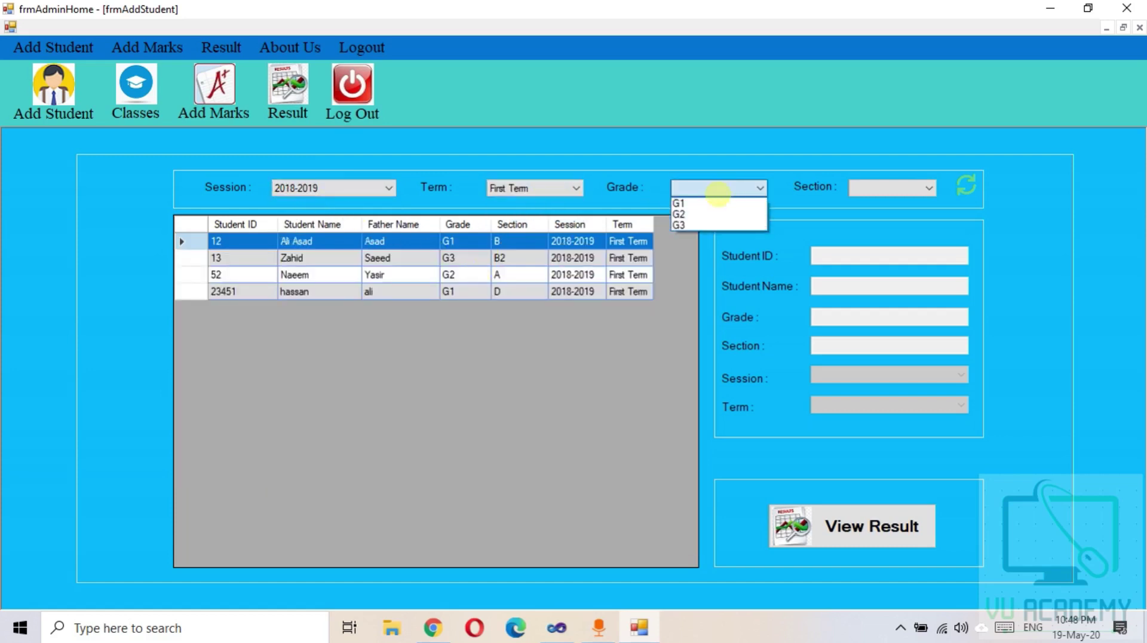
pyautogui.click(717, 203)
pyautogui.click(720, 187)
pyautogui.click(717, 213)
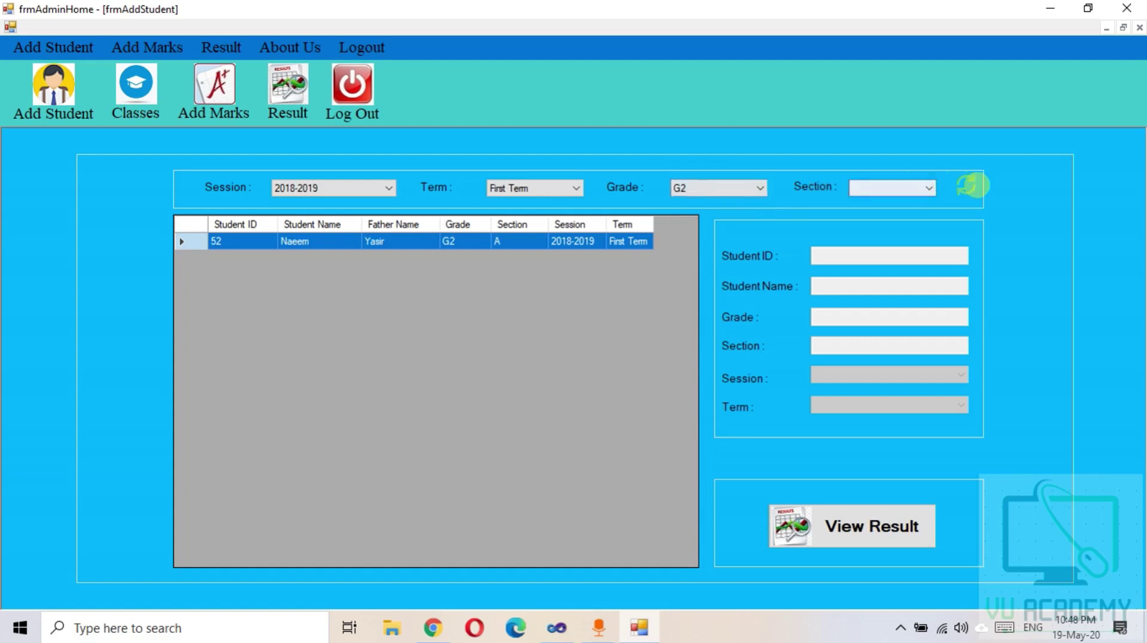
# Narrow the grade G2 list to section A and reset all the filters.
pyautogui.click(895, 187)
pyautogui.click(884, 204)
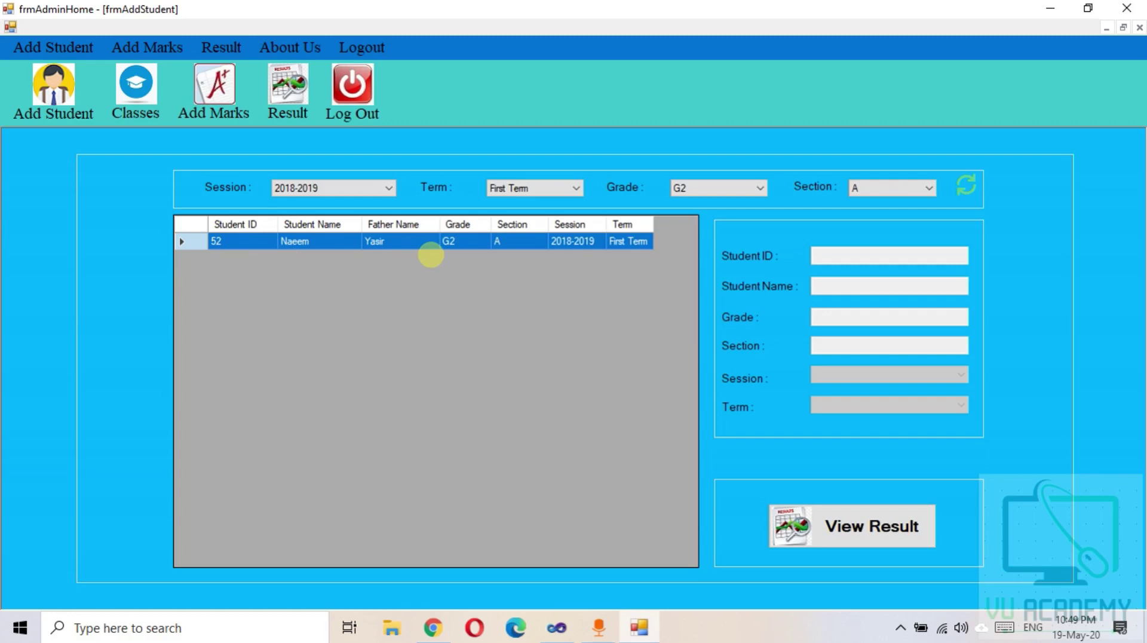
pyautogui.click(965, 188)
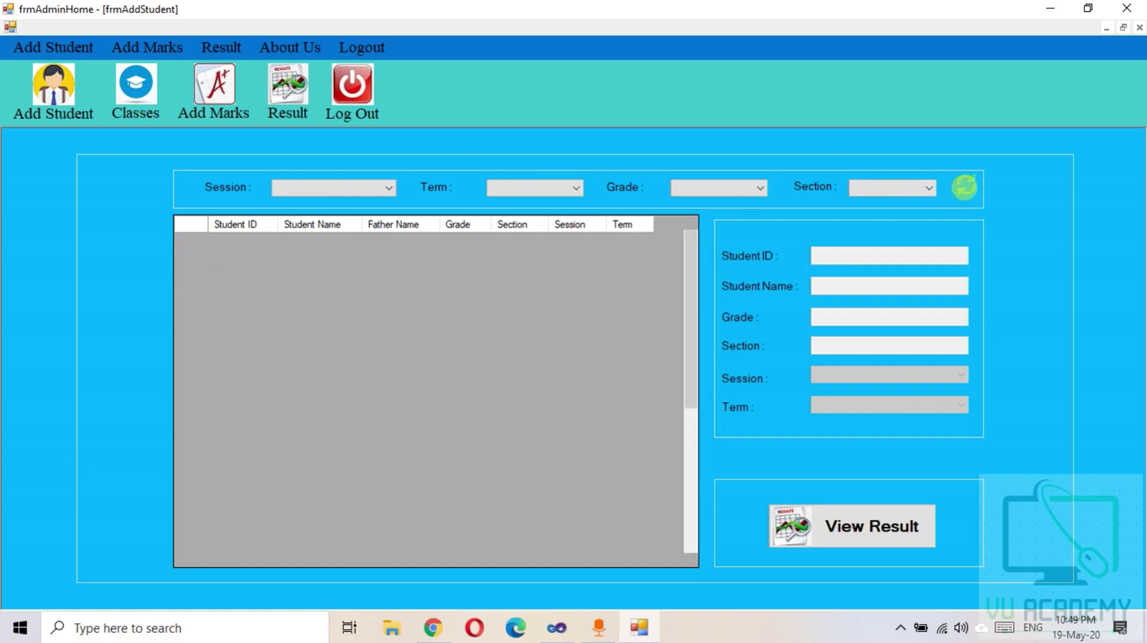
pyautogui.click(964, 188)
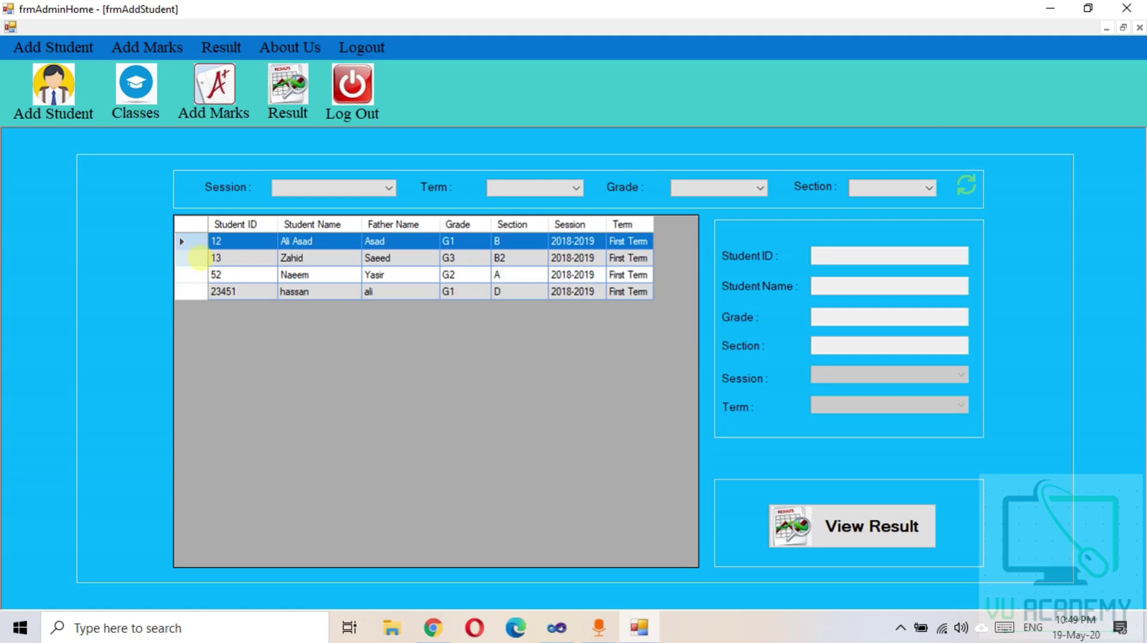
# Try to view the First Term result of the grade G1, section B student and dismiss the messages.
pyautogui.click(198, 257)
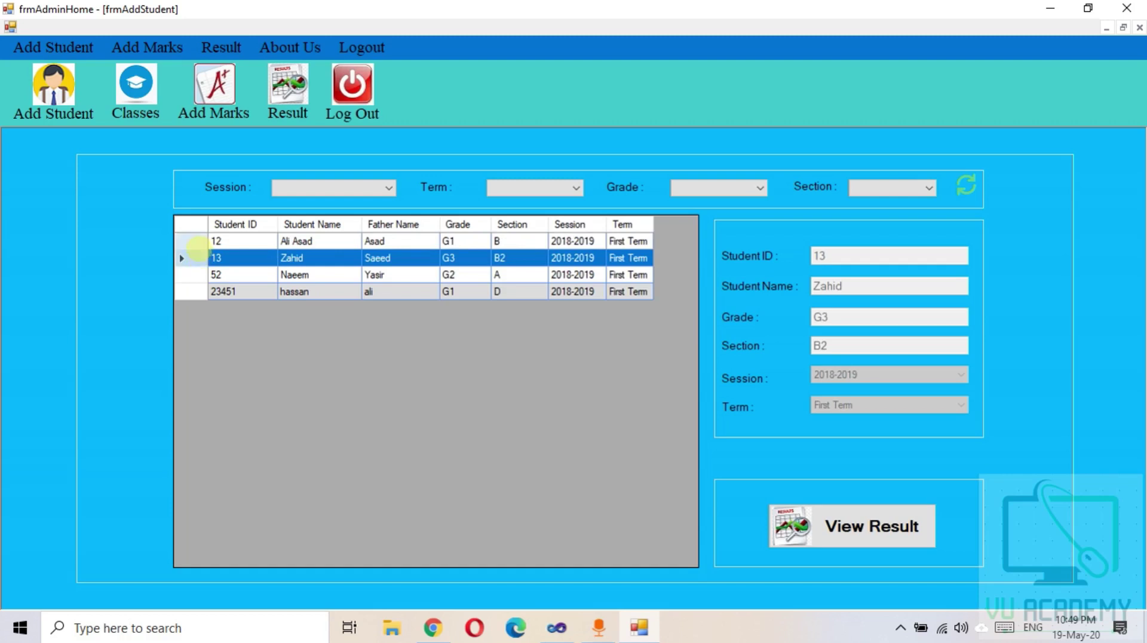
pyautogui.click(194, 242)
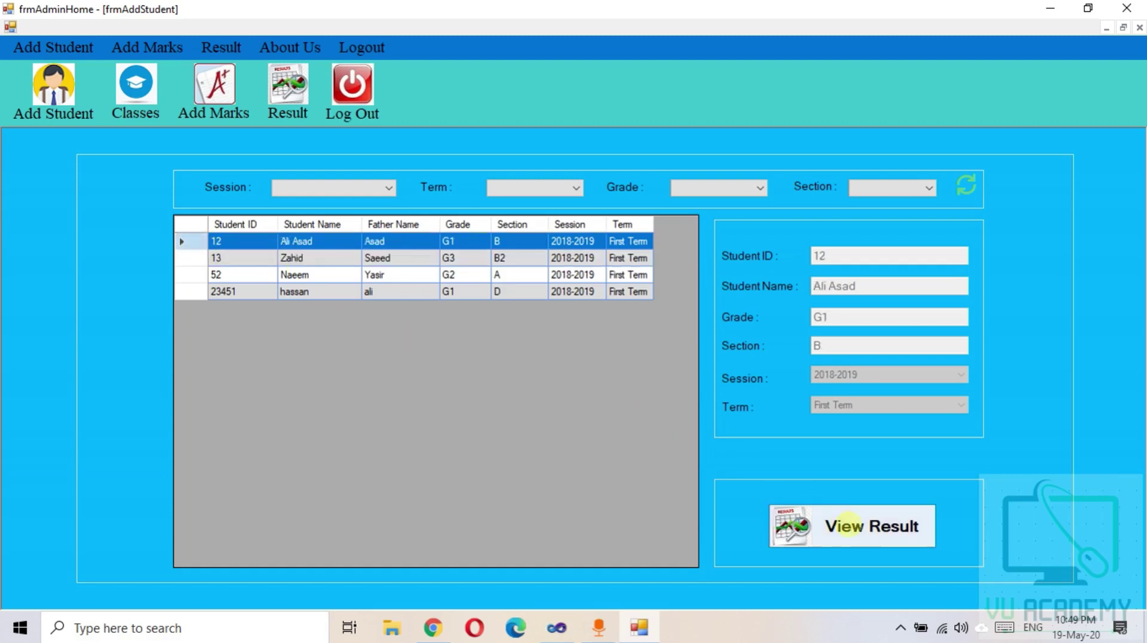
pyautogui.click(845, 525)
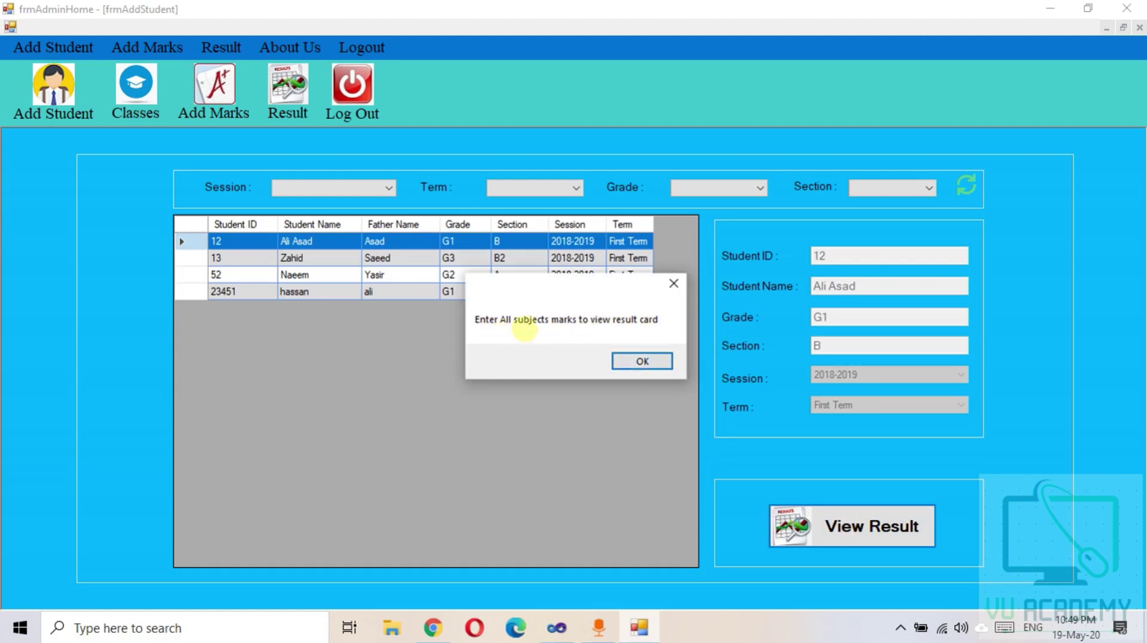
pyautogui.click(640, 360)
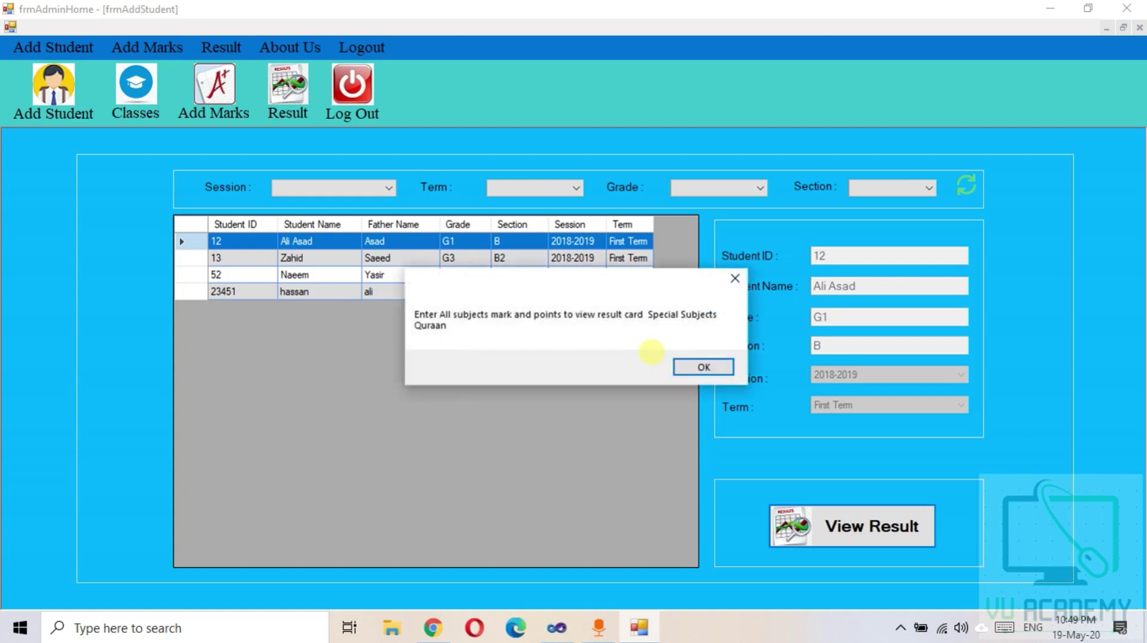
pyautogui.click(704, 365)
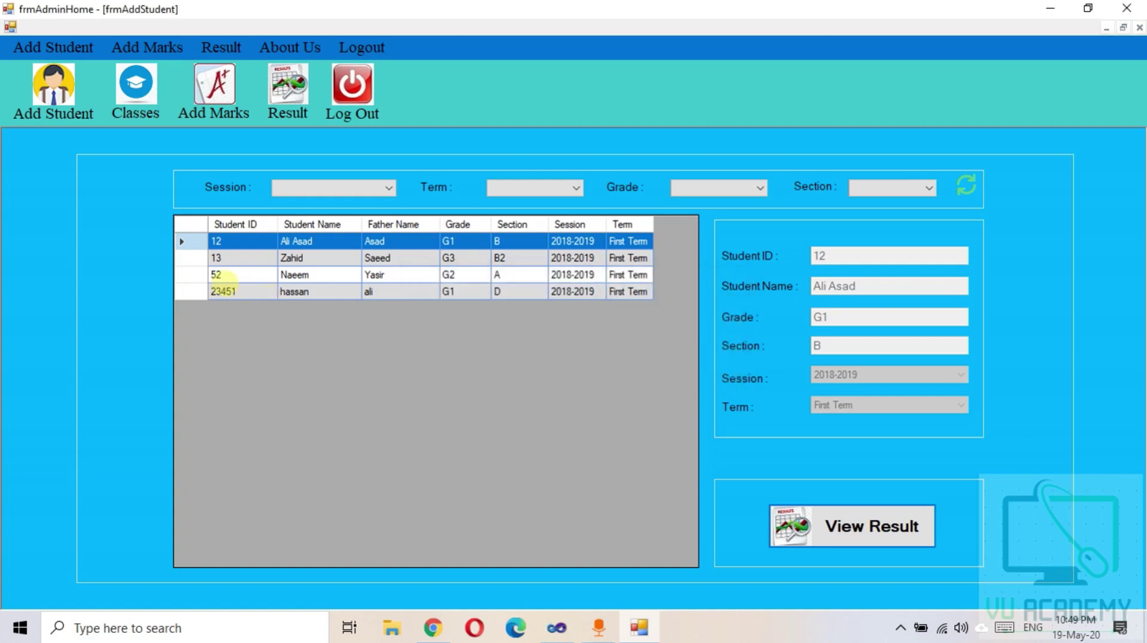
# Try to view the result of the grade G2, section A student and dismiss the messages.
pyautogui.click(190, 274)
pyautogui.click(871, 526)
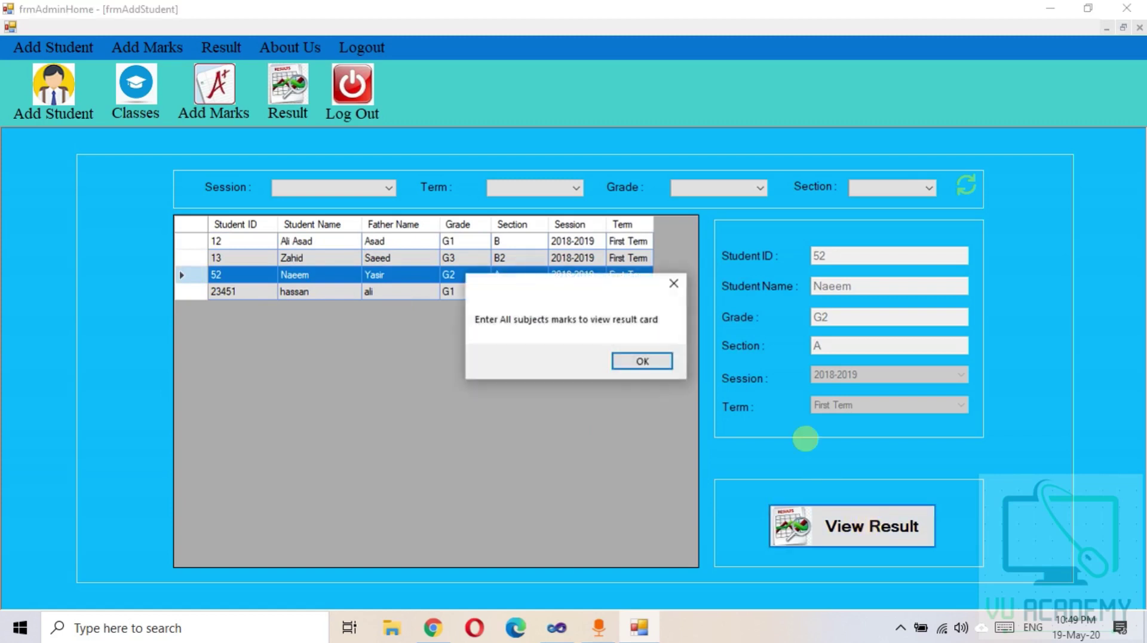
pyautogui.click(639, 360)
pyautogui.click(700, 366)
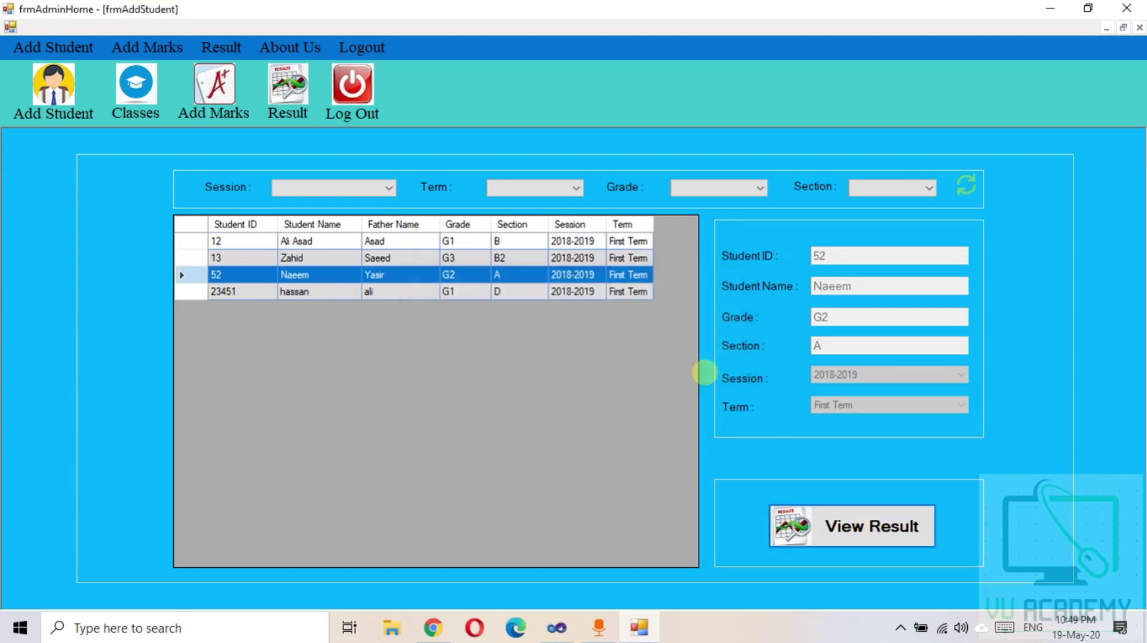
# View the First Term report of the grade G3, section B2 student for session 2018-2019 and close it.
pyautogui.click(195, 259)
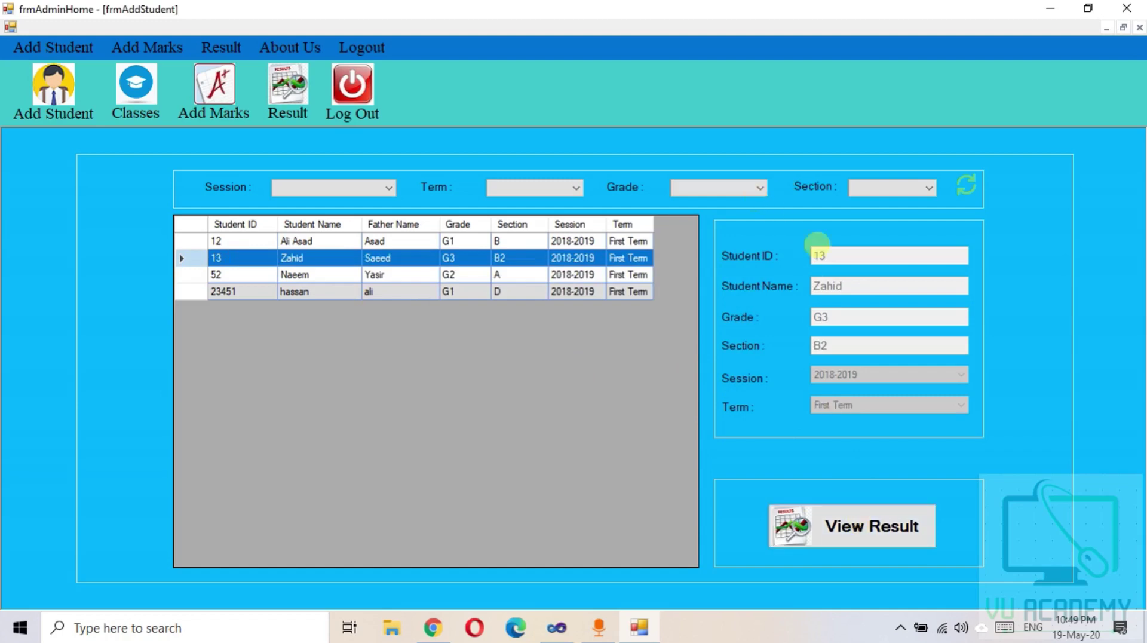
pyautogui.click(854, 524)
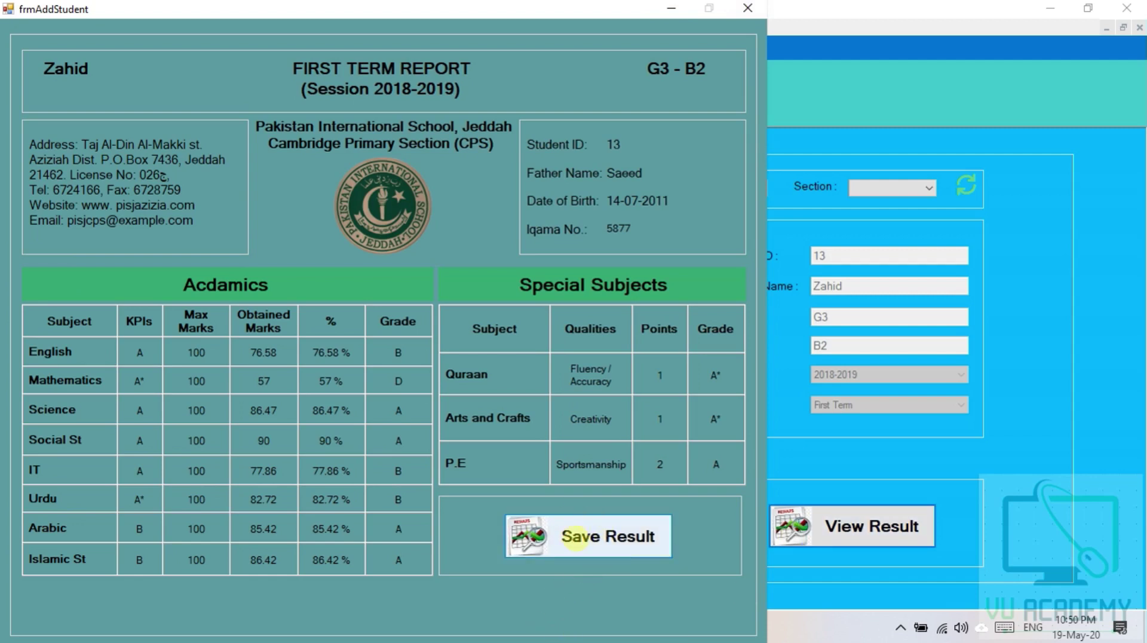
pyautogui.click(747, 8)
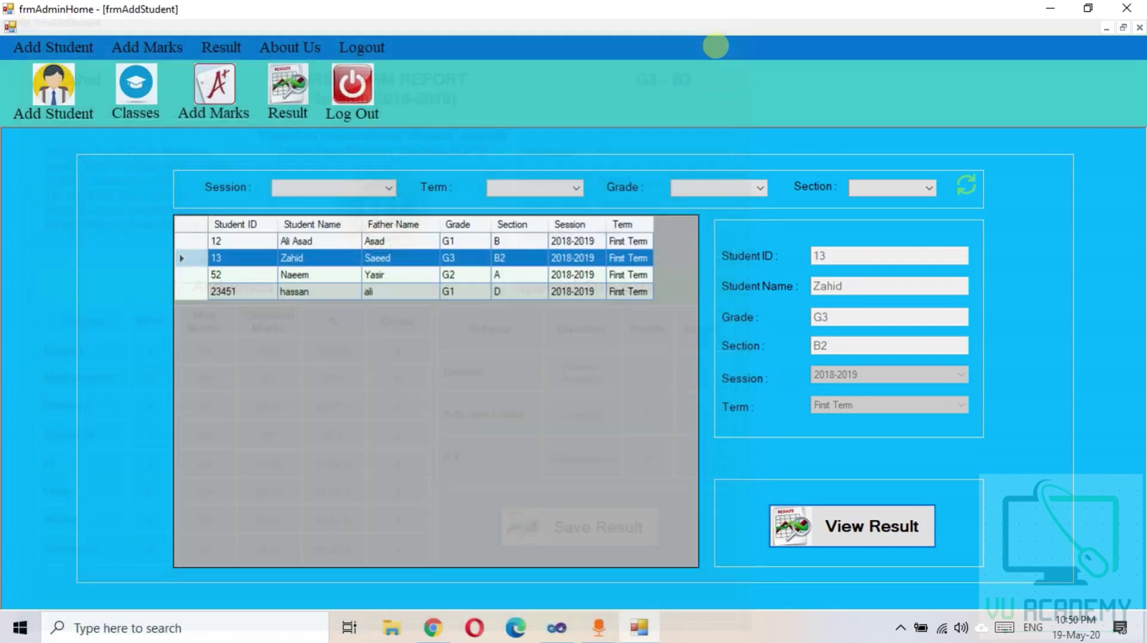
# Open the result card printing form and check the session filter options without choosing one.
pyautogui.click(221, 47)
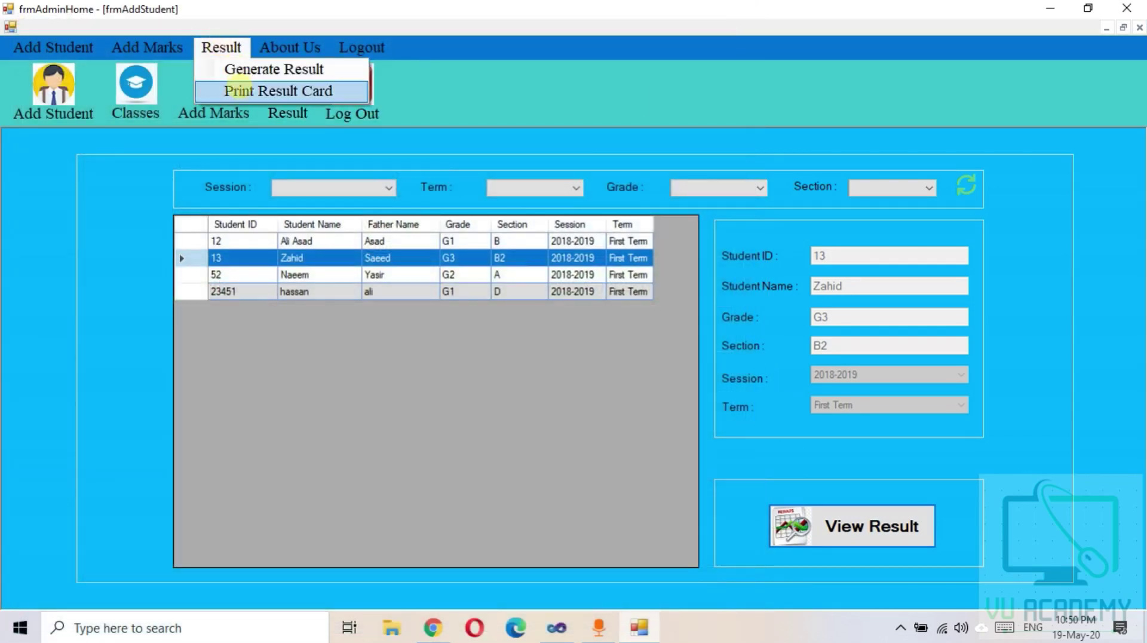
pyautogui.click(237, 89)
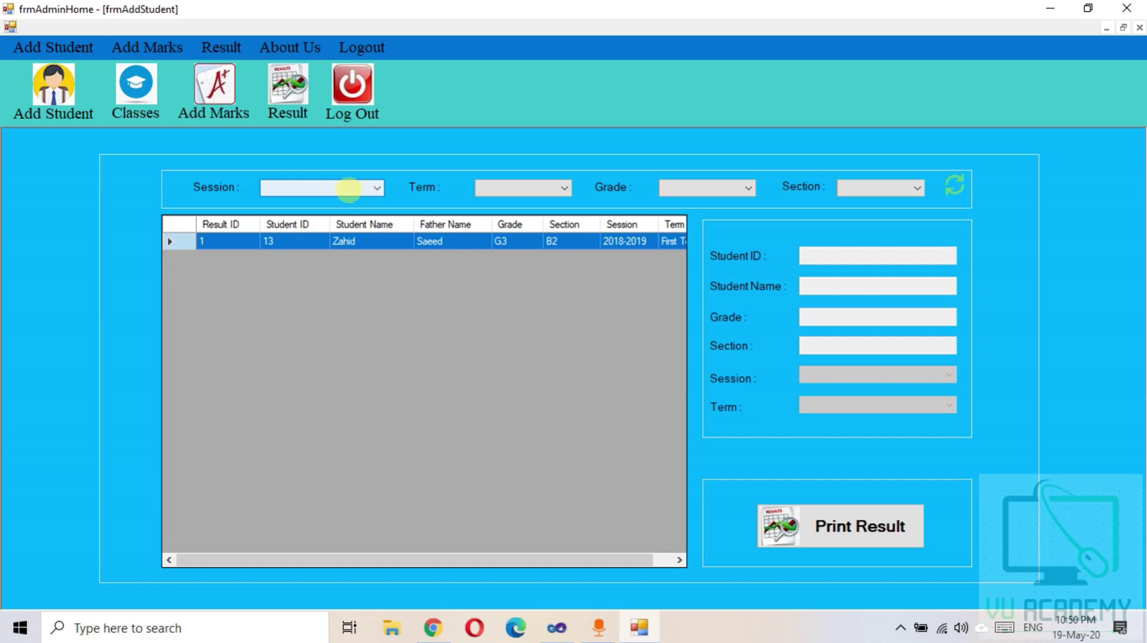
pyautogui.click(348, 189)
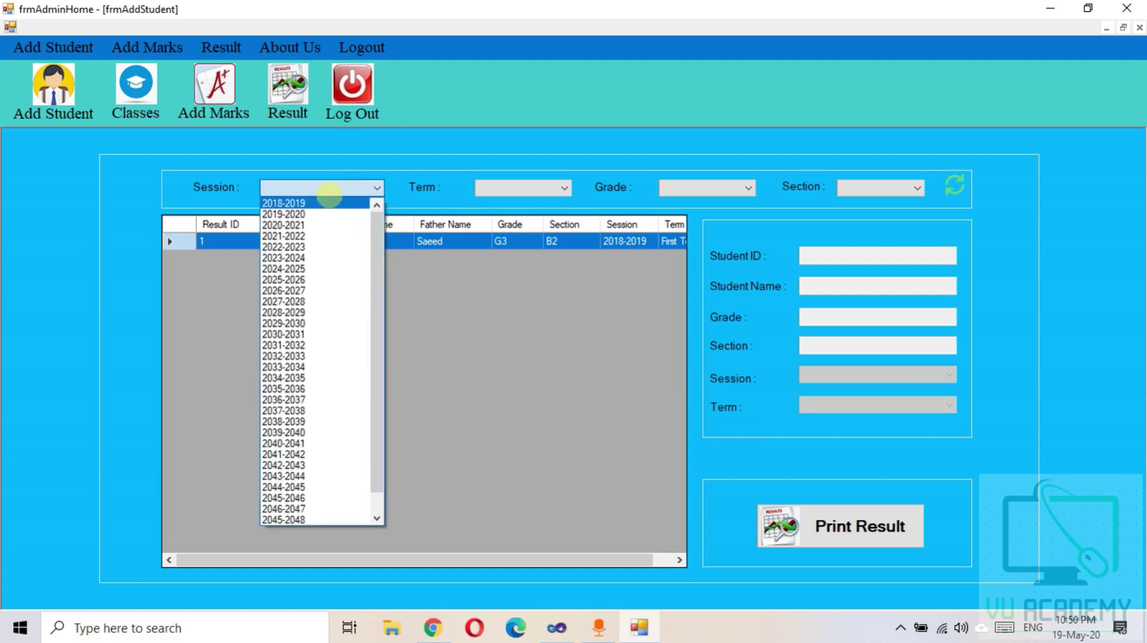
pyautogui.click(333, 162)
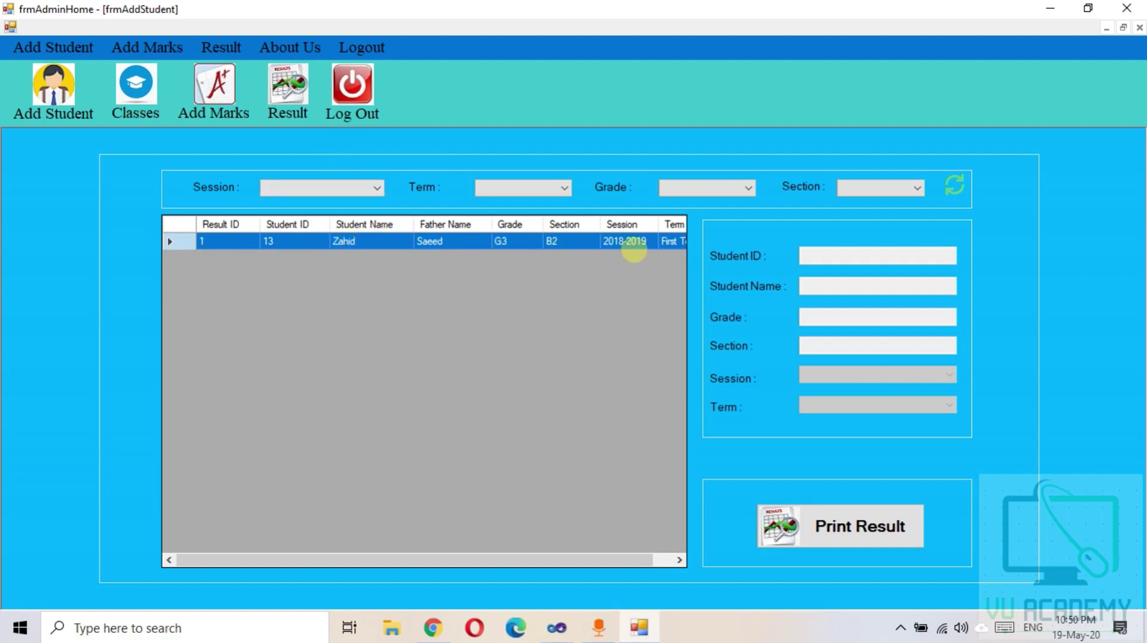
# Open the print preview of the grade G3, section B2 student's saved First Term result card and look through the report.
pyautogui.click(174, 241)
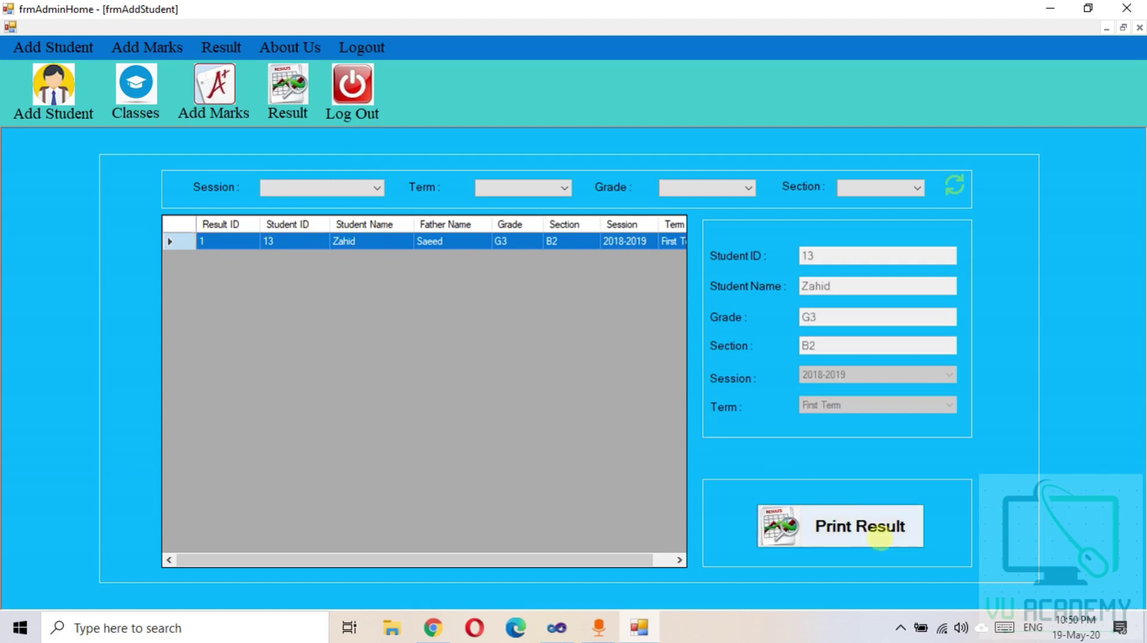
pyautogui.click(865, 529)
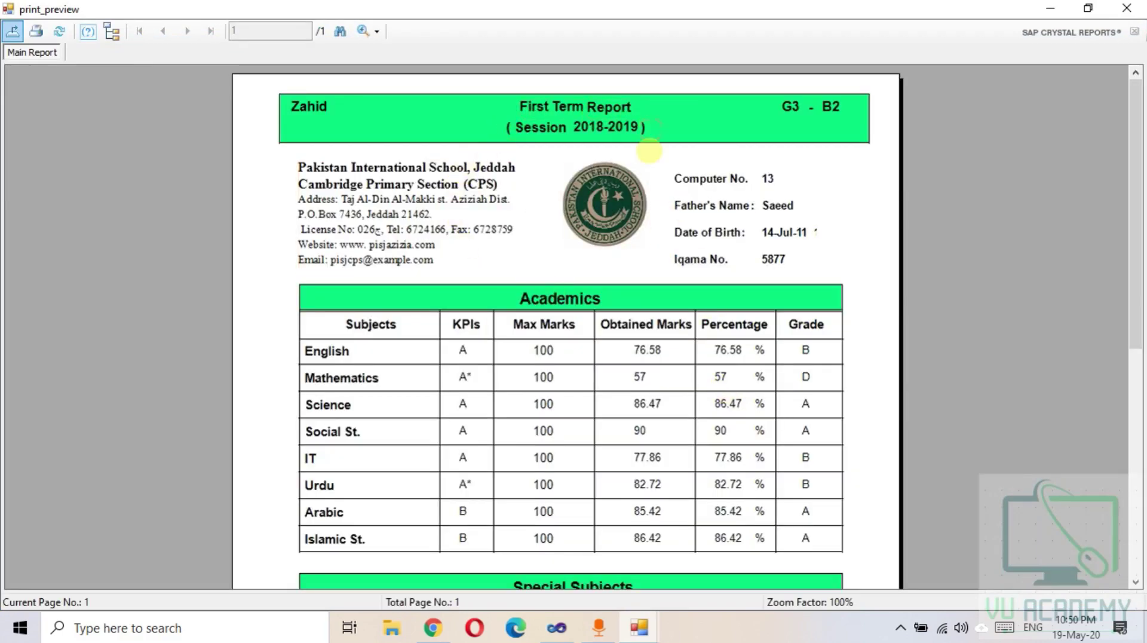
pyautogui.scroll(-5, 646, 382)
pyautogui.scroll(5, 647, 382)
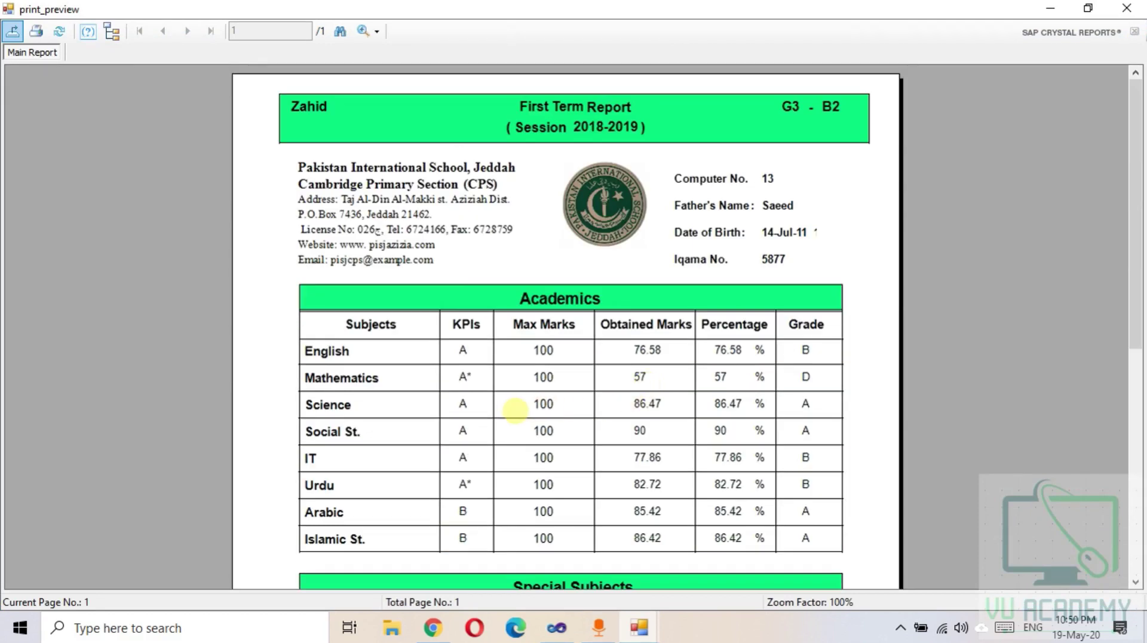
pyautogui.scroll(-5, 515, 410)
pyautogui.scroll(5, 515, 411)
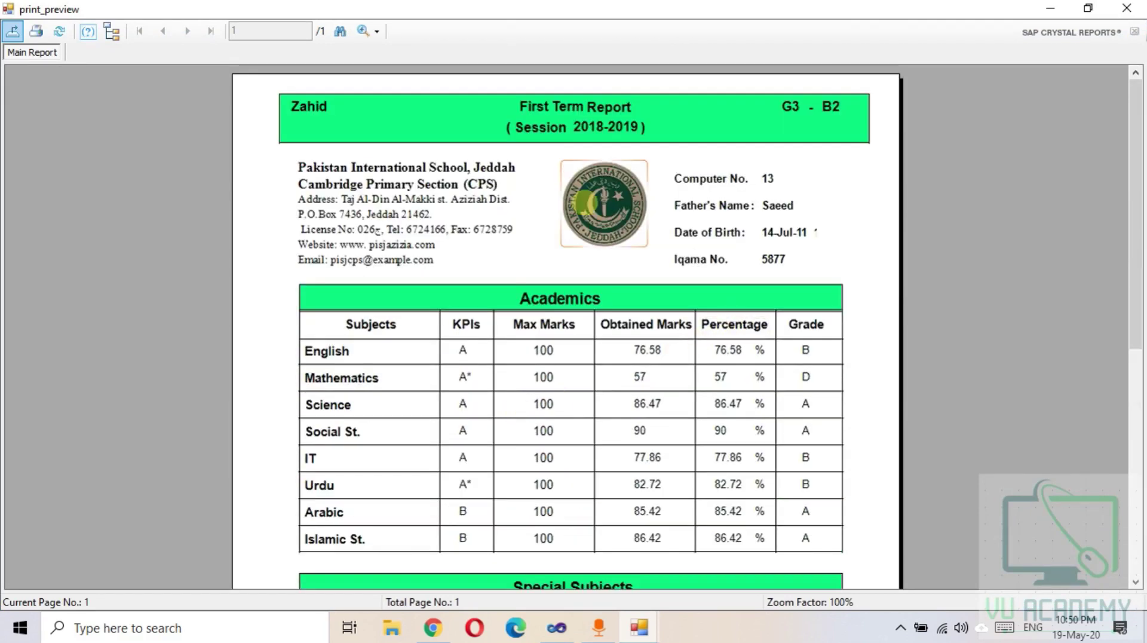
# Examine the student details, academic marks, special subjects and teacher comments section of the First Term report, and close the print preview.
pyautogui.click(436, 177)
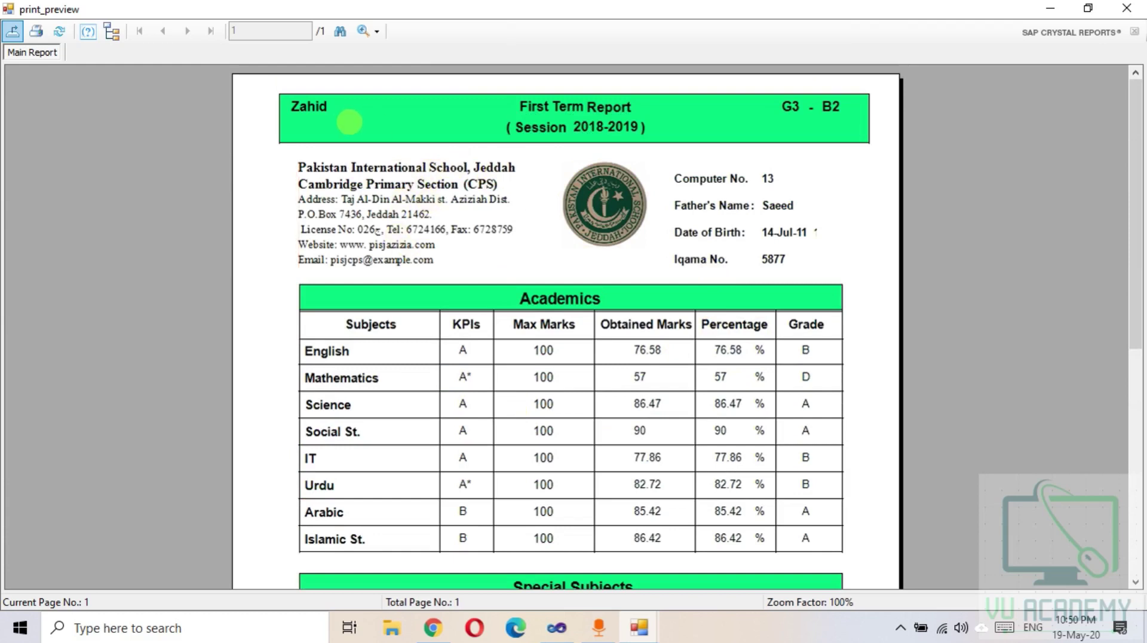
pyautogui.click(701, 179)
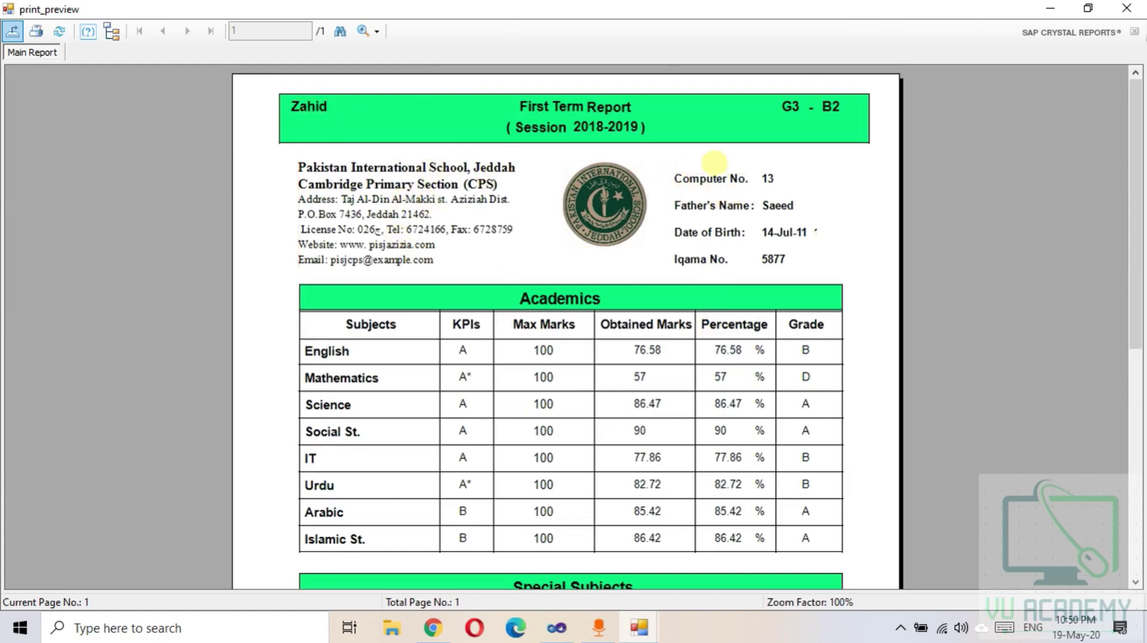
pyautogui.click(775, 209)
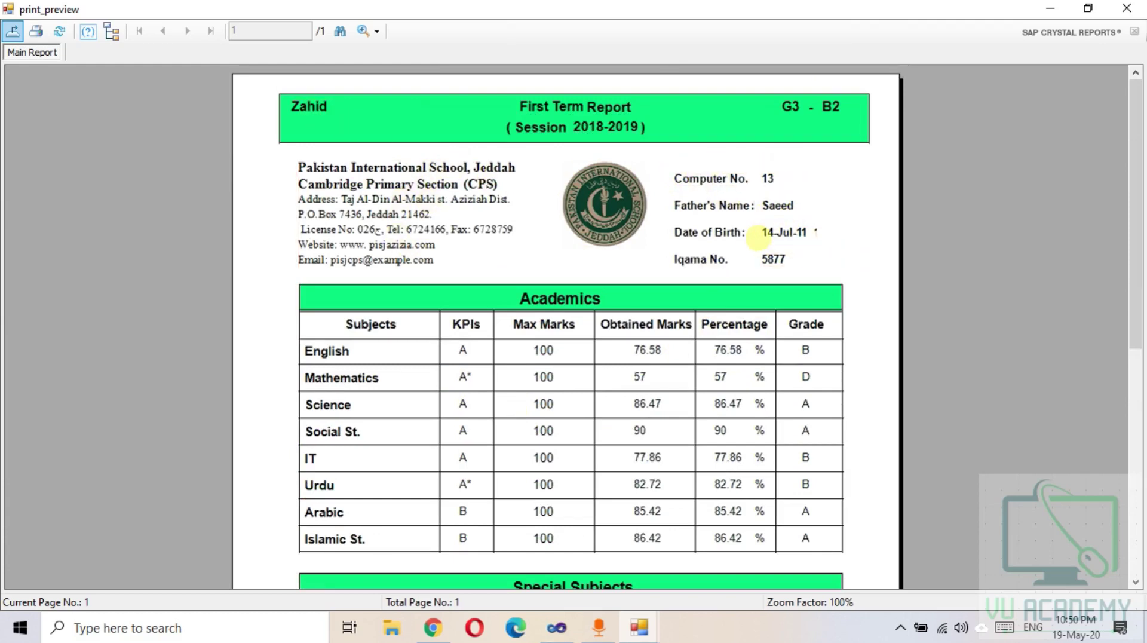
pyautogui.click(775, 261)
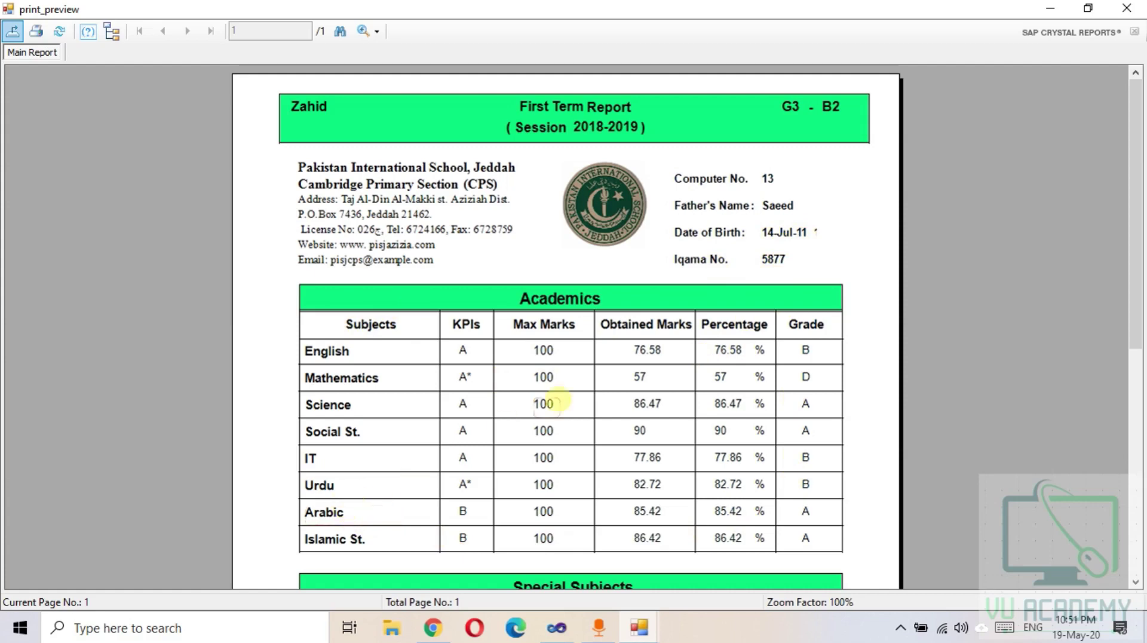
pyautogui.scroll(-3, 545, 403)
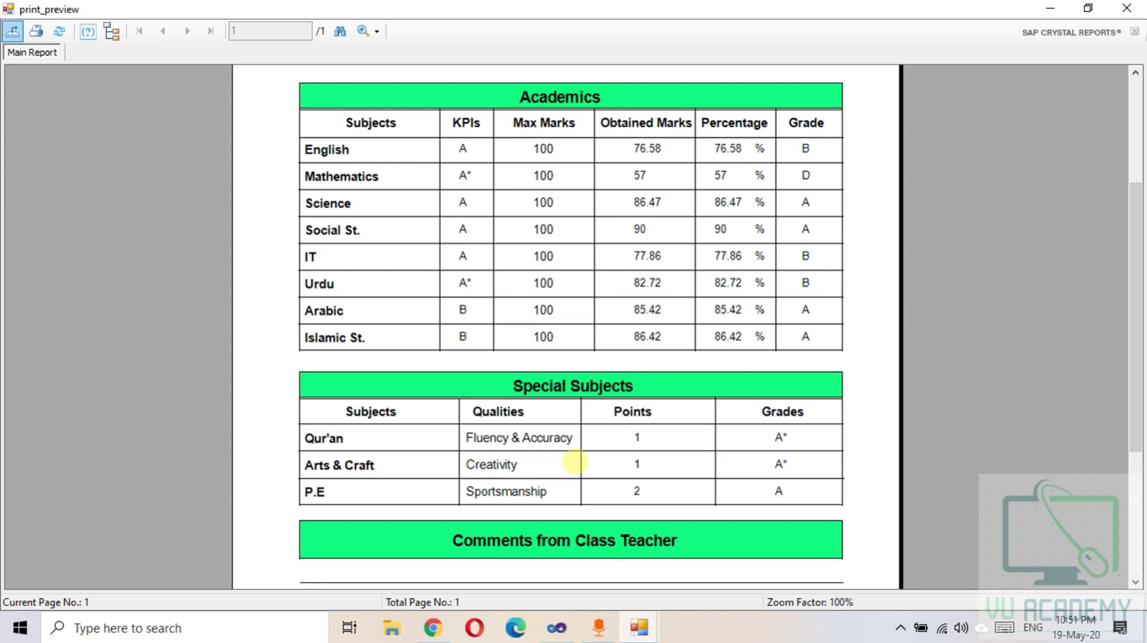
pyautogui.scroll(-3, 575, 462)
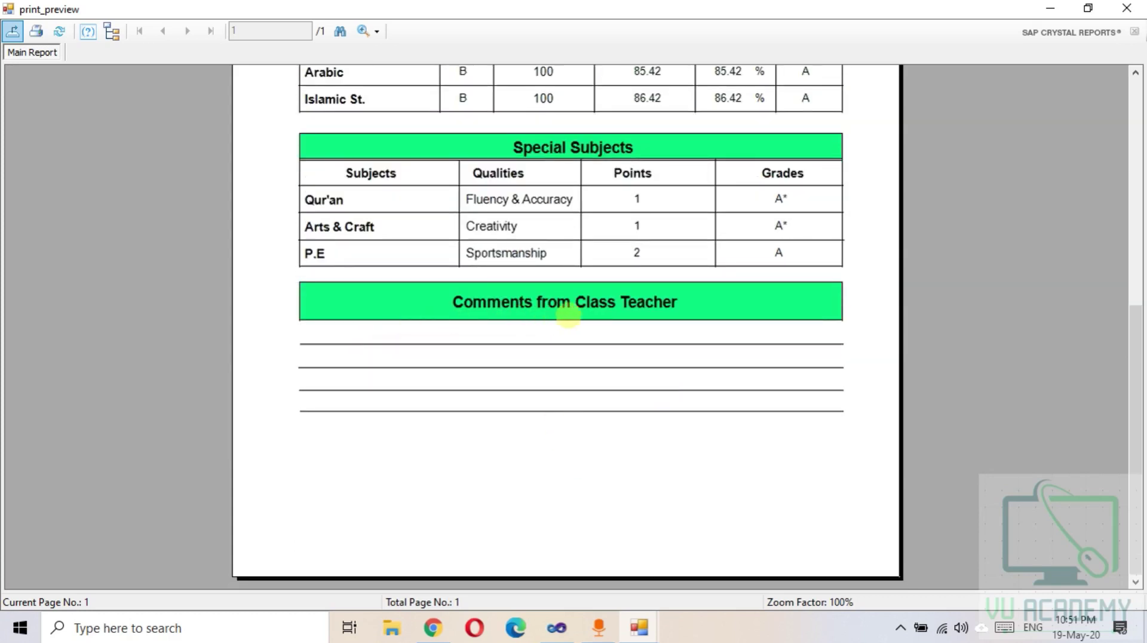
pyautogui.scroll(5, 655, 345)
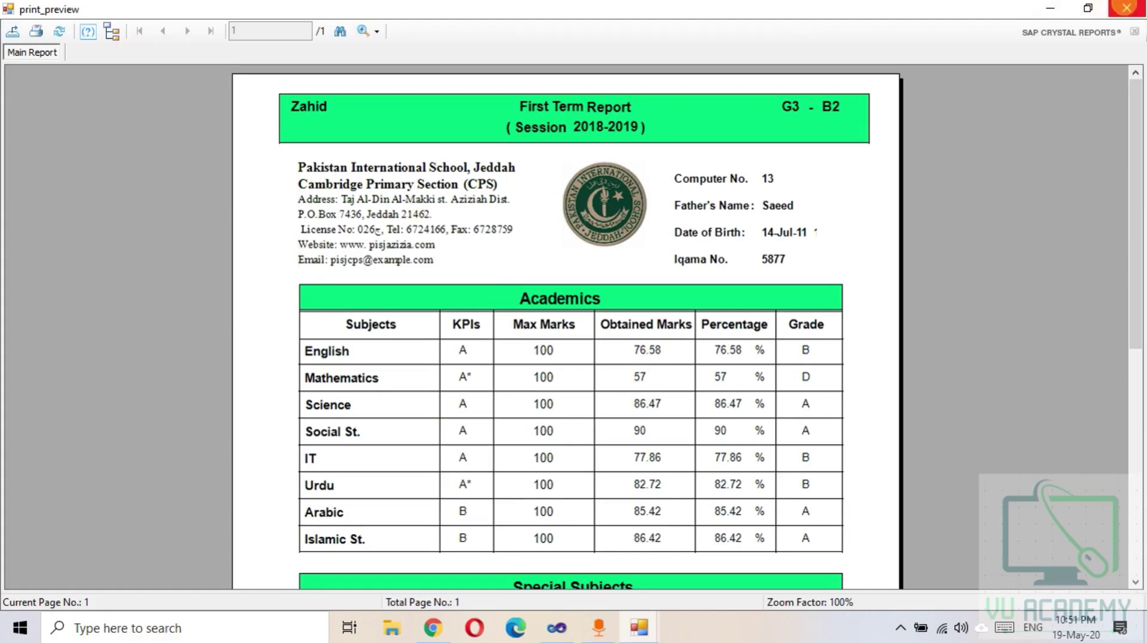
pyautogui.click(1124, 7)
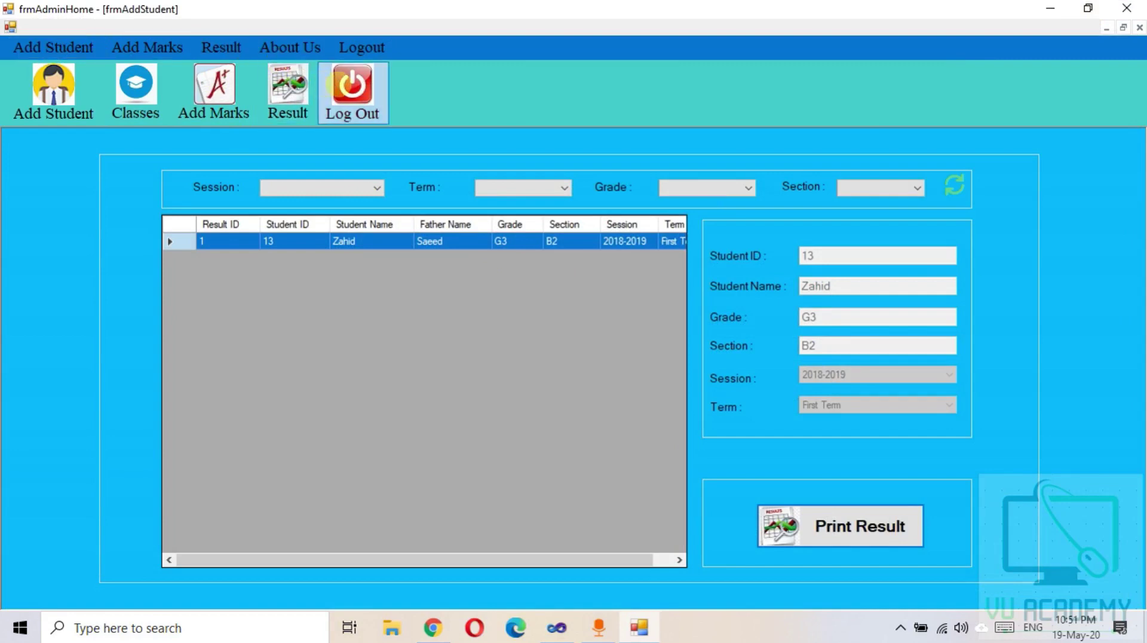
# Log out of the result management application and return to Visual Studio.
pyautogui.click(352, 92)
pyautogui.click(302, 340)
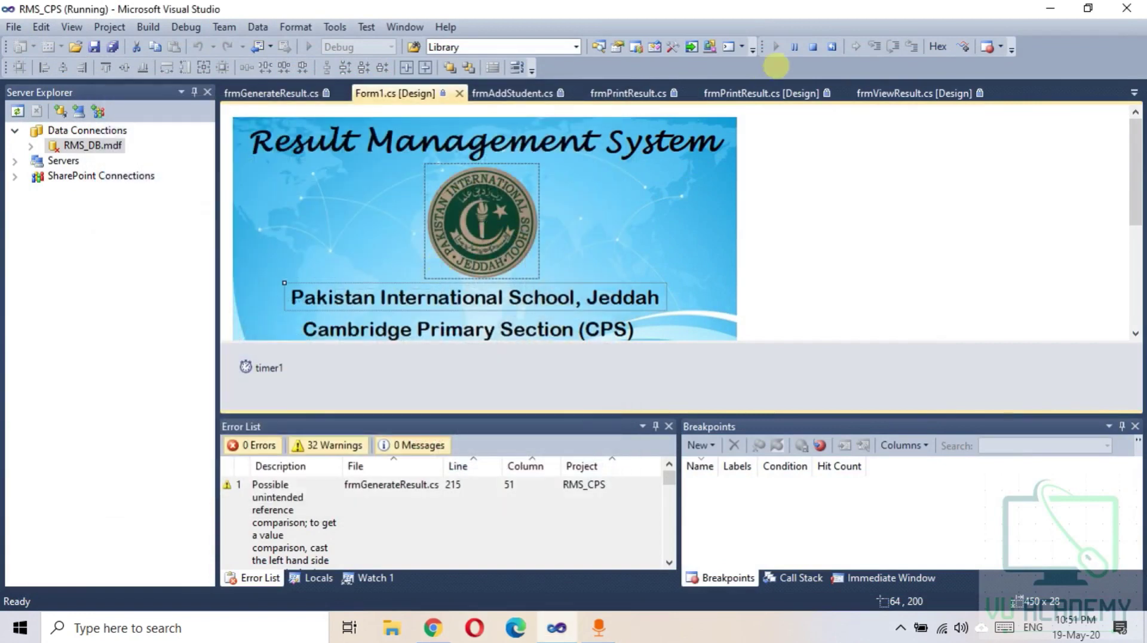